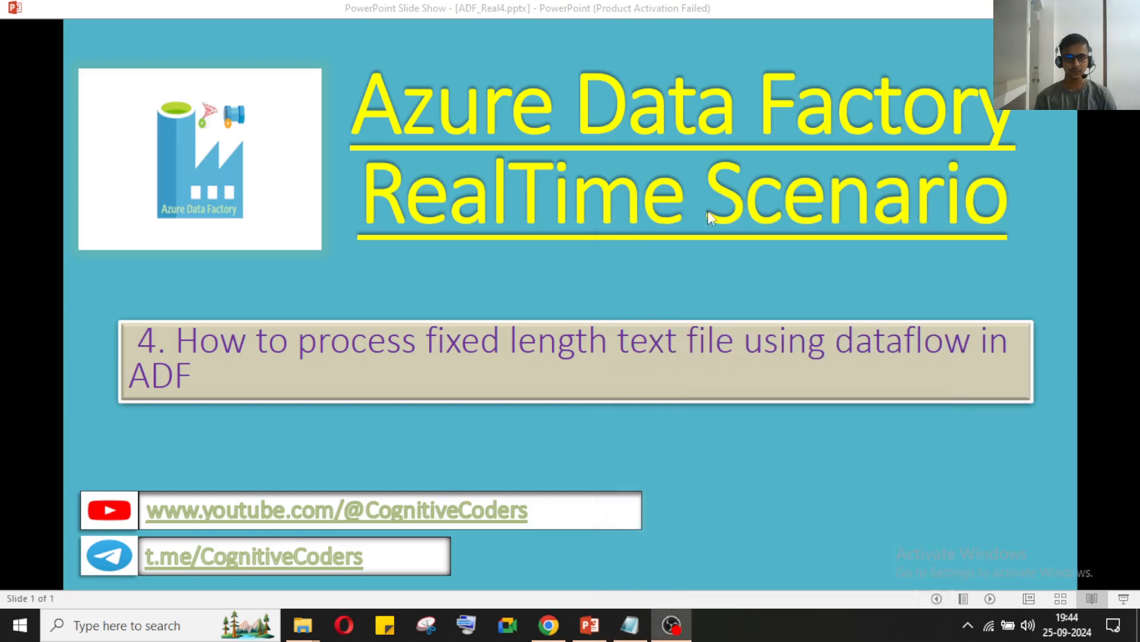
# Switch to Chrome and look through the CognitiveCoders YouTube channel's home page and its created playlists
pyautogui.click(549, 625)
pyautogui.scroll(-2, 818, 449)
pyautogui.scroll(-6, 819, 448)
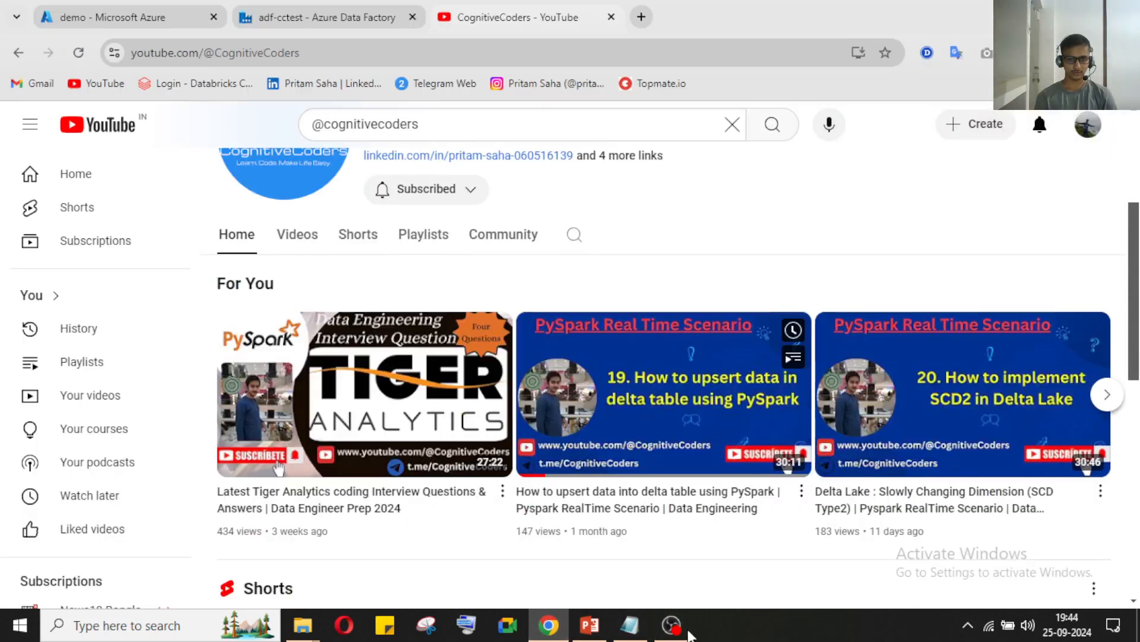
pyautogui.scroll(-3, 753, 546)
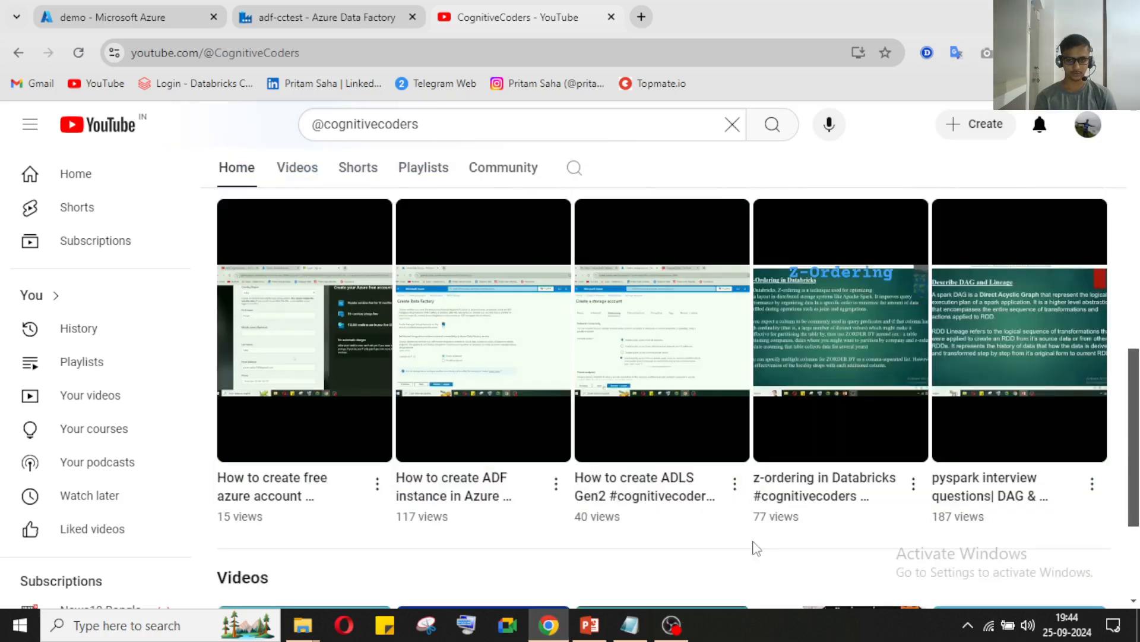
pyautogui.scroll(-3, 754, 548)
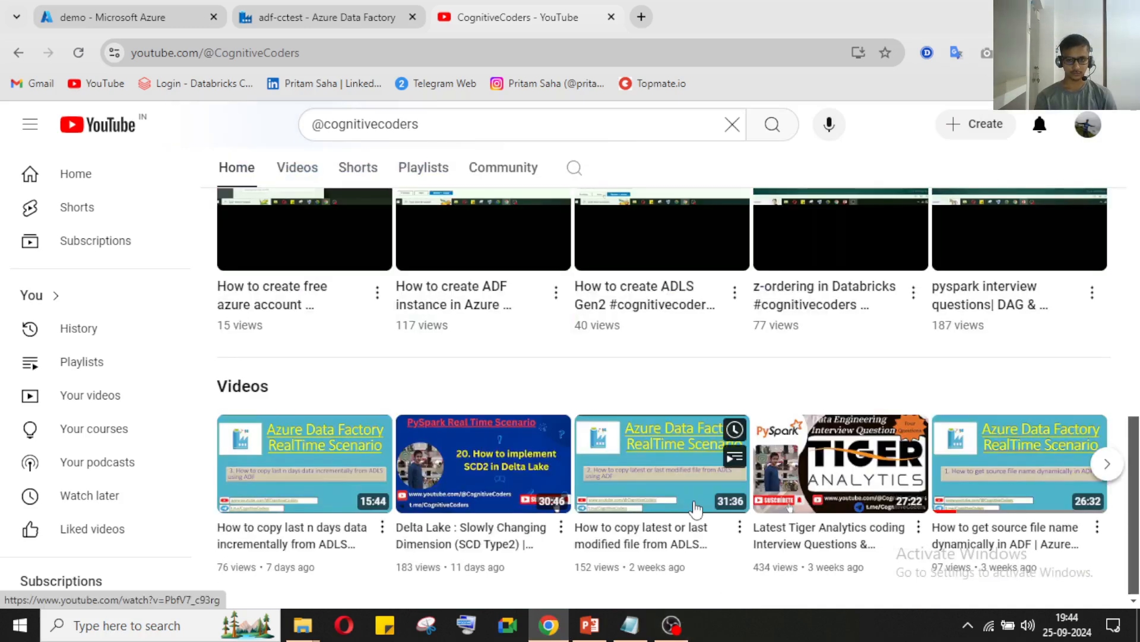
pyautogui.click(672, 625)
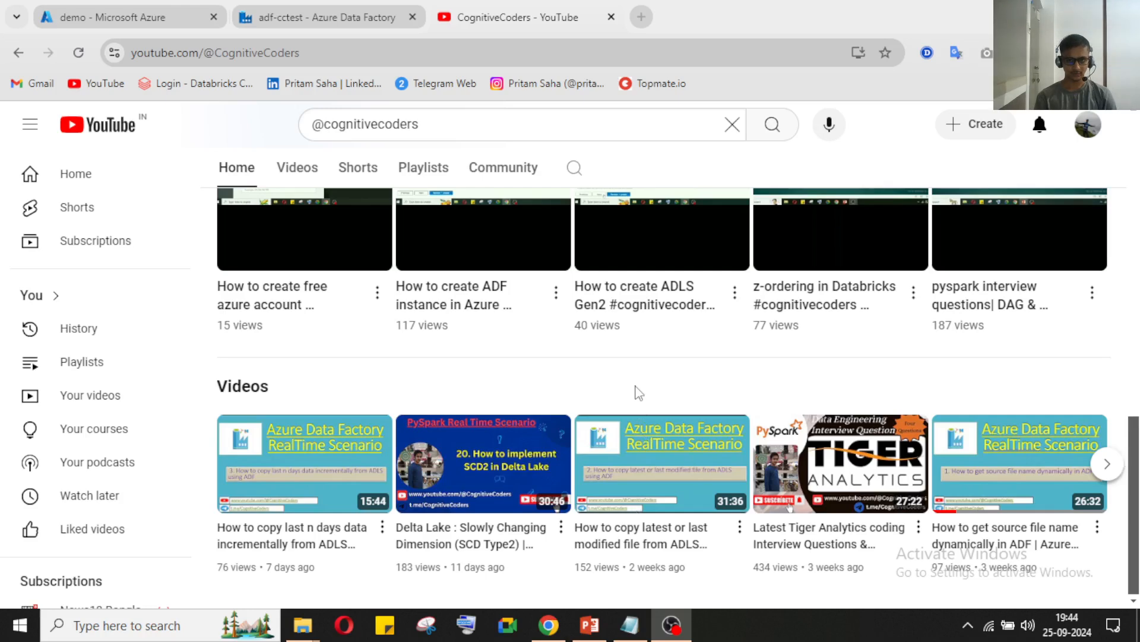
pyautogui.click(549, 625)
pyautogui.scroll(-5, 770, 477)
pyautogui.scroll(5, 771, 477)
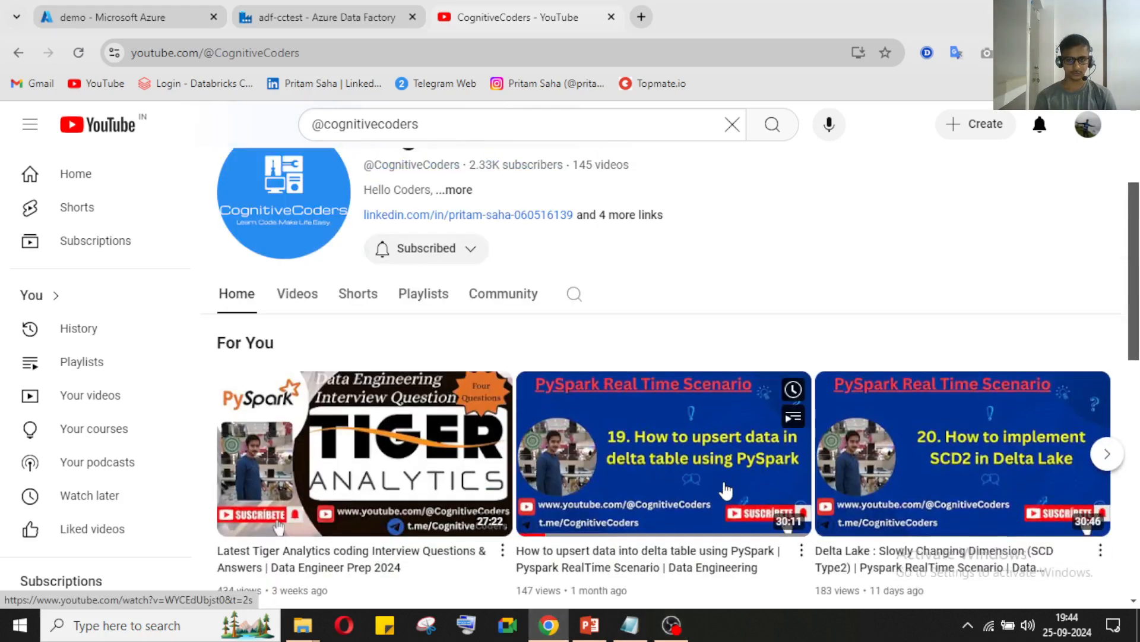
pyautogui.scroll(-4, 782, 339)
pyautogui.scroll(1, 771, 371)
pyautogui.scroll(6, 756, 414)
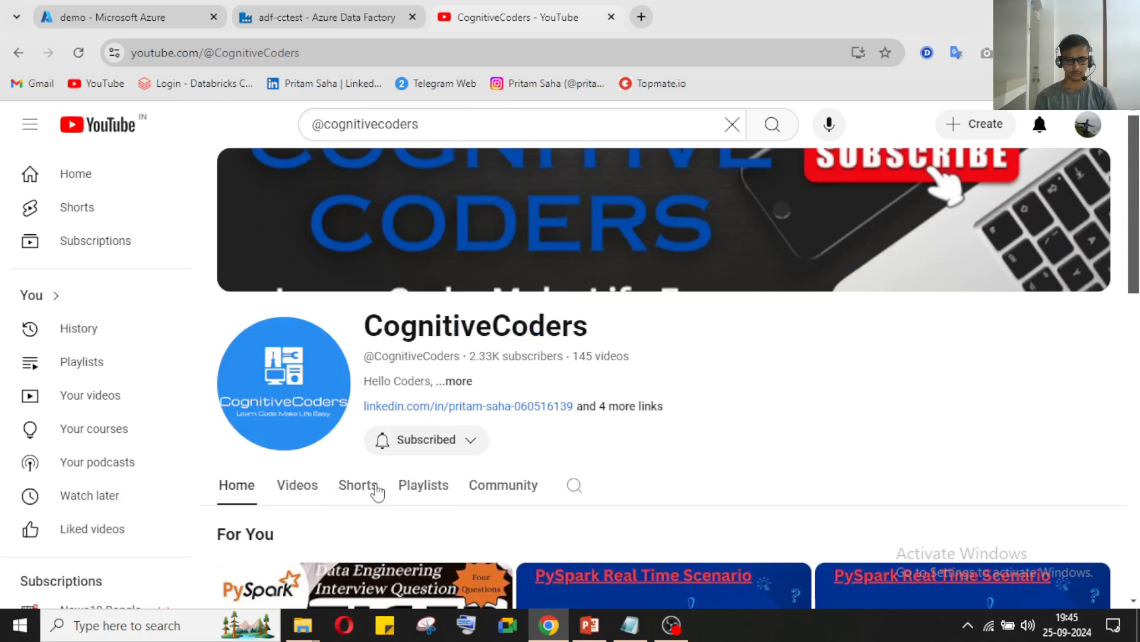
pyautogui.click(409, 488)
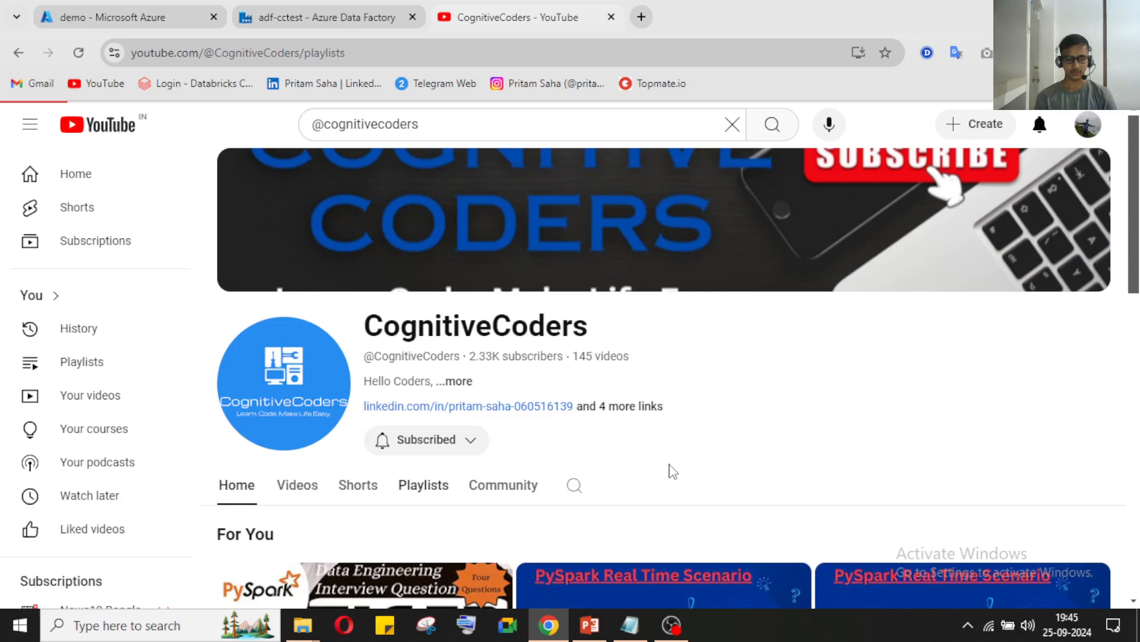
pyautogui.scroll(-3, 672, 472)
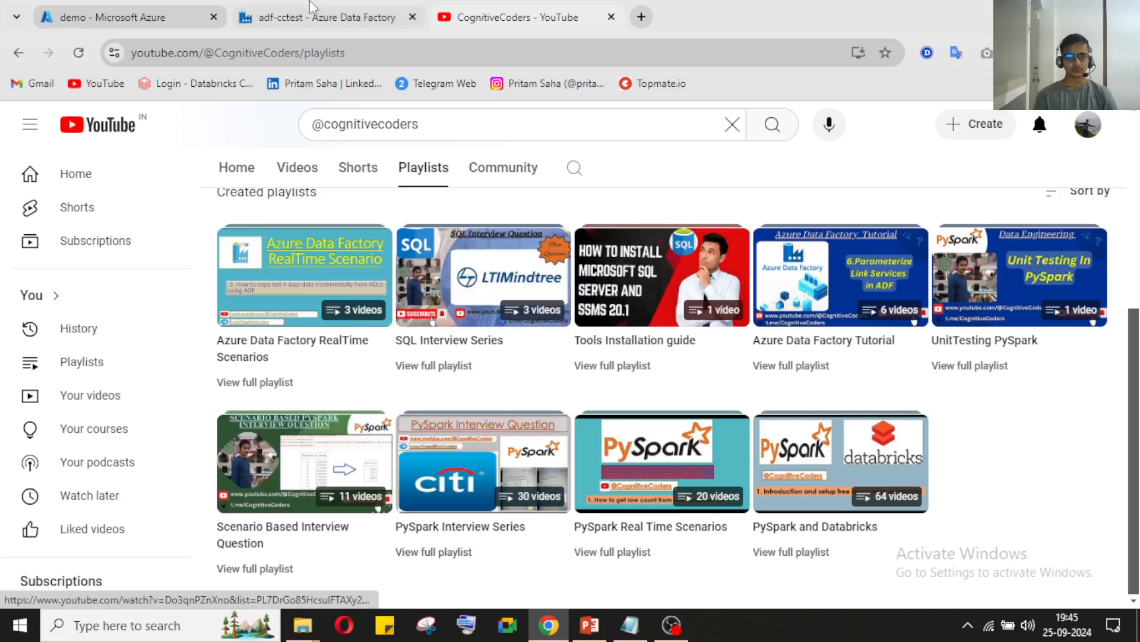
# Switch to the Azure portal's demo container and examine the fixed-length records of empdata.txt in Notepad
pyautogui.click(132, 12)
pyautogui.click(646, 628)
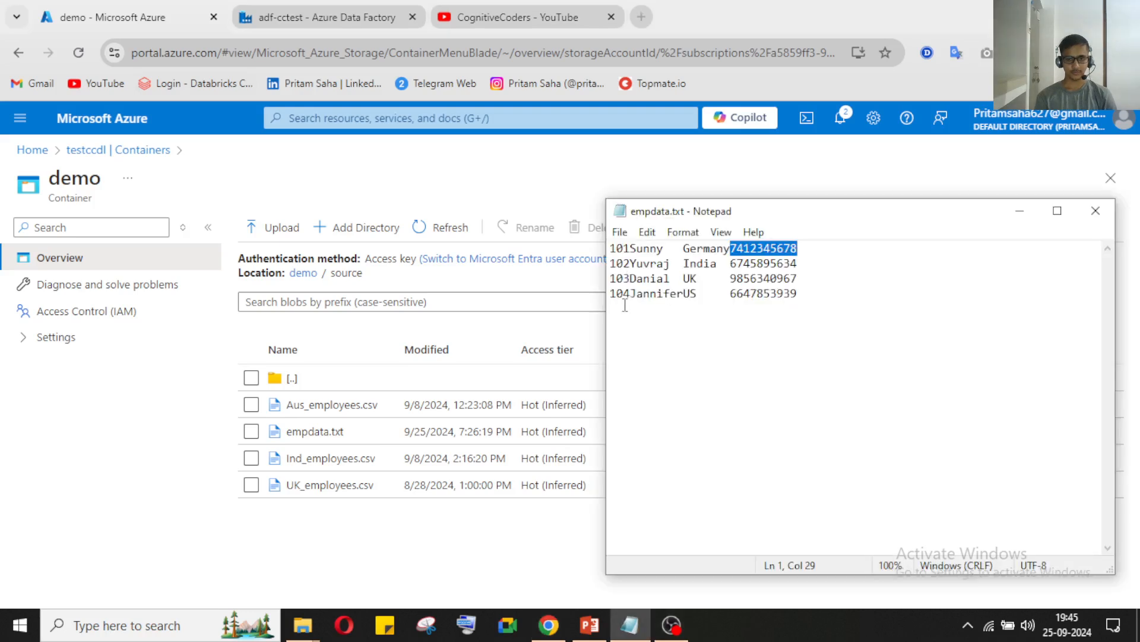
pyautogui.click(1020, 211)
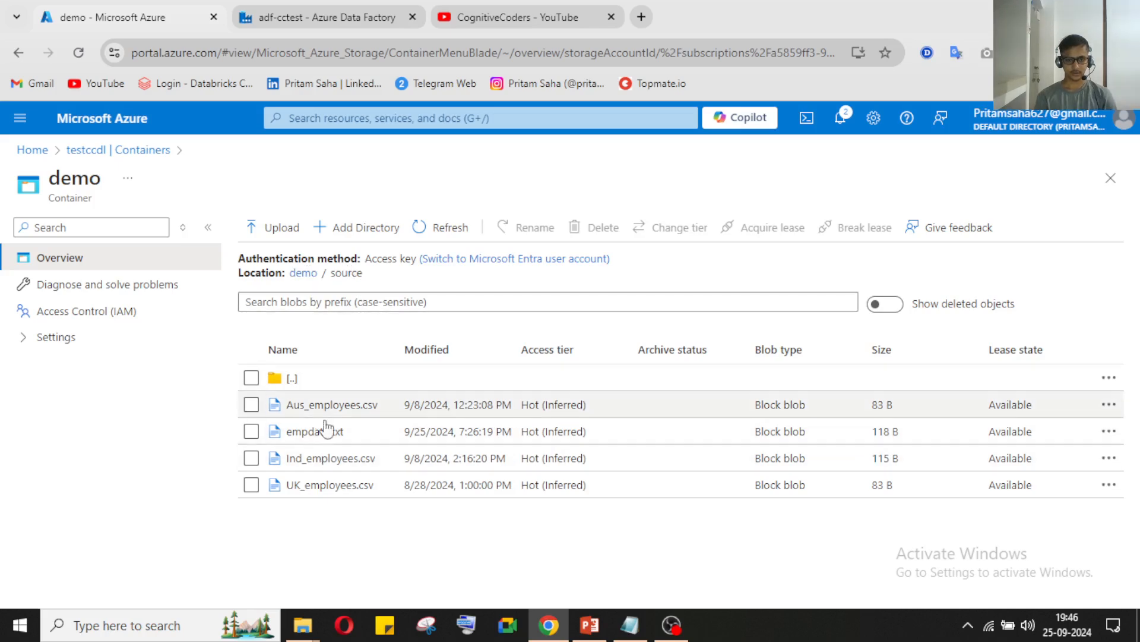
# Switch to the adf-cctest Data Factory and create a new data flow, keeping the name dataflow1 and hiding its properties
pyautogui.click(313, 22)
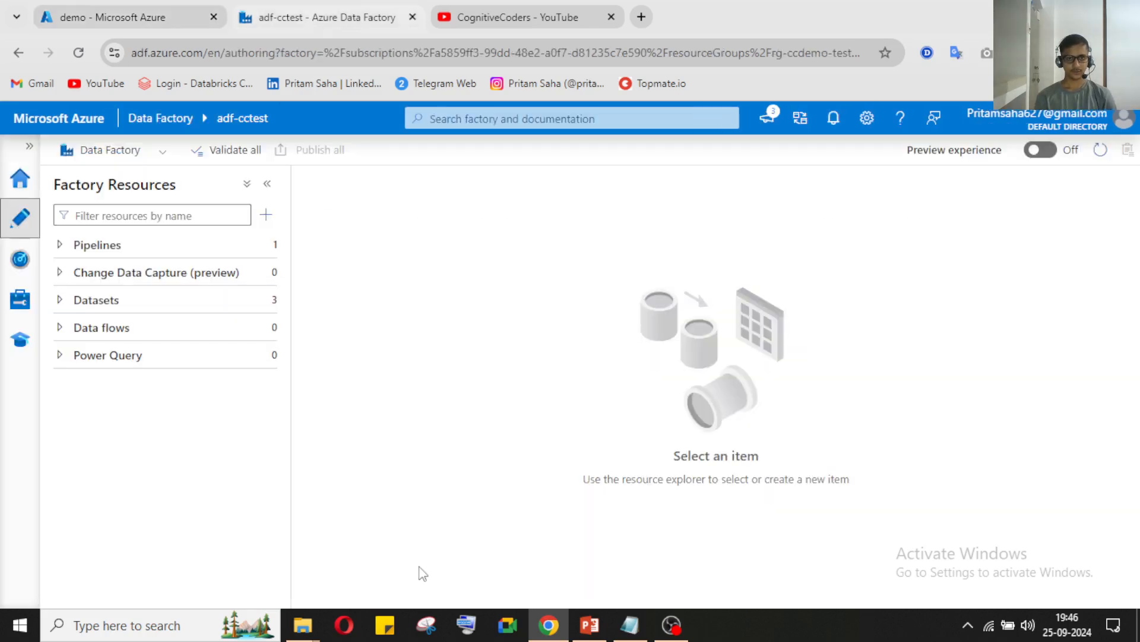
pyautogui.click(59, 330)
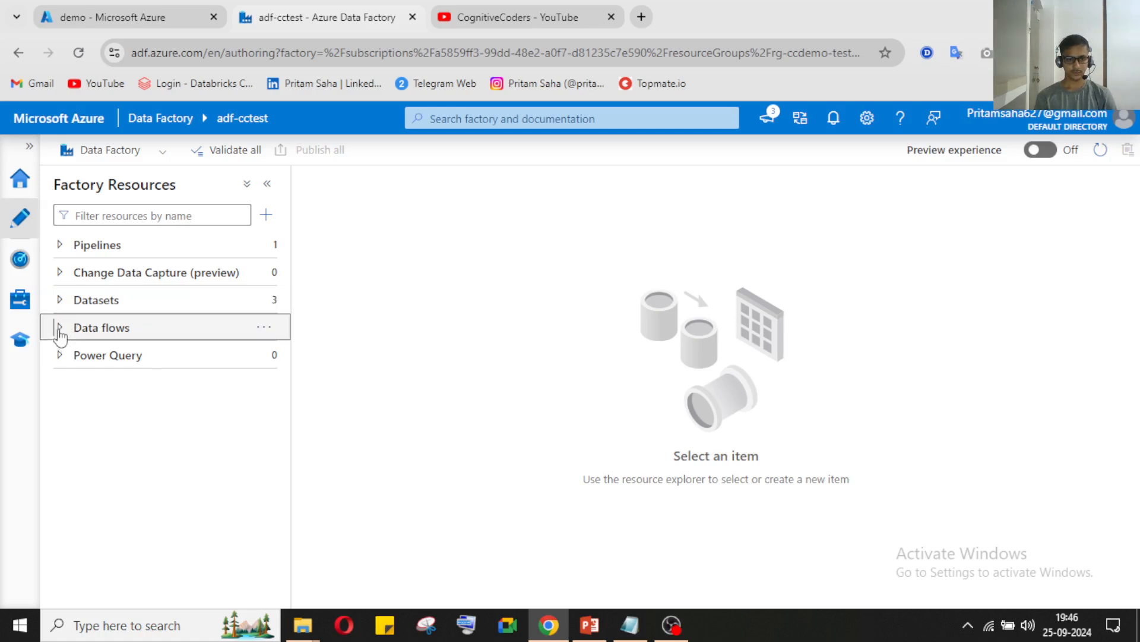
pyautogui.click(264, 327)
pyautogui.click(319, 355)
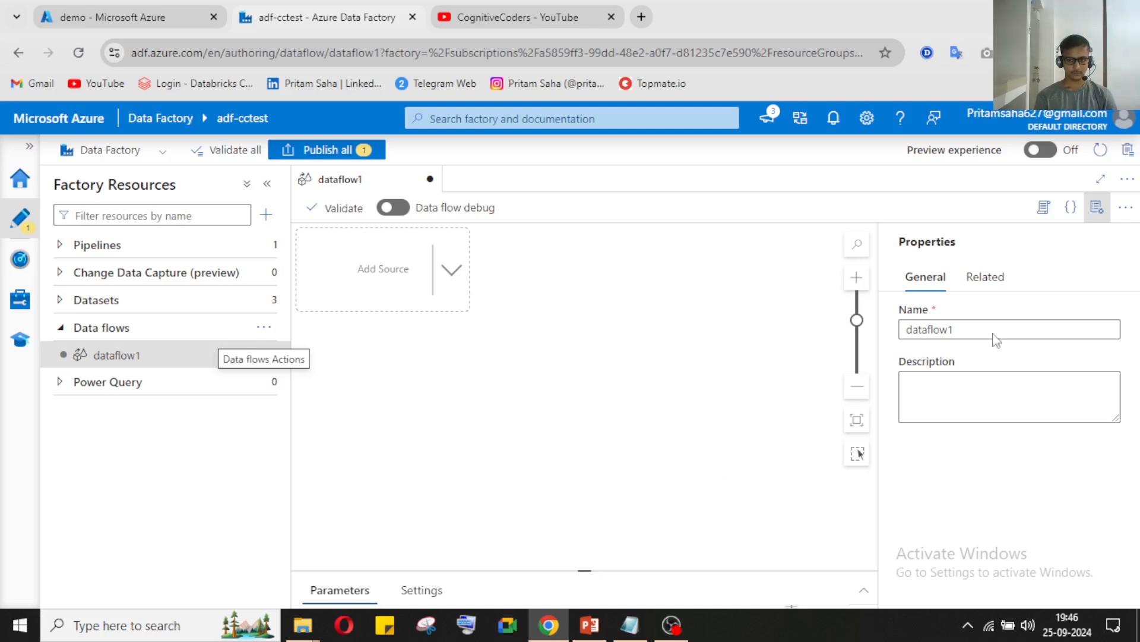
pyautogui.click(960, 328)
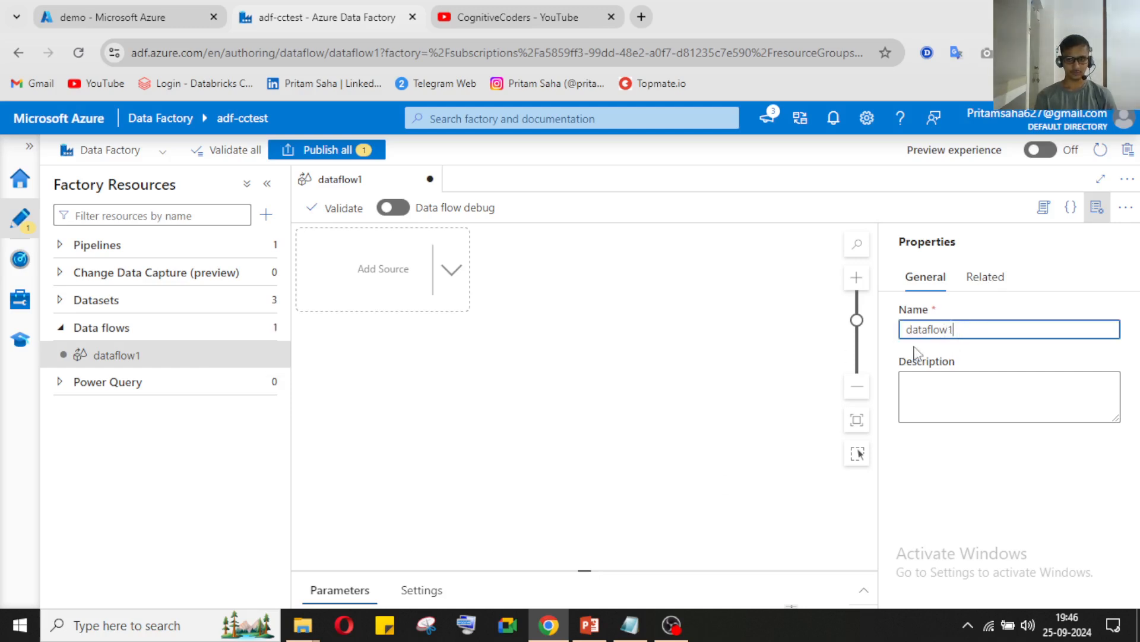
pyautogui.click(1098, 208)
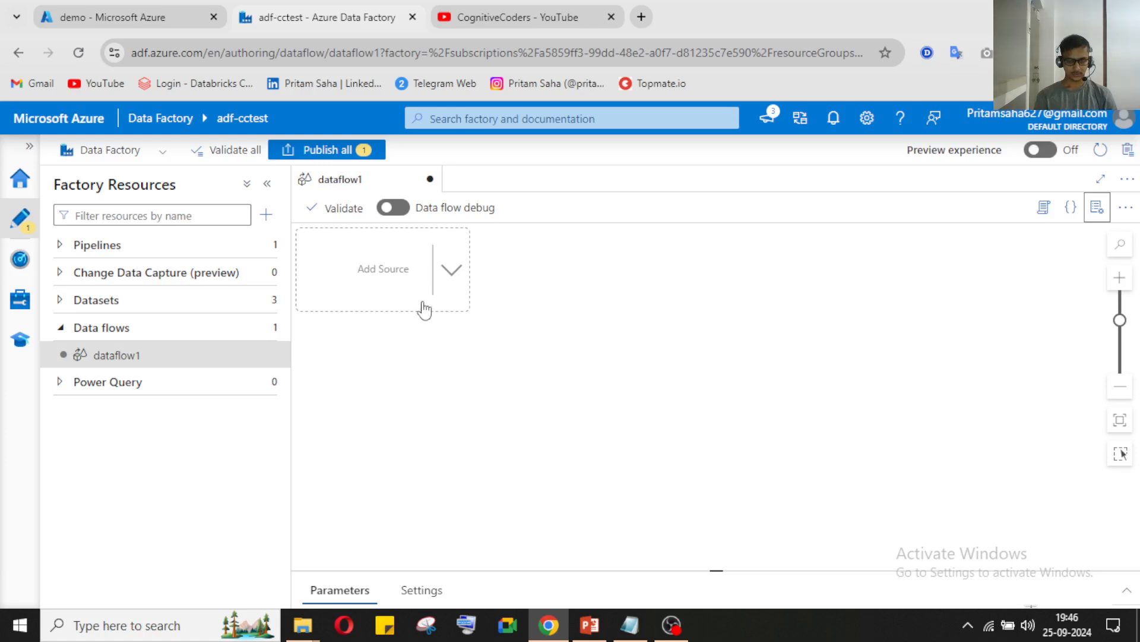
# Add a source to the data flow and expand its source settings
pyautogui.click(452, 272)
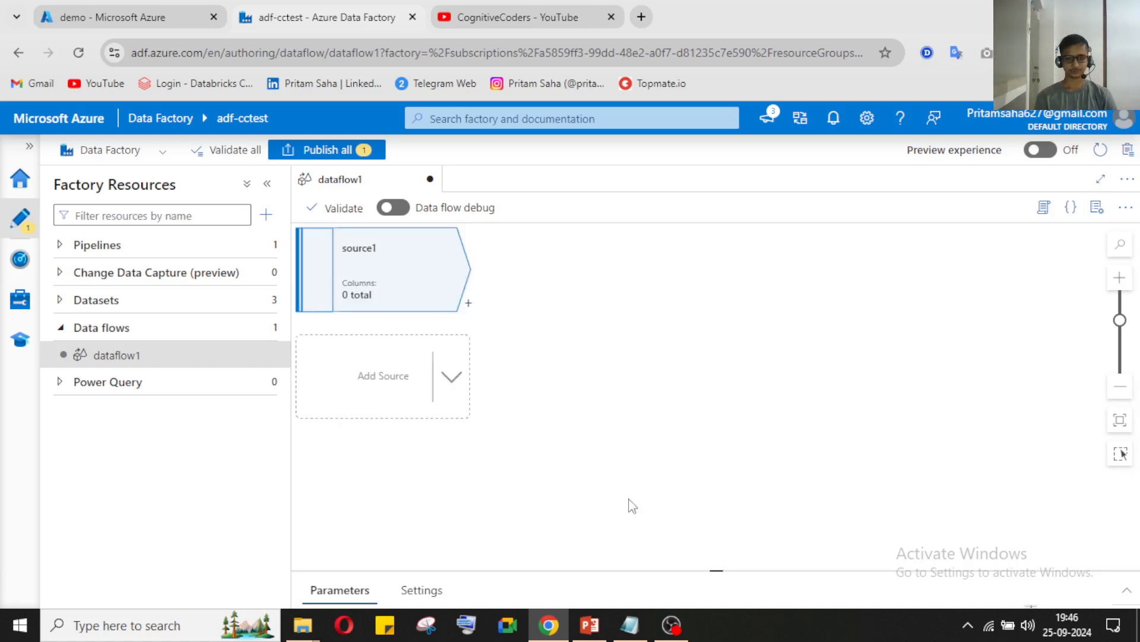
pyautogui.click(355, 283)
pyautogui.click(1107, 591)
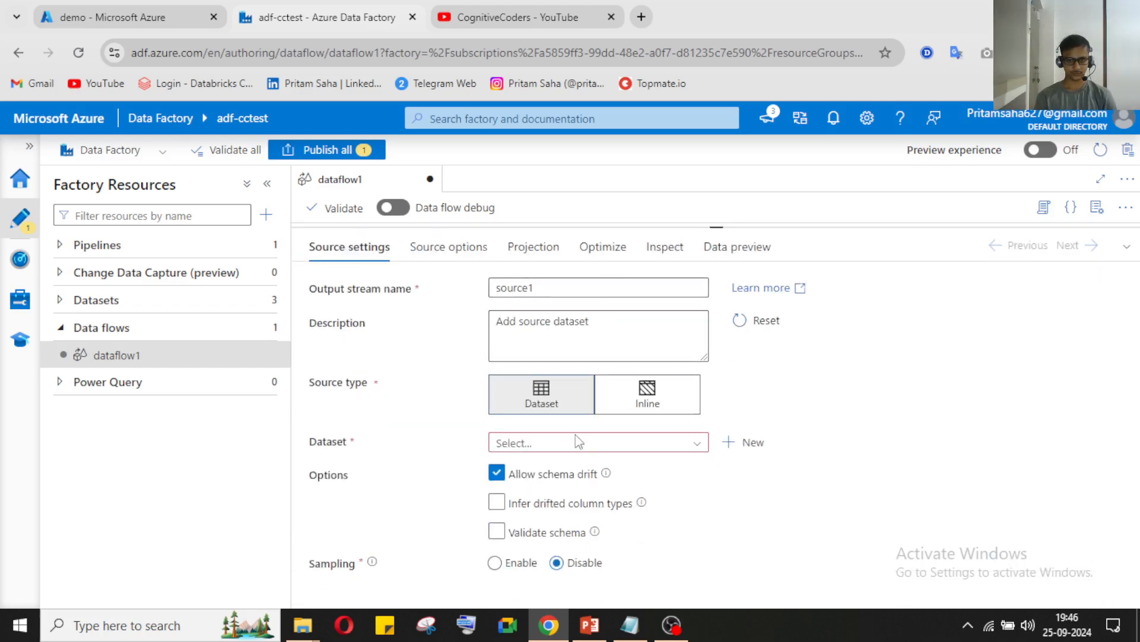
# Start a new dataset for source1 with Azure Data Lake Storage Gen2 as the data store
pyautogui.click(698, 447)
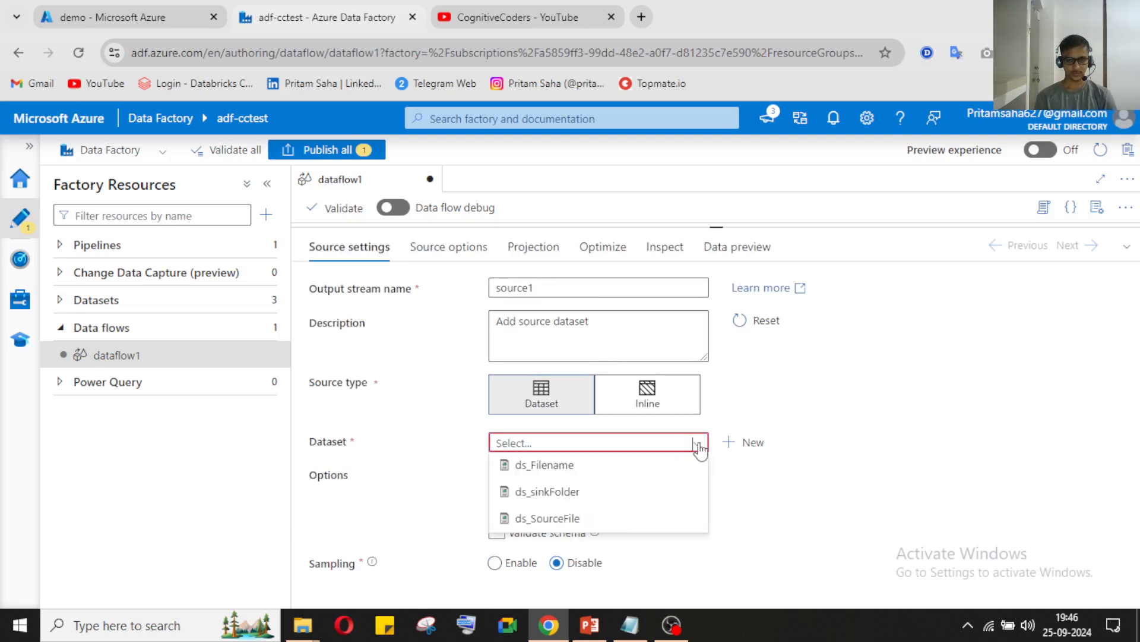
pyautogui.click(700, 448)
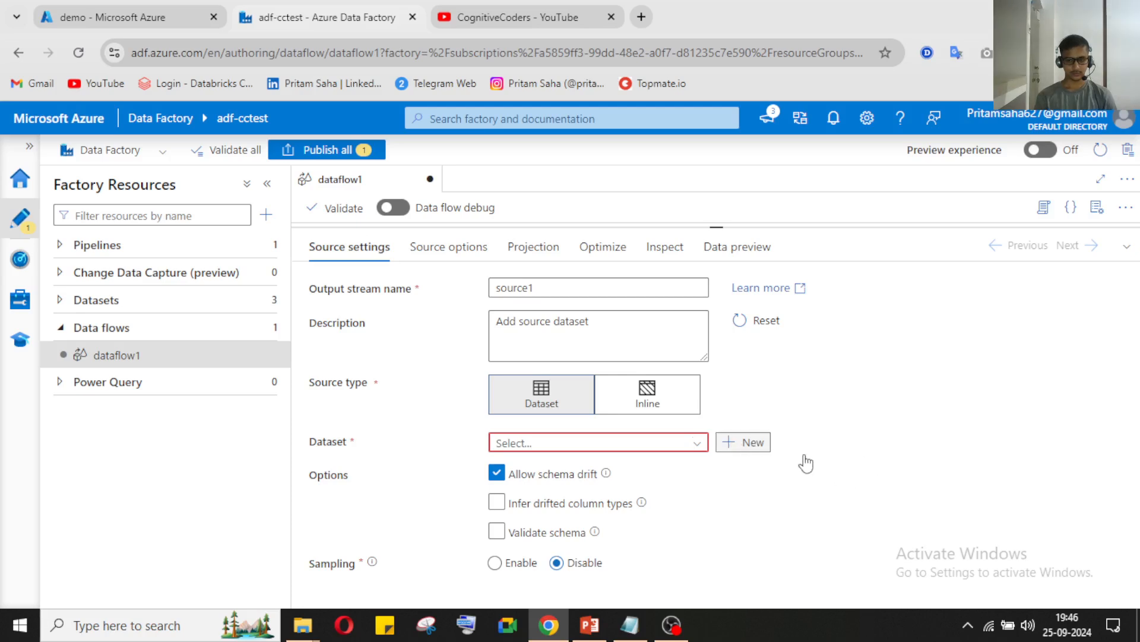
pyautogui.click(743, 443)
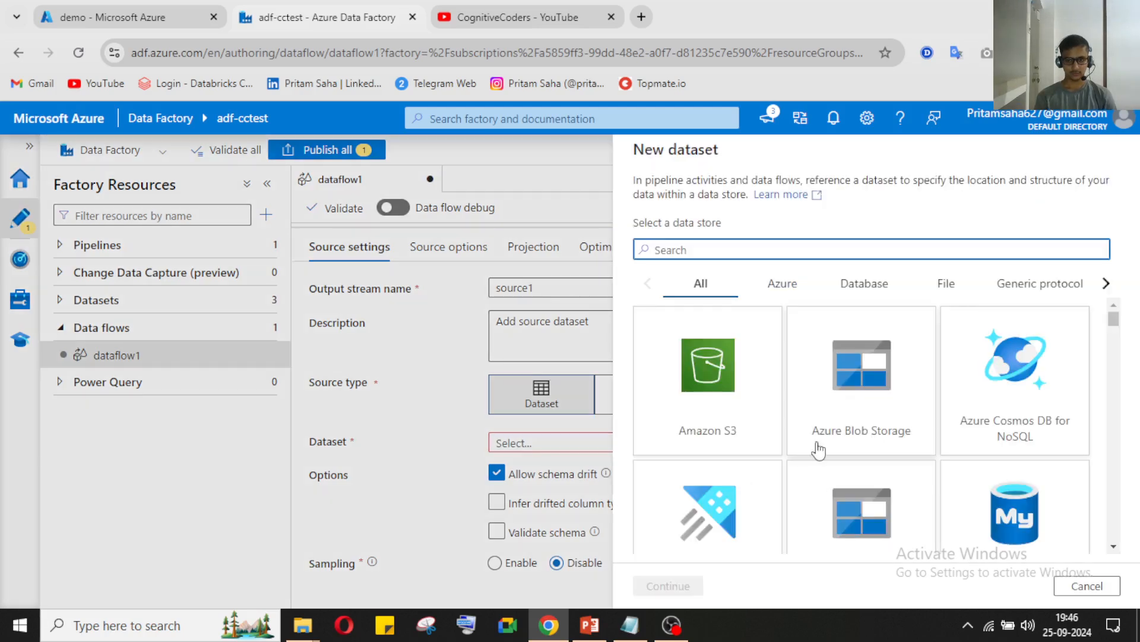
pyautogui.scroll(-2, 843, 449)
pyautogui.scroll(2, 850, 443)
pyautogui.scroll(-2, 849, 441)
pyautogui.scroll(2, 853, 434)
pyautogui.scroll(-2, 862, 475)
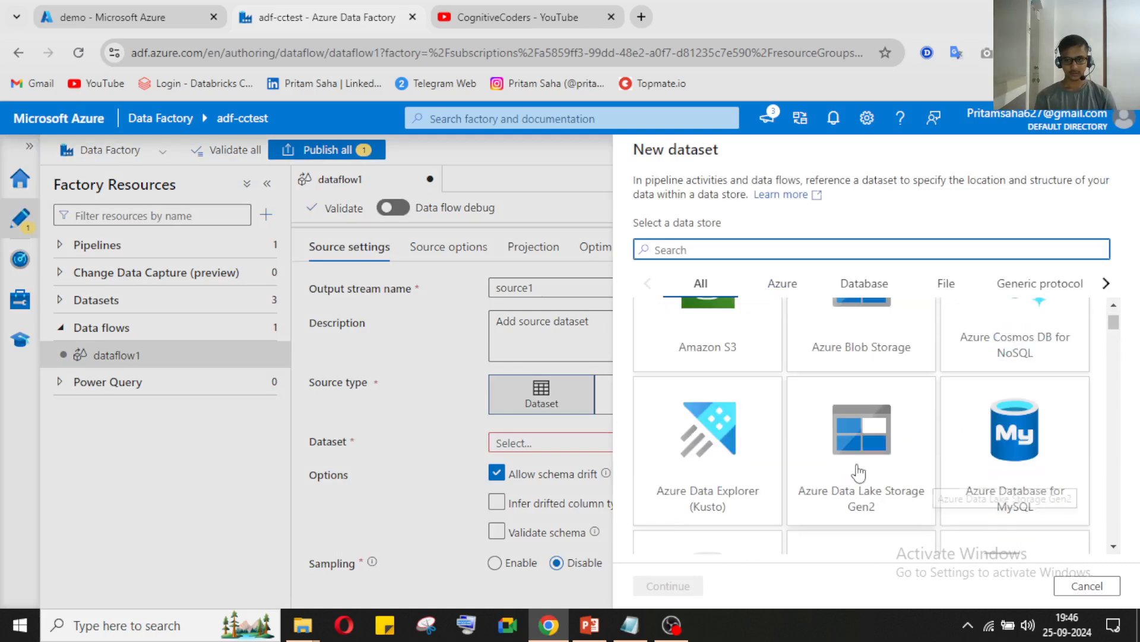
pyautogui.click(860, 447)
pyautogui.click(659, 584)
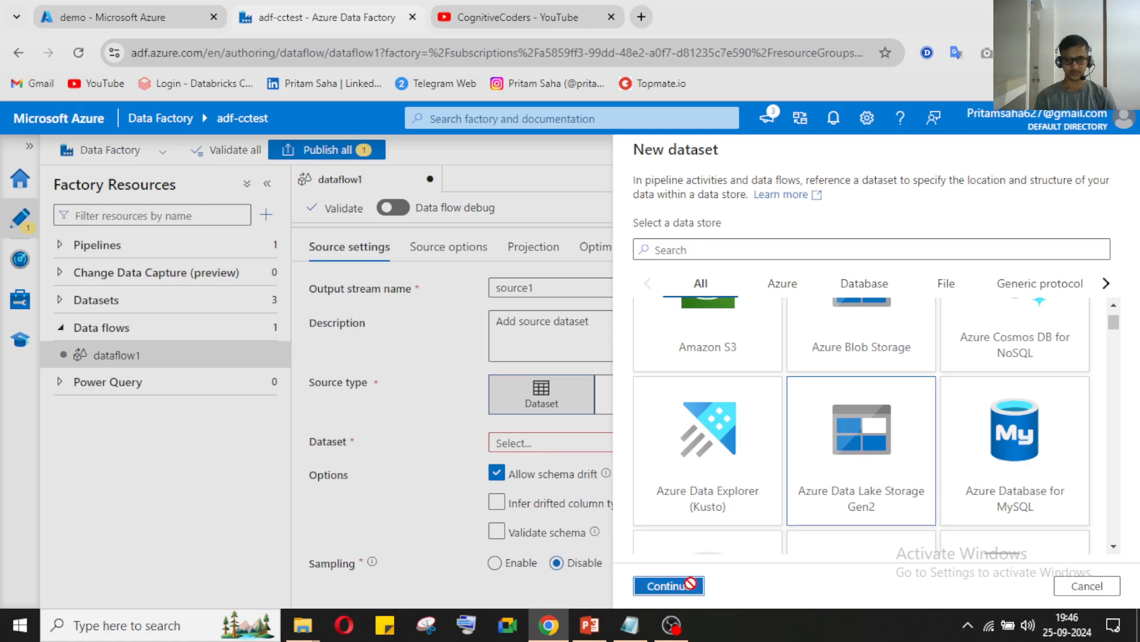
# Choose DelimitedText as the new dataset's format
pyautogui.scroll(-2, 844, 379)
pyautogui.scroll(2, 844, 380)
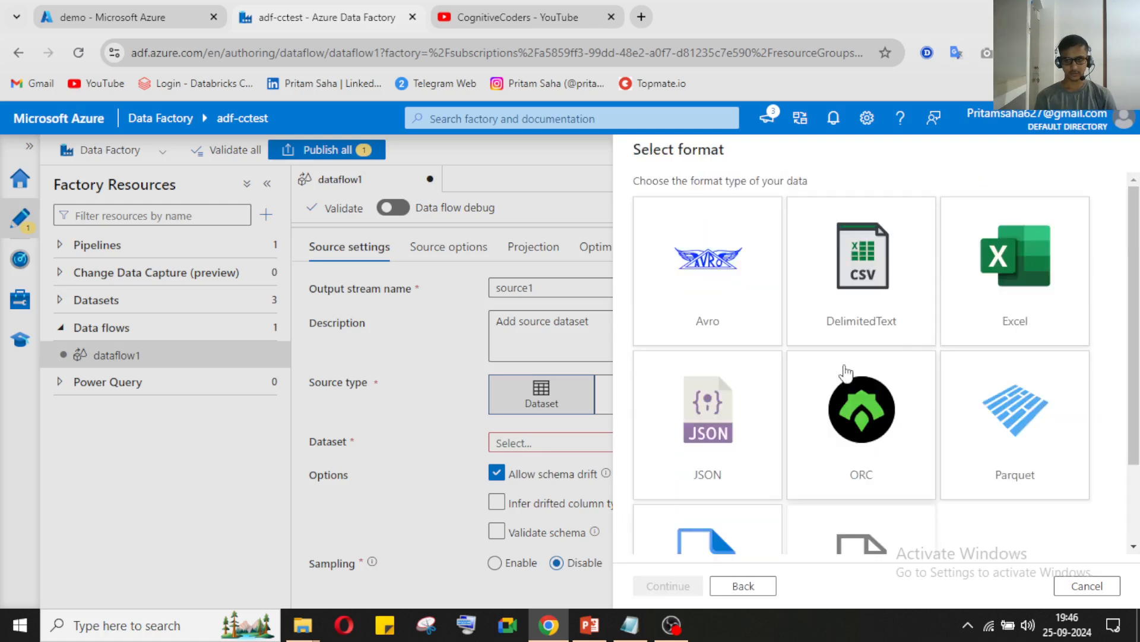
pyautogui.scroll(-2, 908, 341)
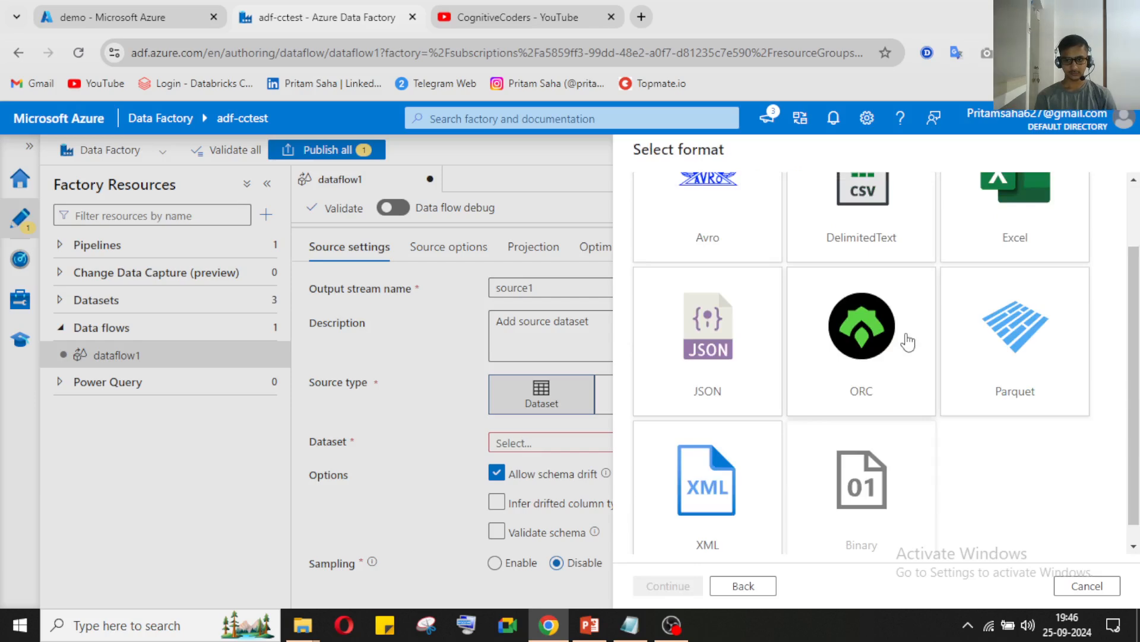
pyautogui.scroll(2, 863, 499)
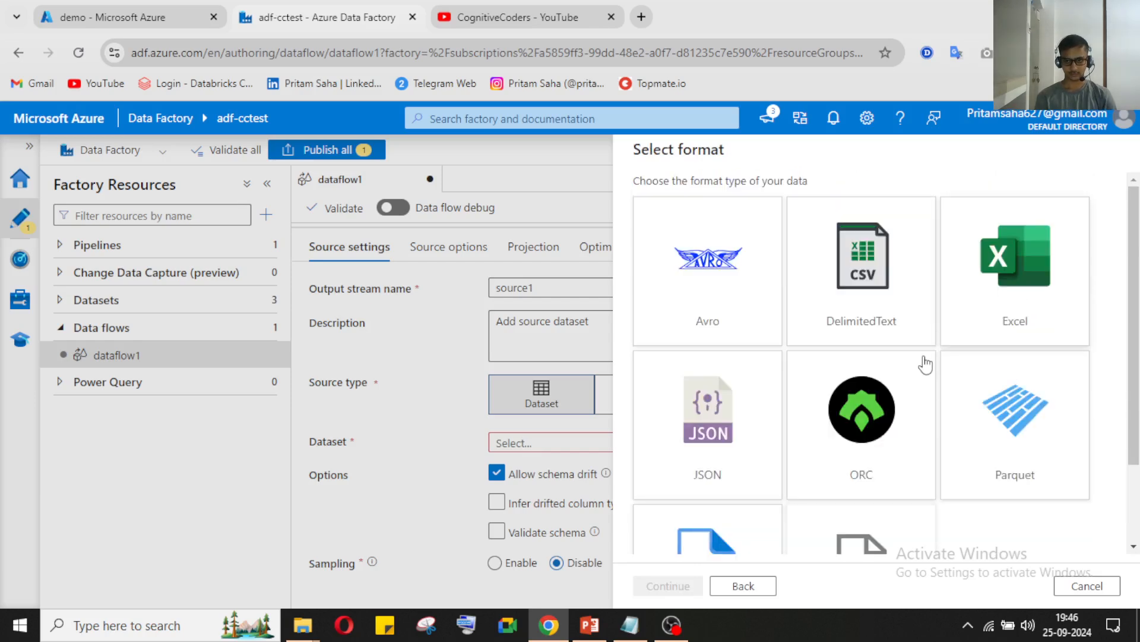
pyautogui.click(895, 304)
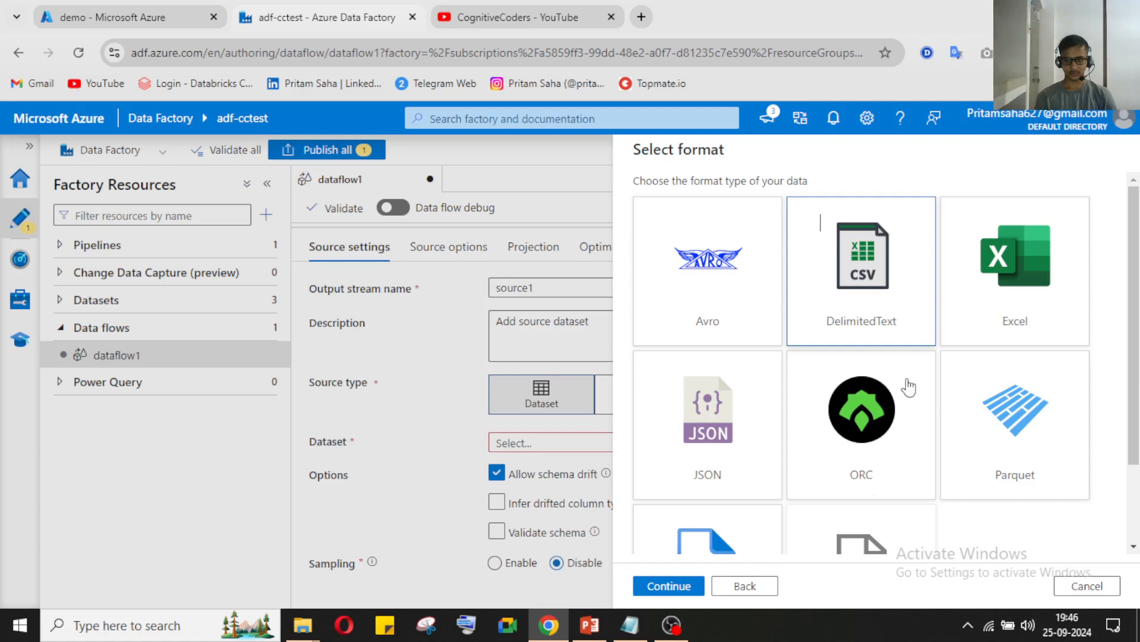
pyautogui.click(669, 586)
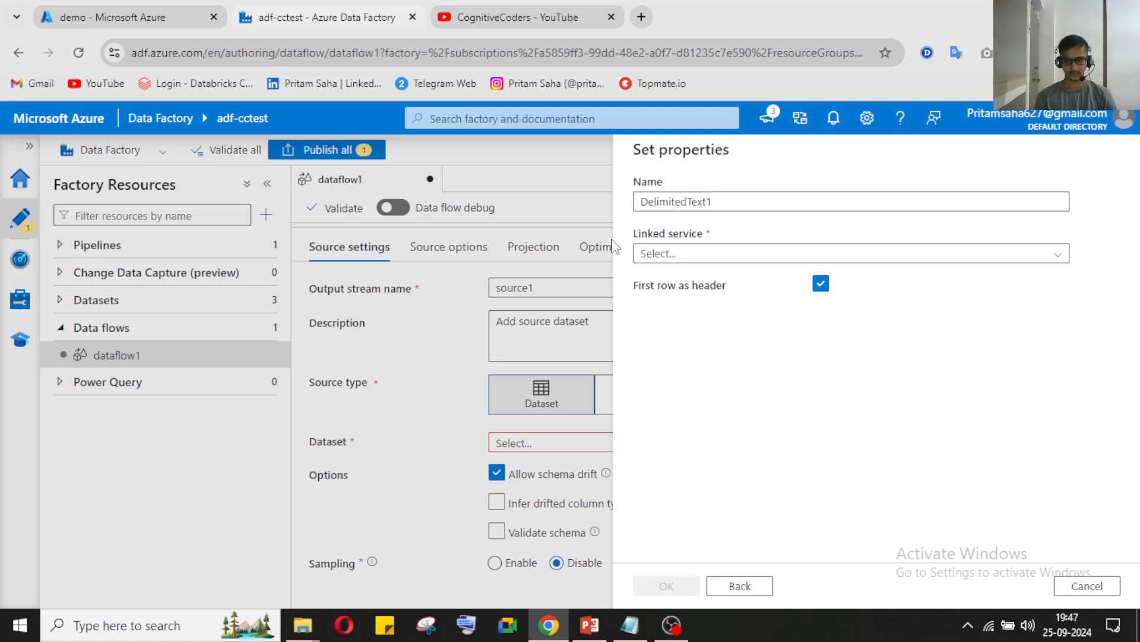
# Set the dataset's linked service to AzureDataLakeStorage1 and name the dataset ds_empdata
pyautogui.click(702, 253)
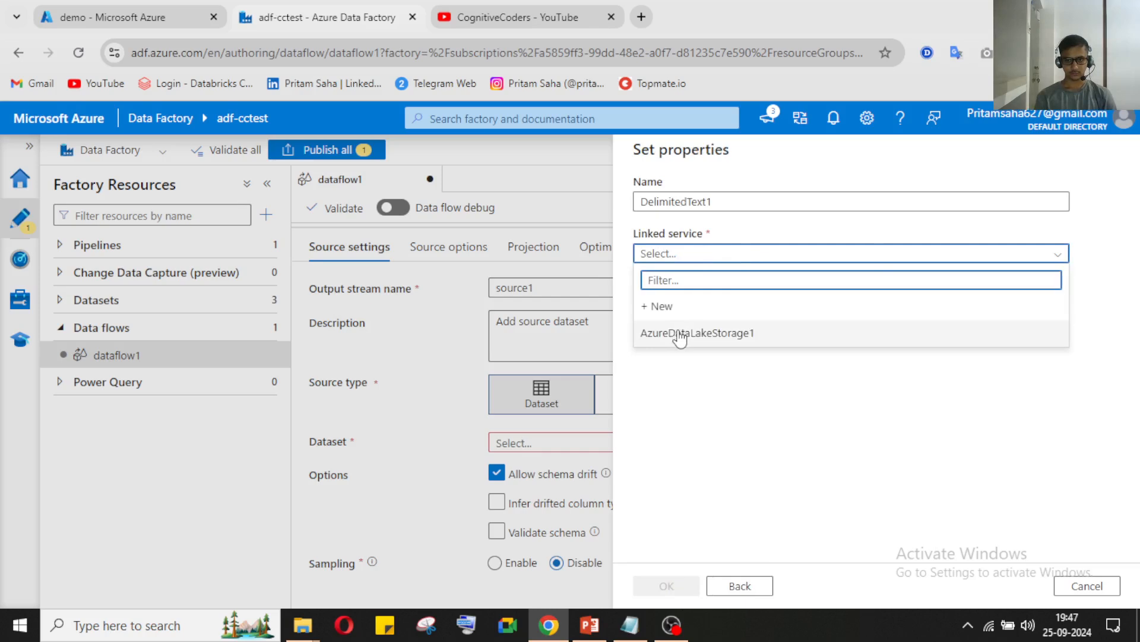
pyautogui.click(716, 336)
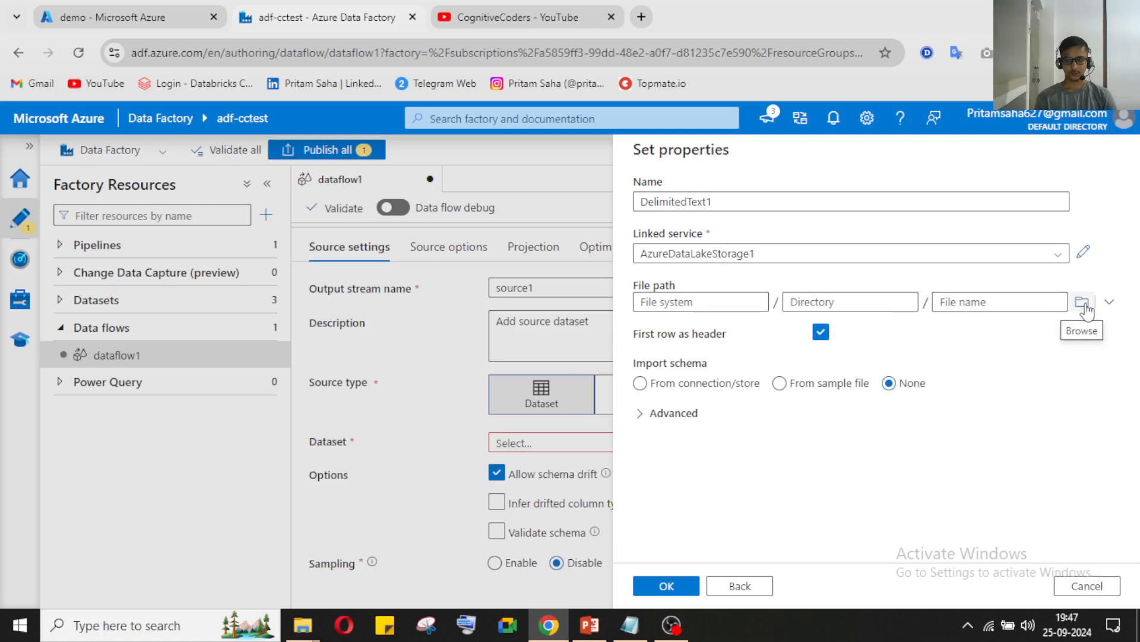
pyautogui.click(748, 201)
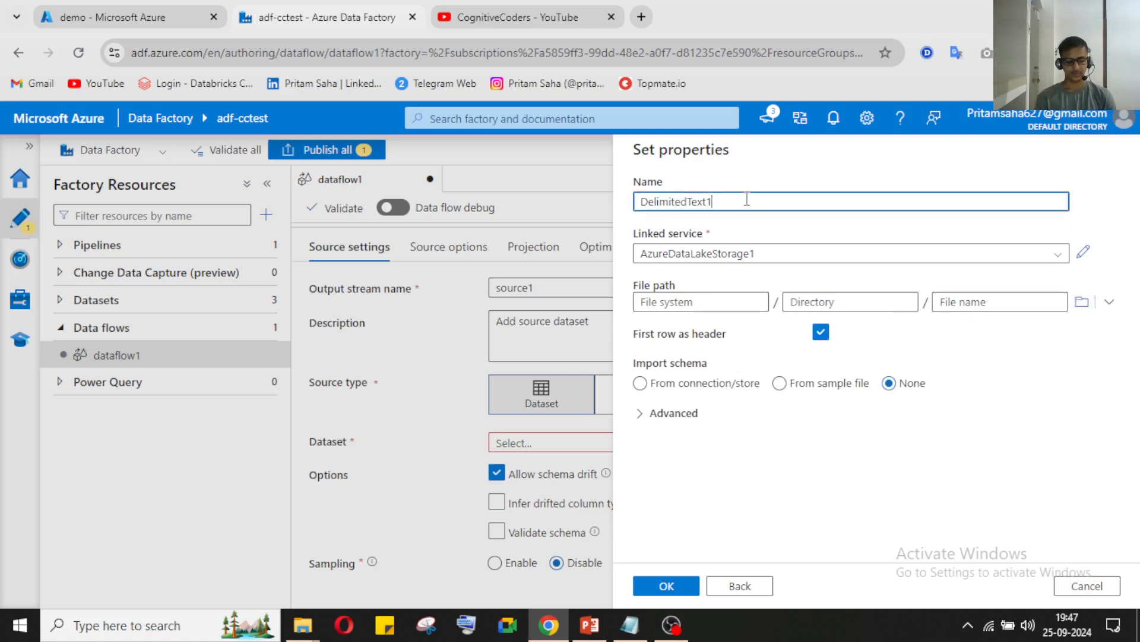
pyautogui.doubleClick(747, 201)
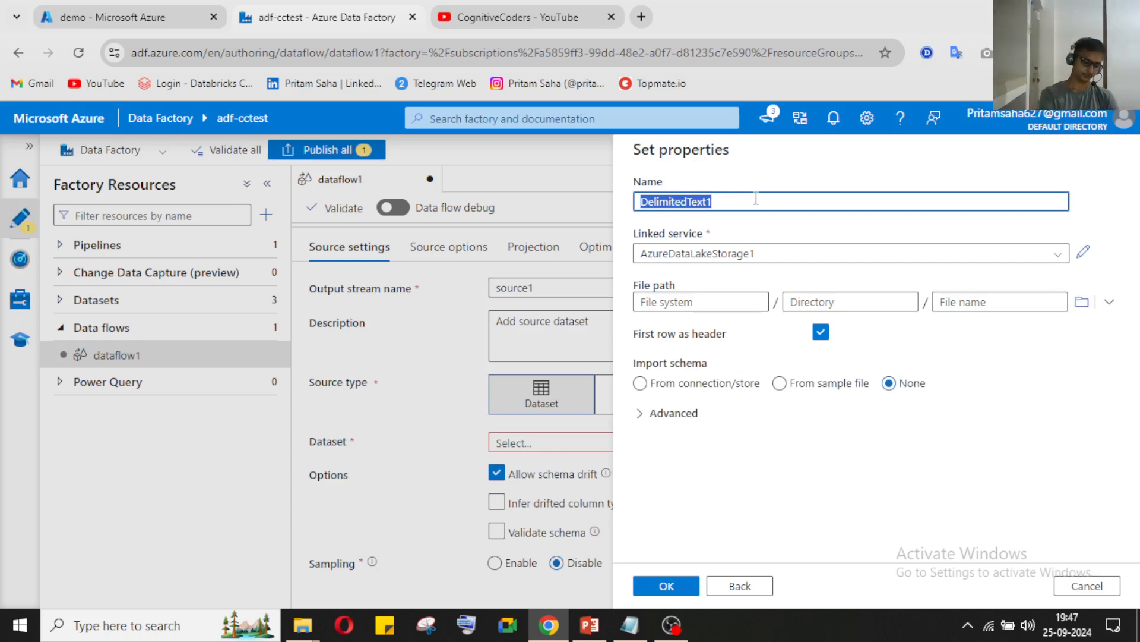
pyautogui.write('em')
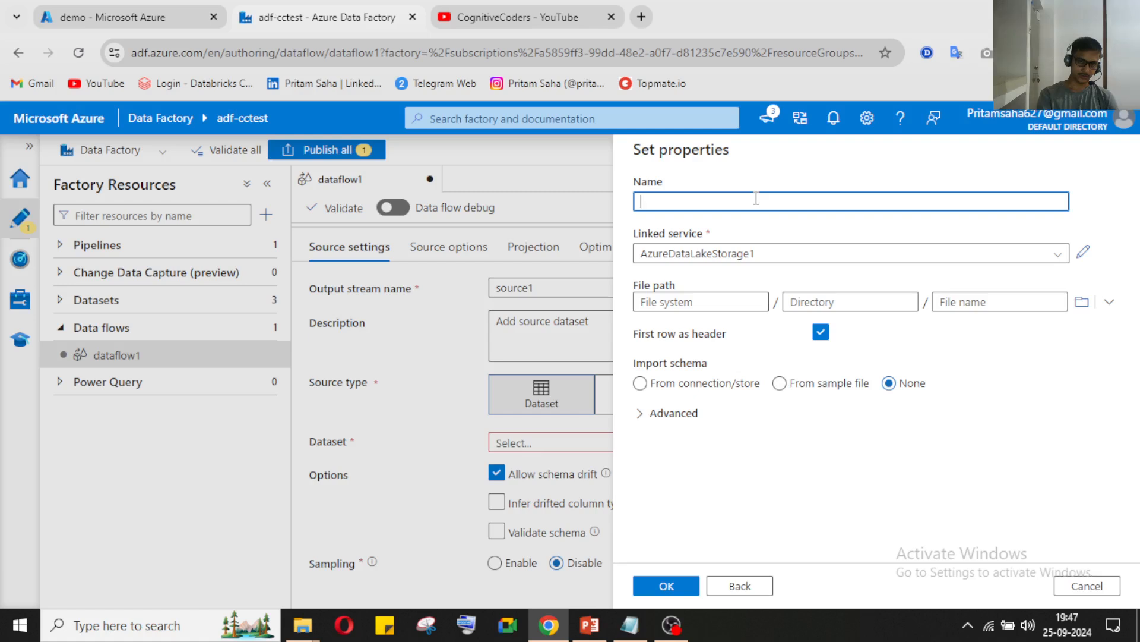
pyautogui.write('_empdata')
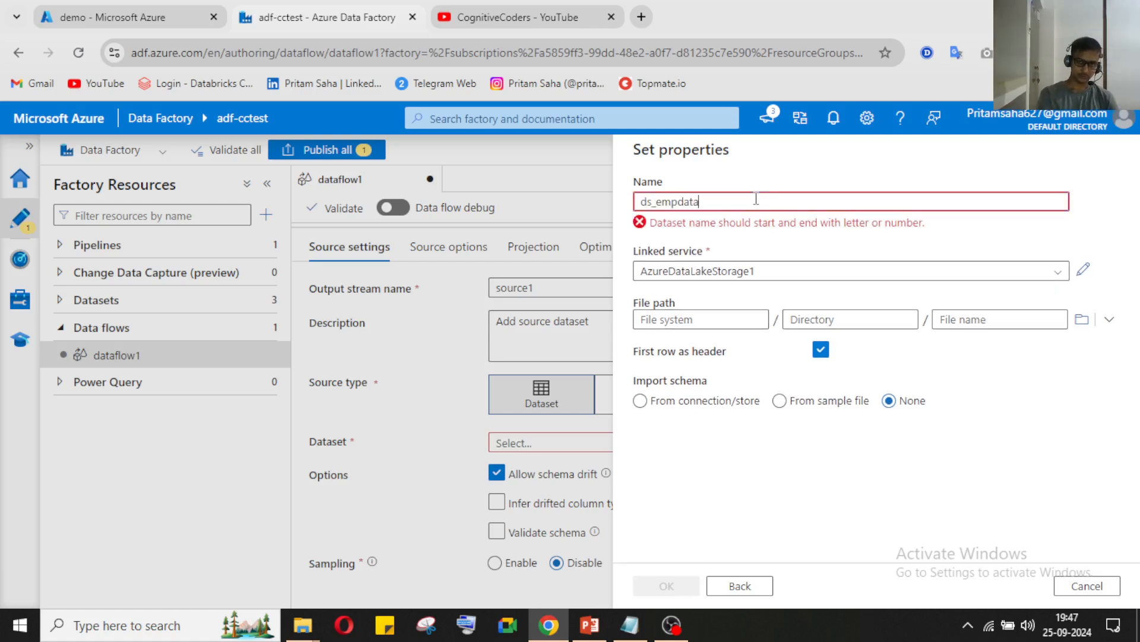
# Set the dataset's file path to demo/source/empdata.txt and create it with the schema imported from the connection/store
pyautogui.click(1082, 302)
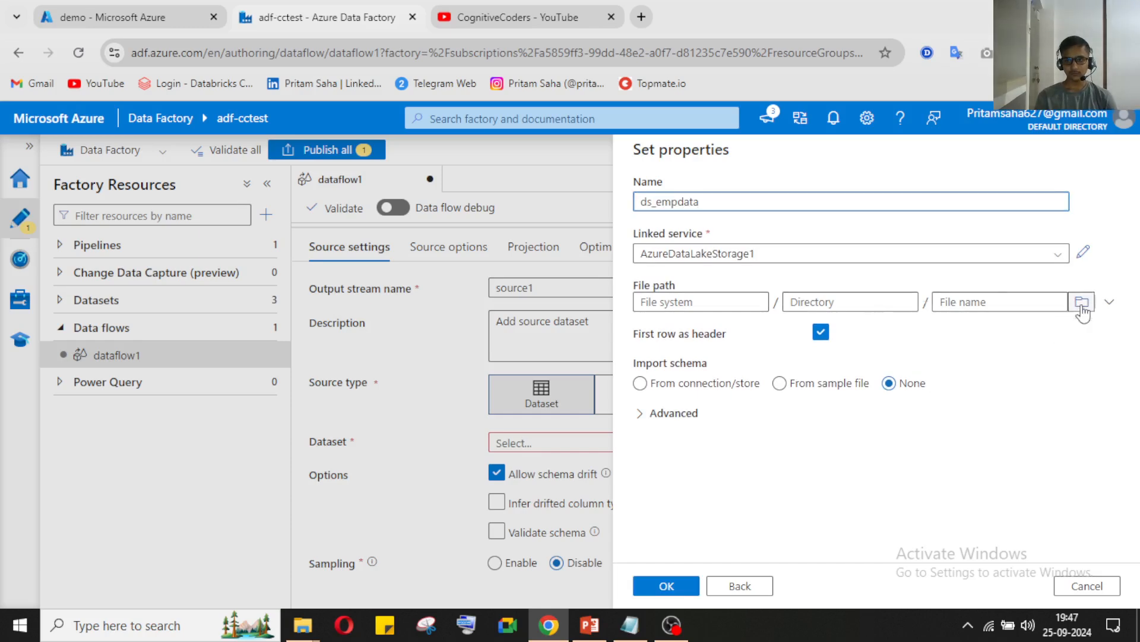
pyautogui.click(668, 240)
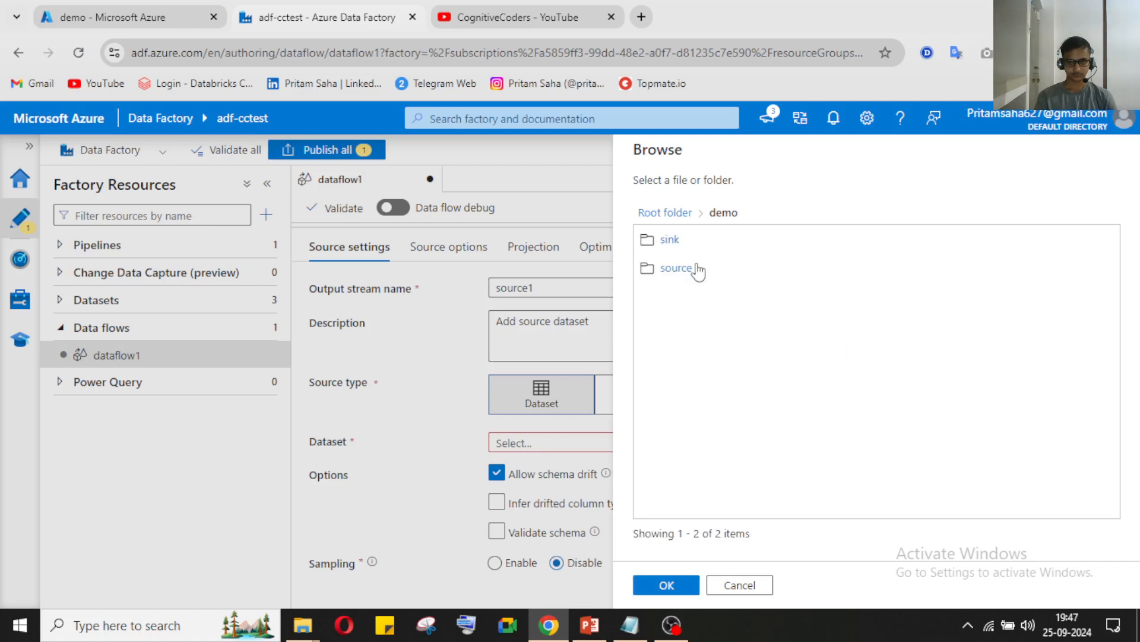
pyautogui.click(669, 241)
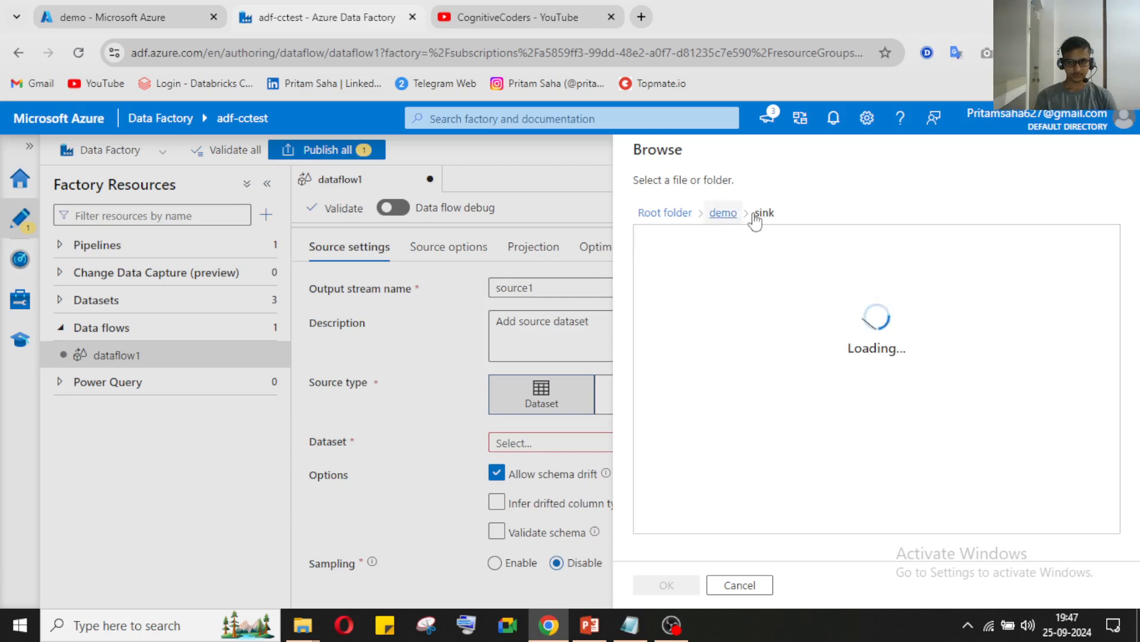
pyautogui.click(721, 212)
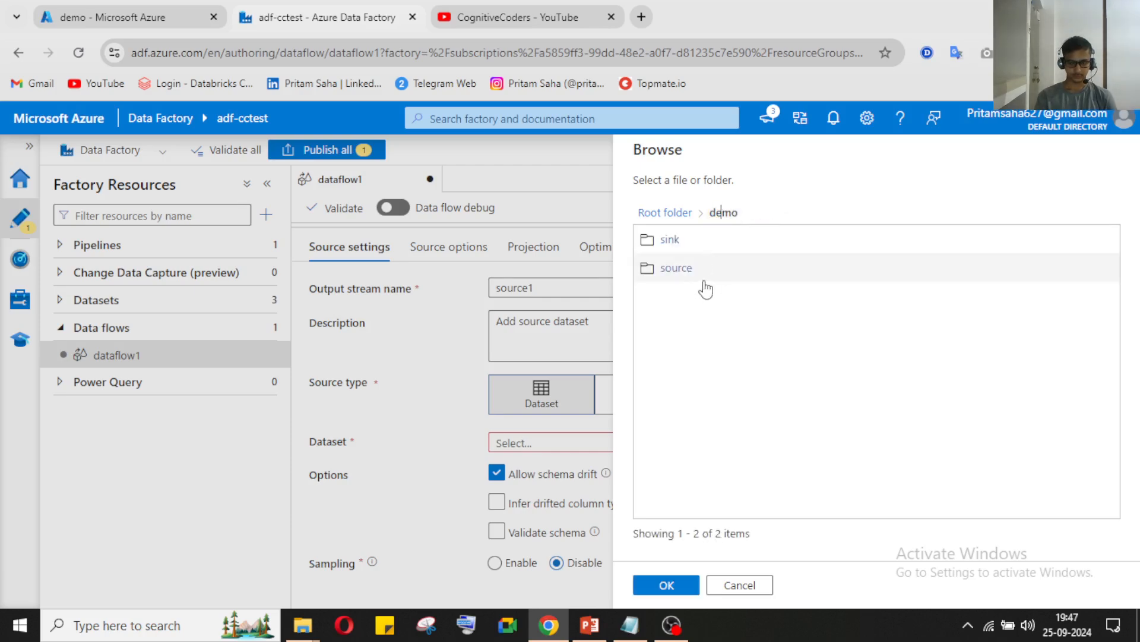
pyautogui.click(686, 273)
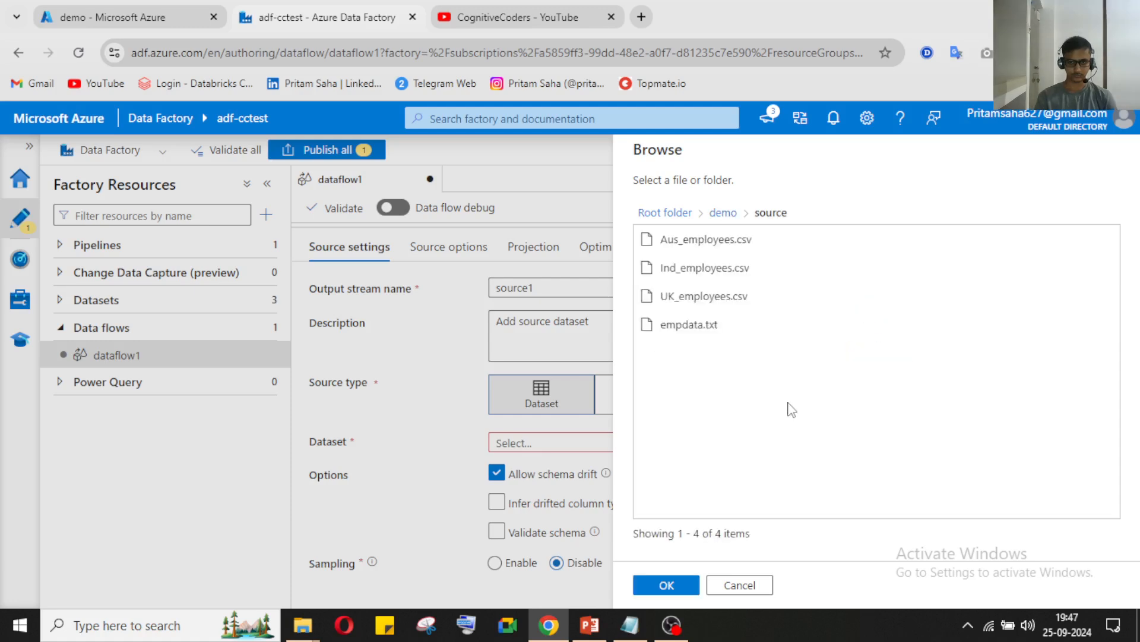
pyautogui.click(700, 326)
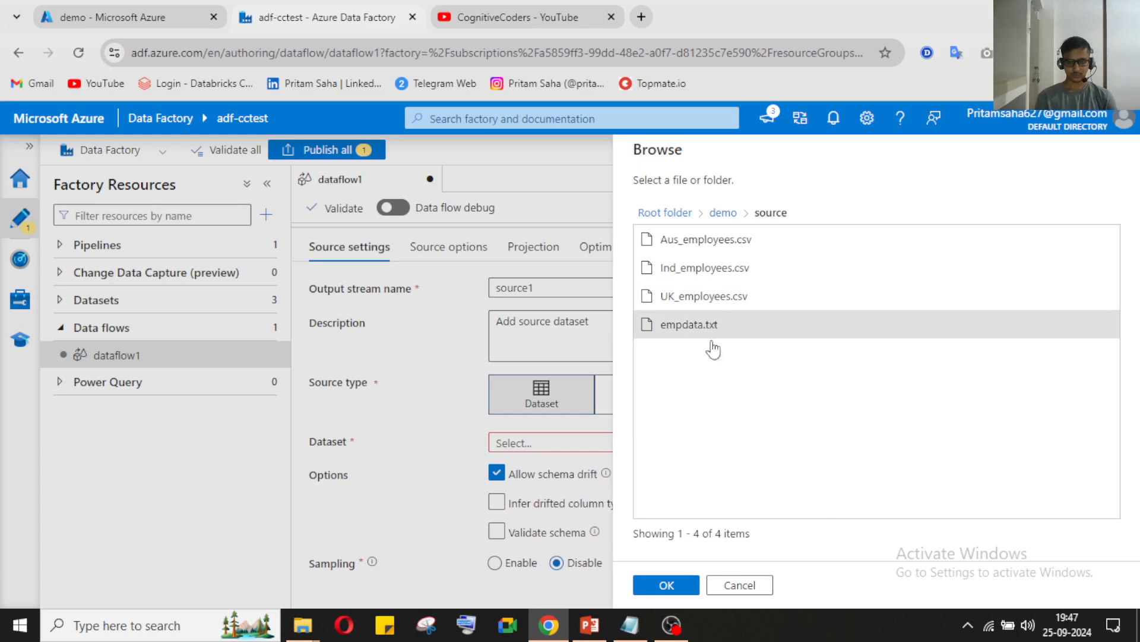
pyautogui.click(667, 584)
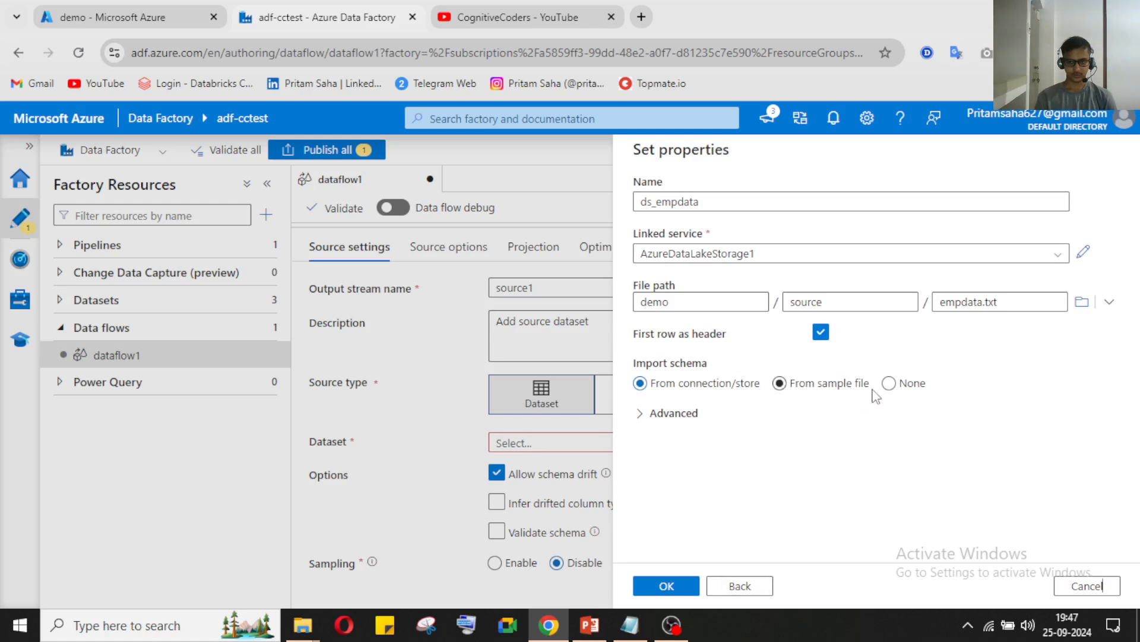
pyautogui.click(677, 589)
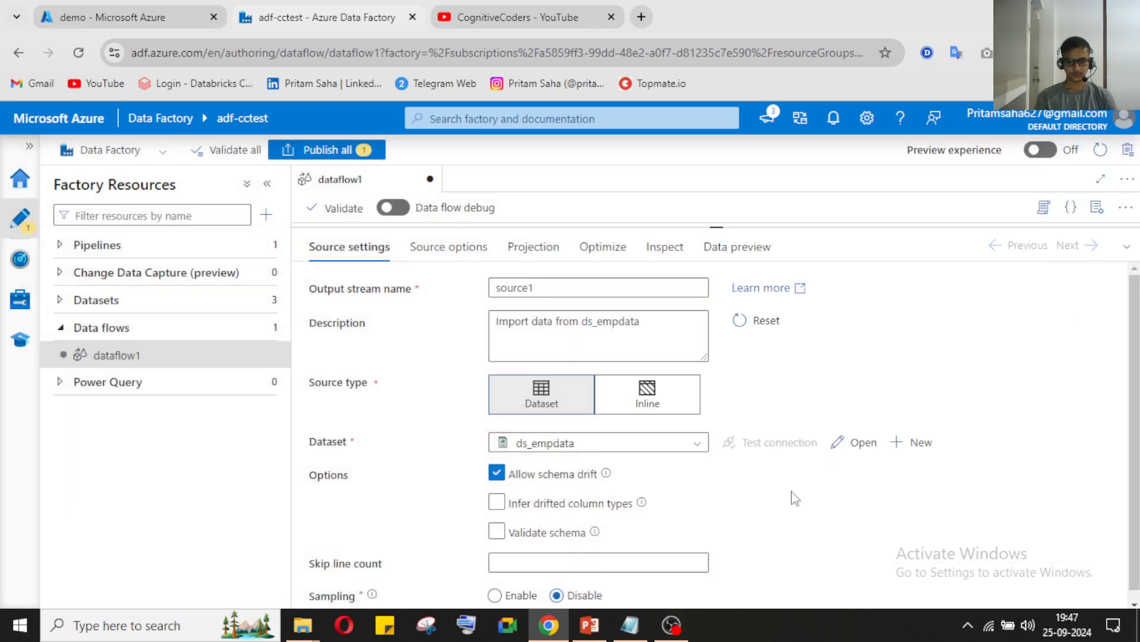
pyautogui.scroll(-1, 795, 498)
pyautogui.click(677, 627)
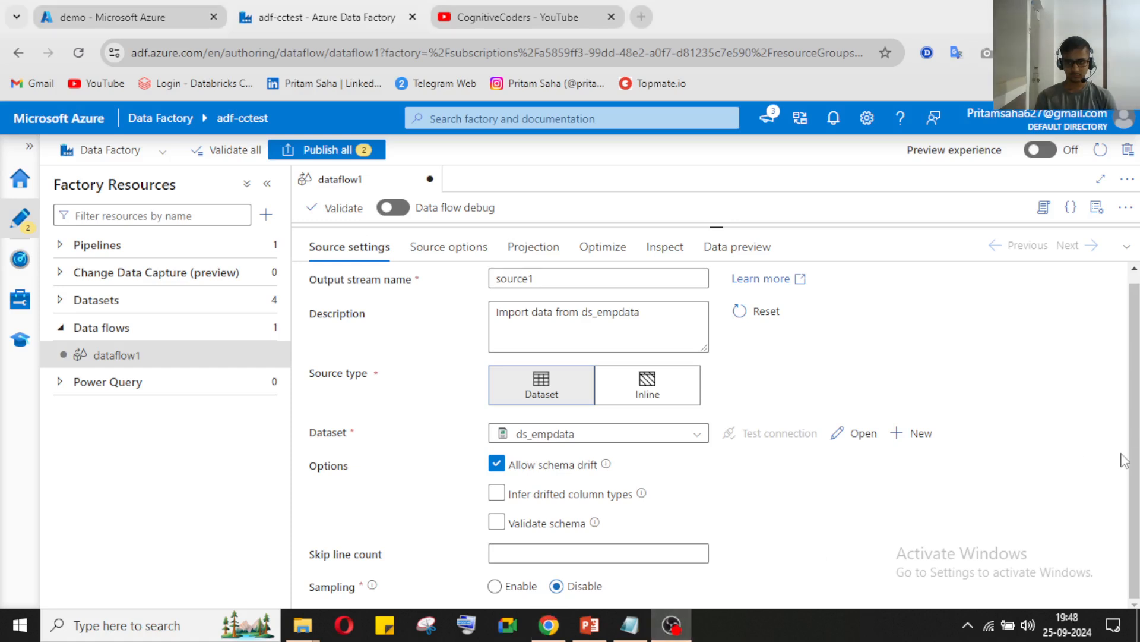
pyautogui.click(679, 632)
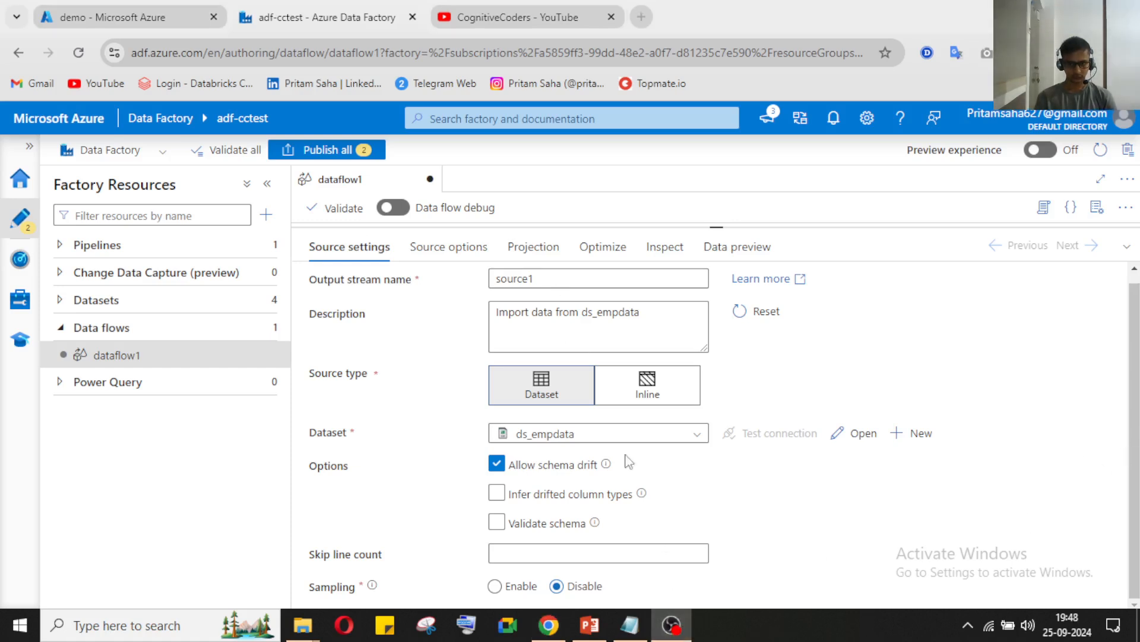
pyautogui.click(669, 624)
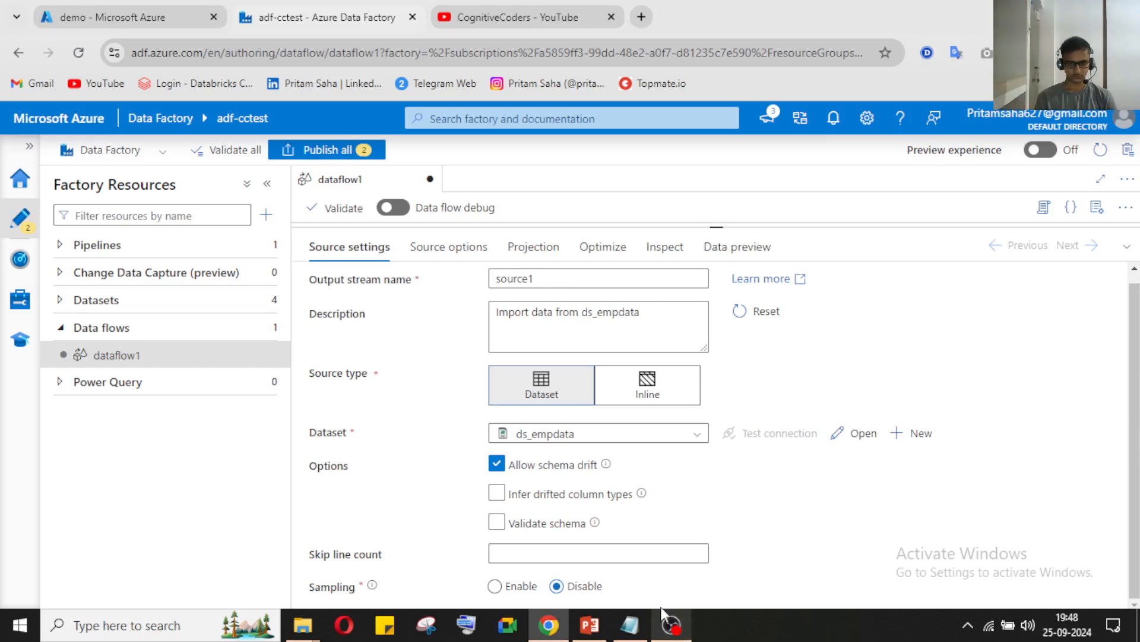
# Examine source1's partition options, inspected columns and data preview, and check the columns against empdata.txt in Notepad
pyautogui.click(600, 247)
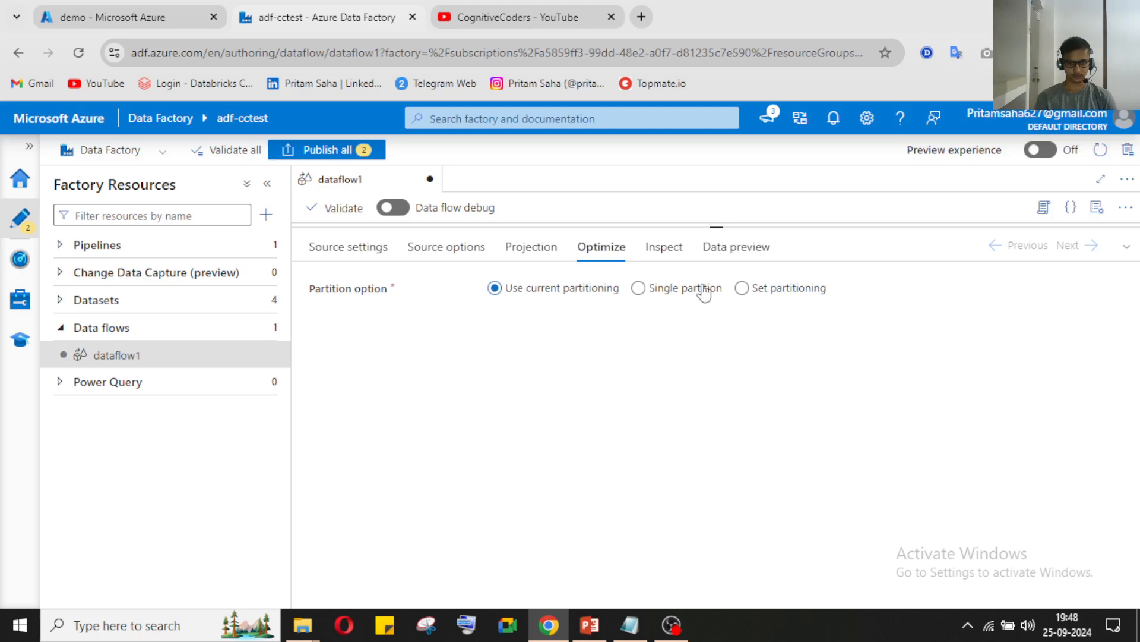
pyautogui.click(663, 248)
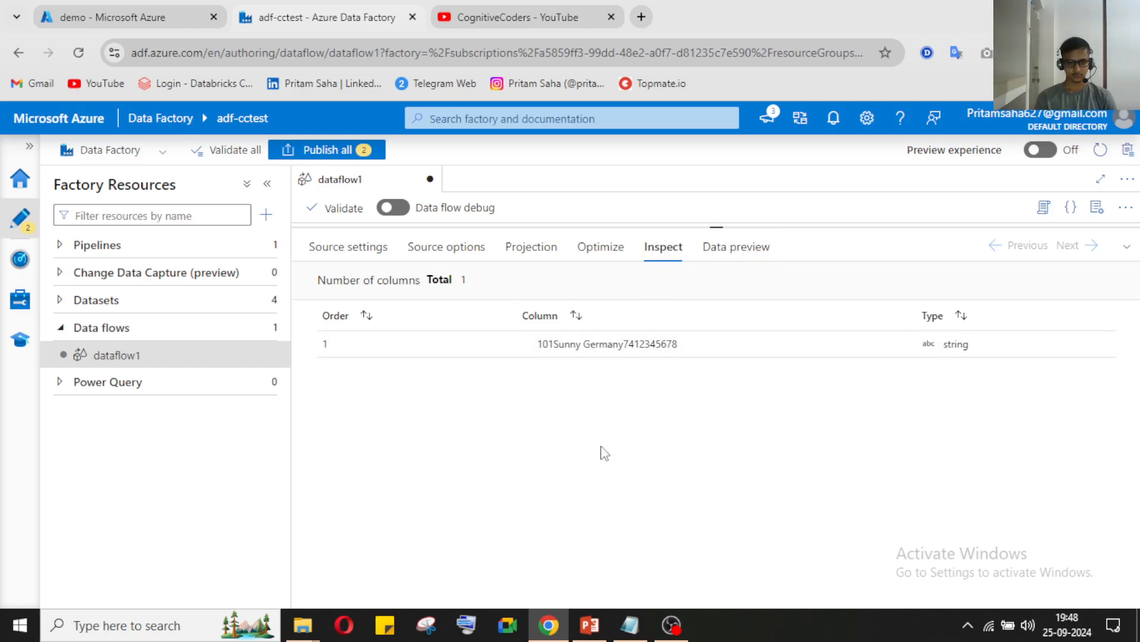
pyautogui.hotkey('alt', 'Tab')
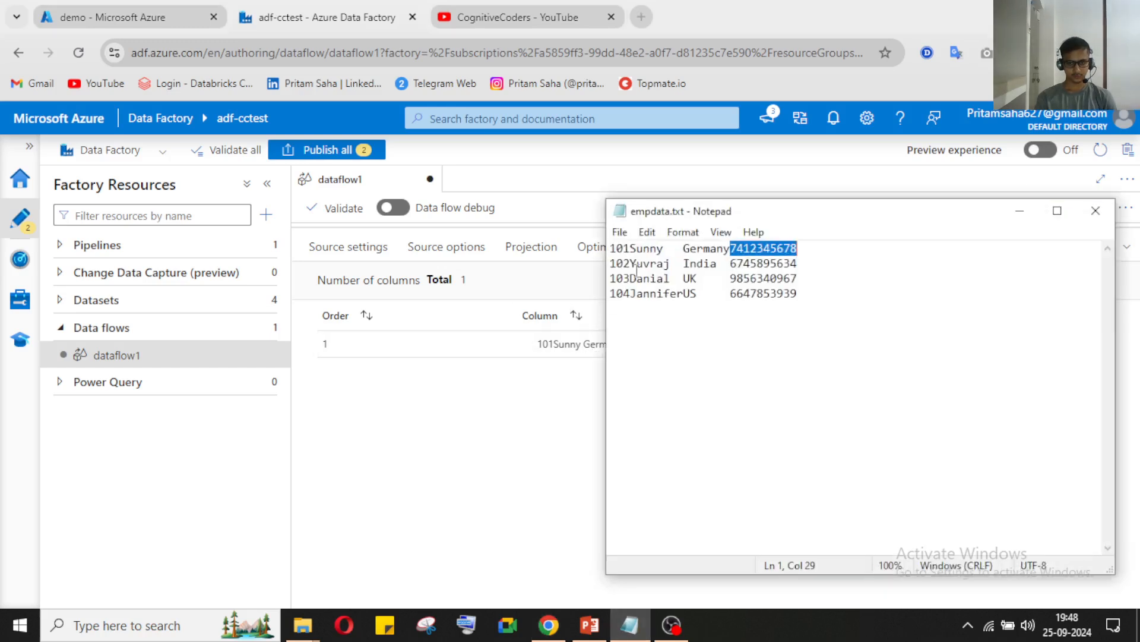
pyautogui.click(1020, 215)
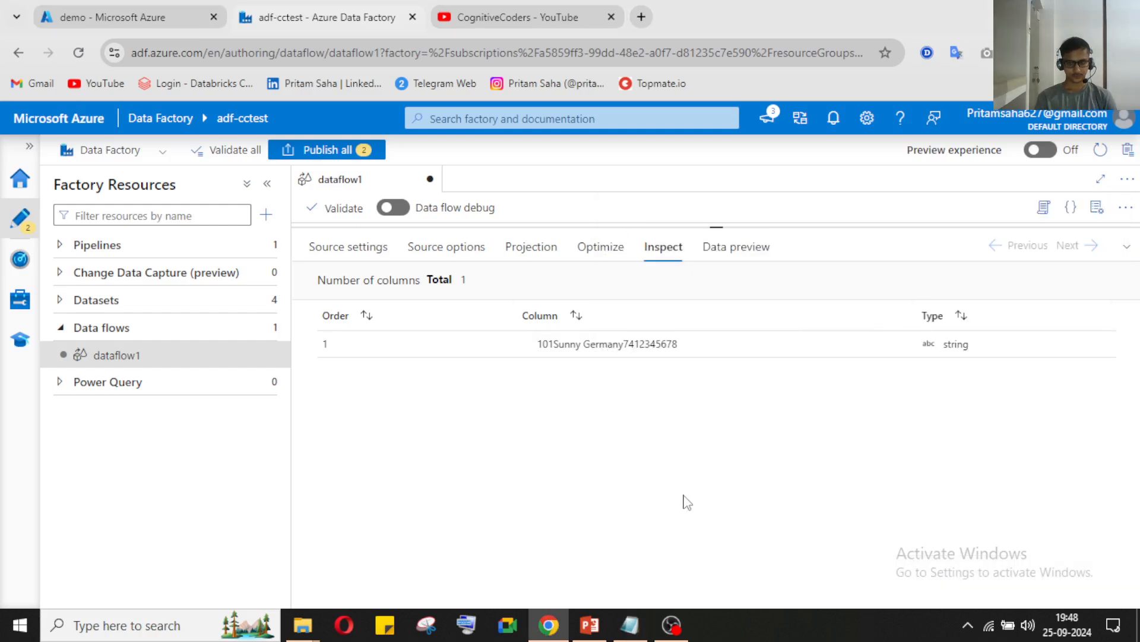
pyautogui.click(758, 252)
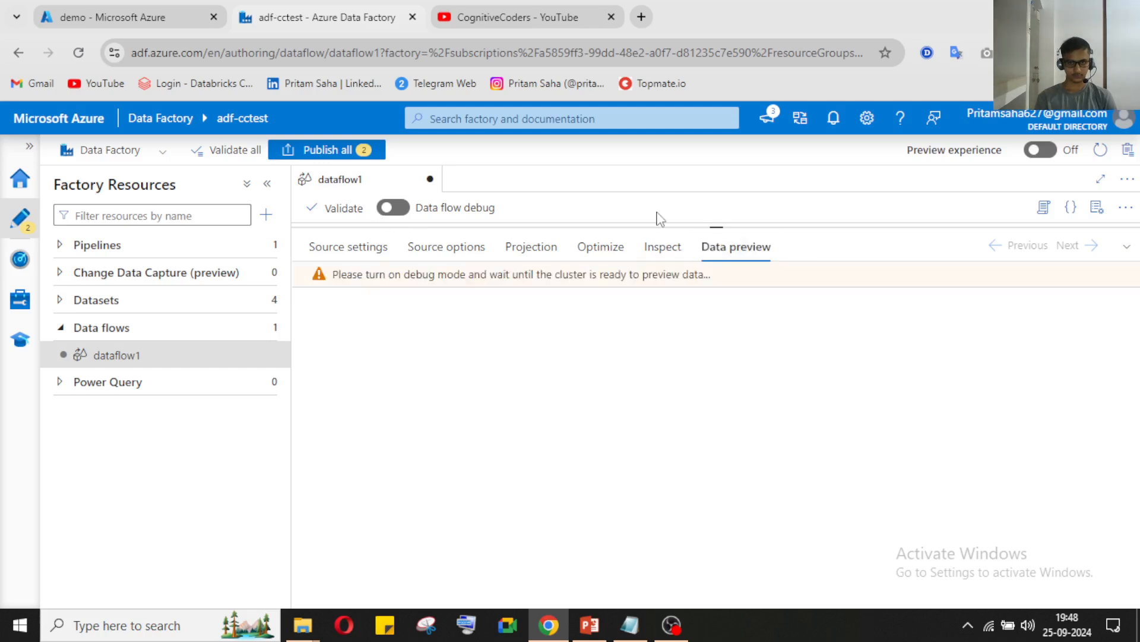
pyautogui.click(663, 247)
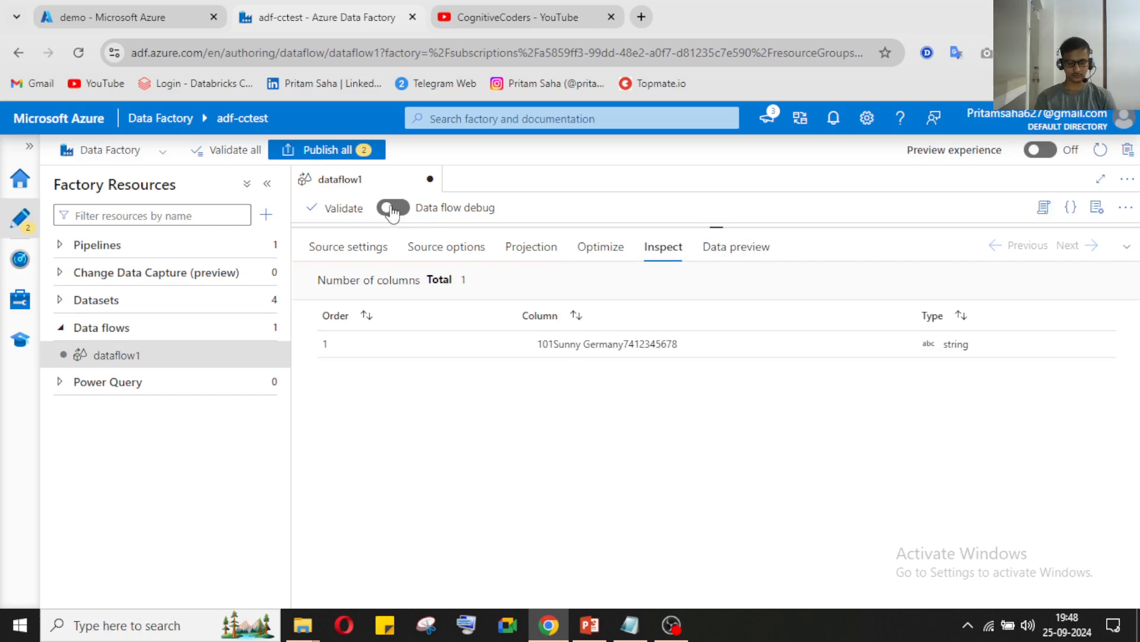
pyautogui.click(720, 255)
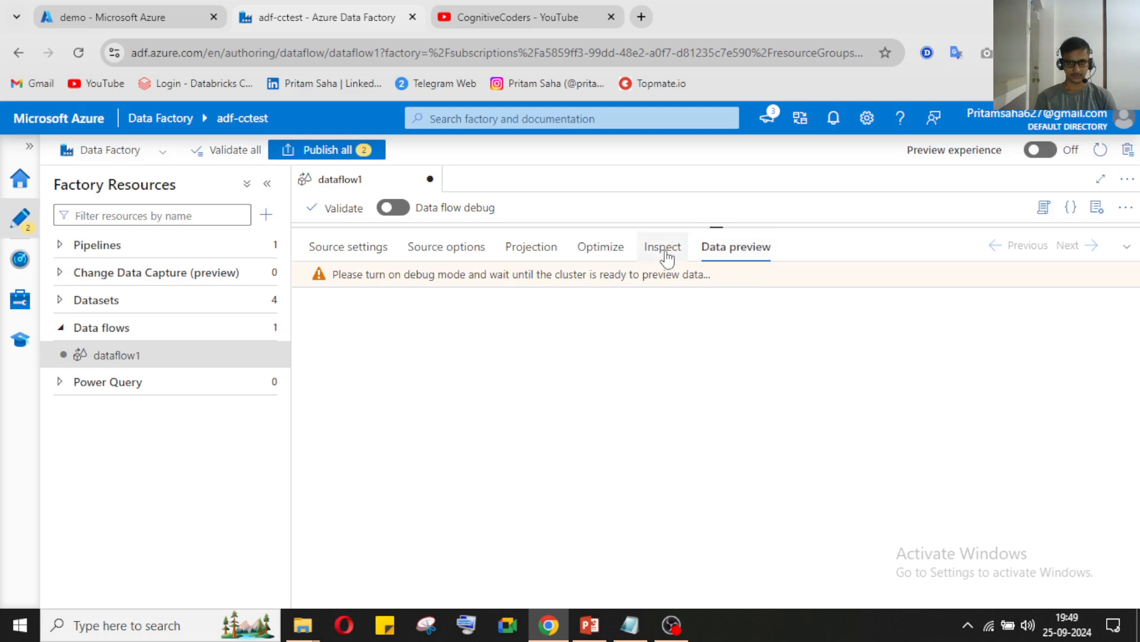
pyautogui.click(665, 252)
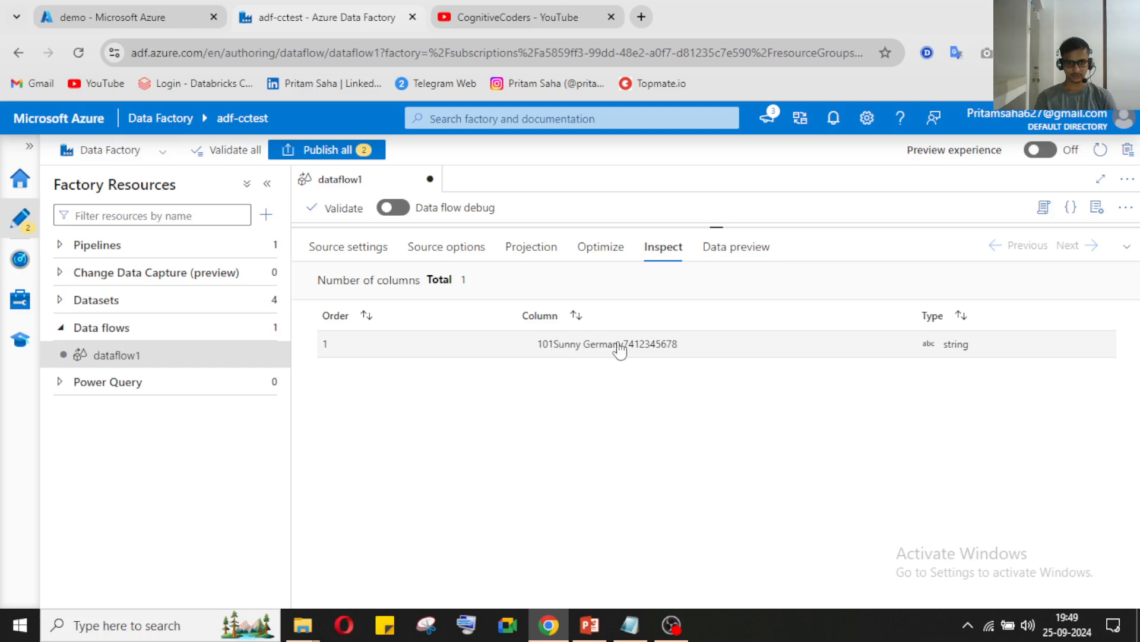
# Compare the raw lines of empdata.txt in Notepad with the column listed when inspecting source1
pyautogui.click(631, 624)
pyautogui.click(1019, 210)
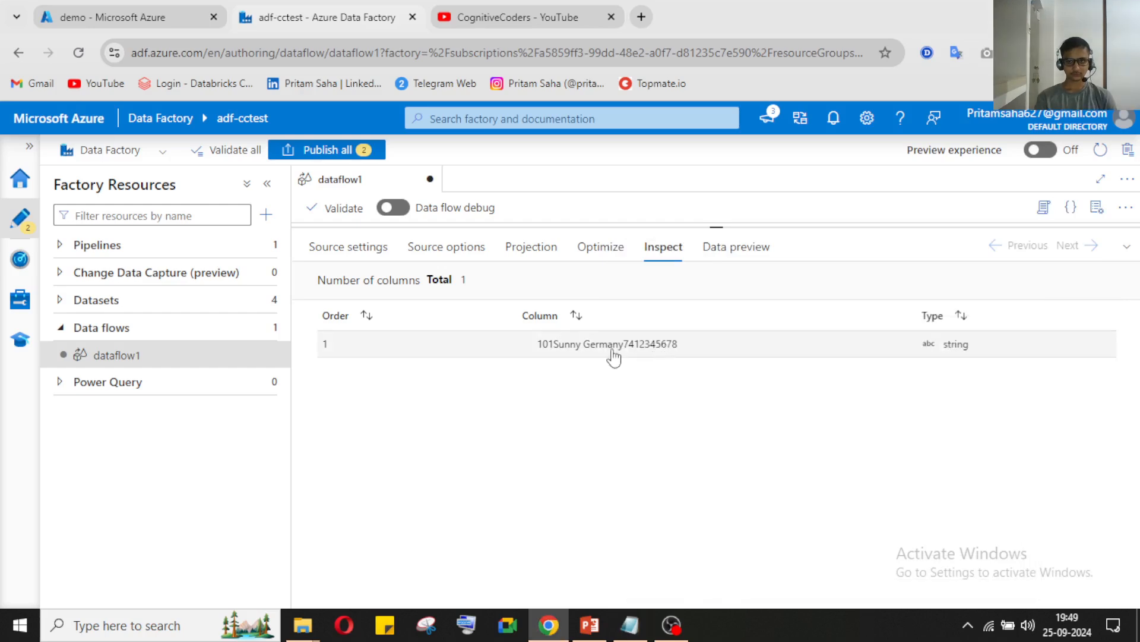
pyautogui.click(637, 639)
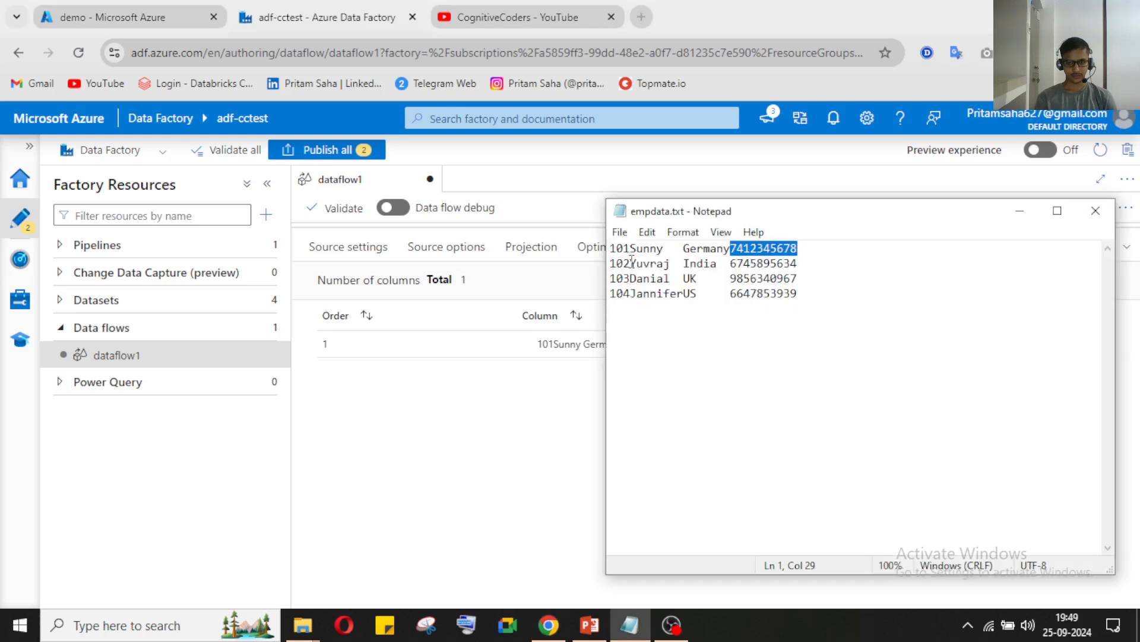
pyautogui.click(1033, 208)
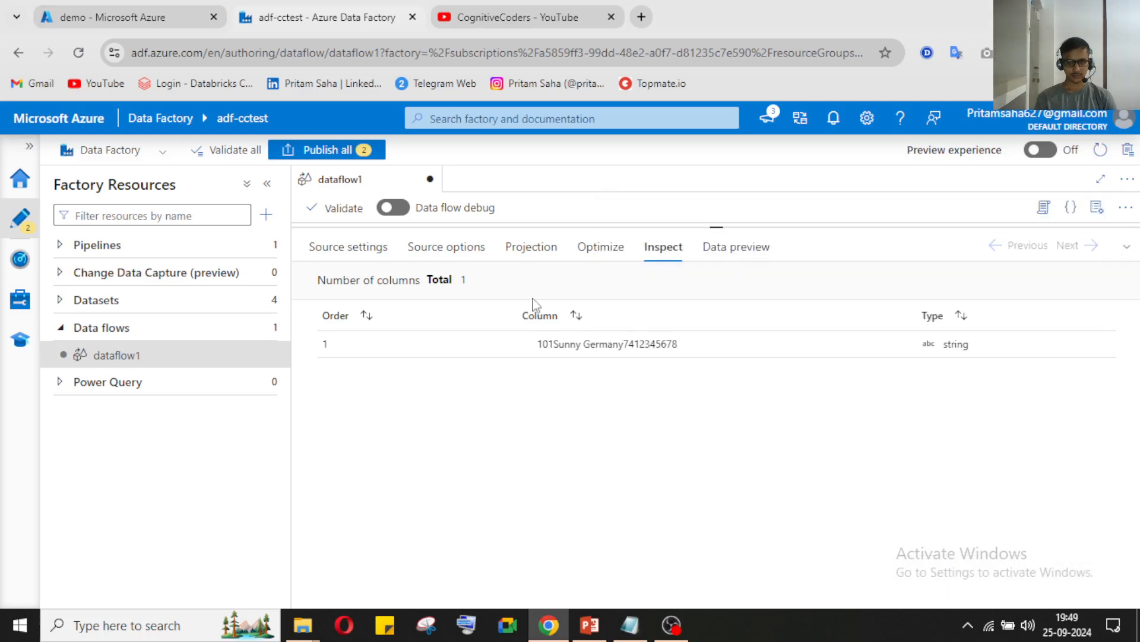
pyautogui.click(630, 625)
pyautogui.click(617, 250)
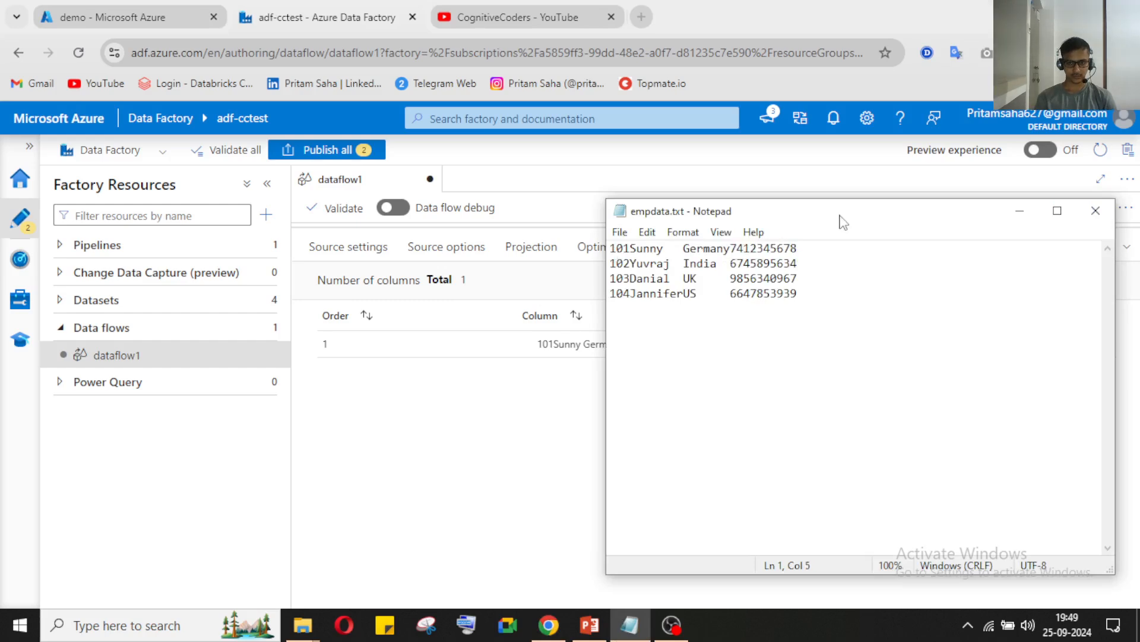
pyautogui.click(1018, 211)
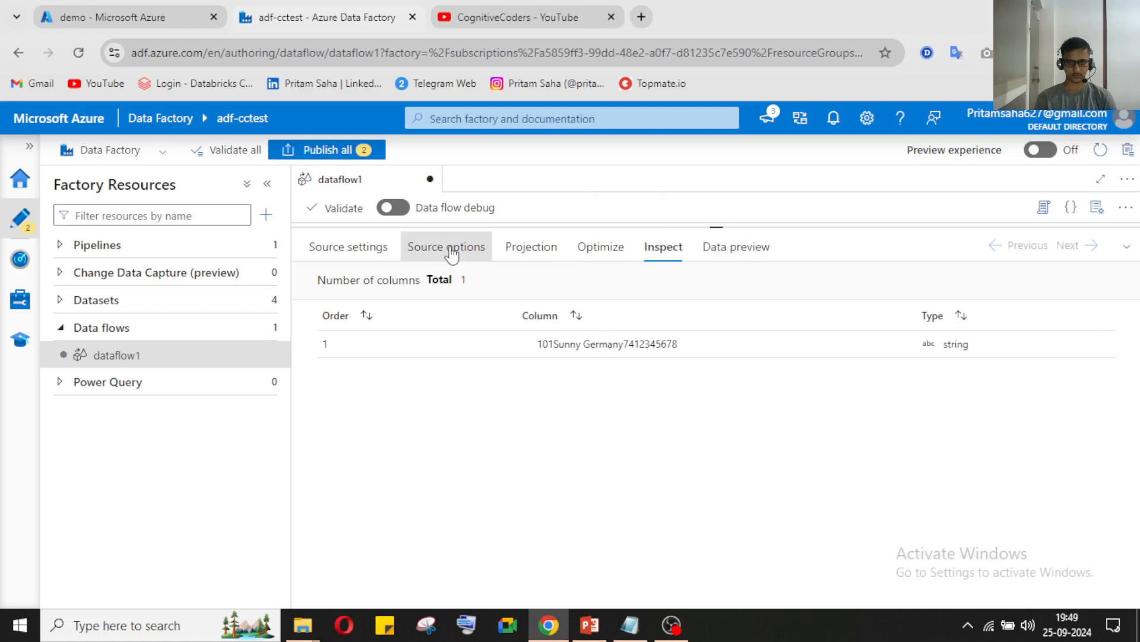
# Review source1's source options, projection and source settings, and view the empdata.txt lines in Notepad again
pyautogui.click(450, 252)
pyautogui.click(553, 249)
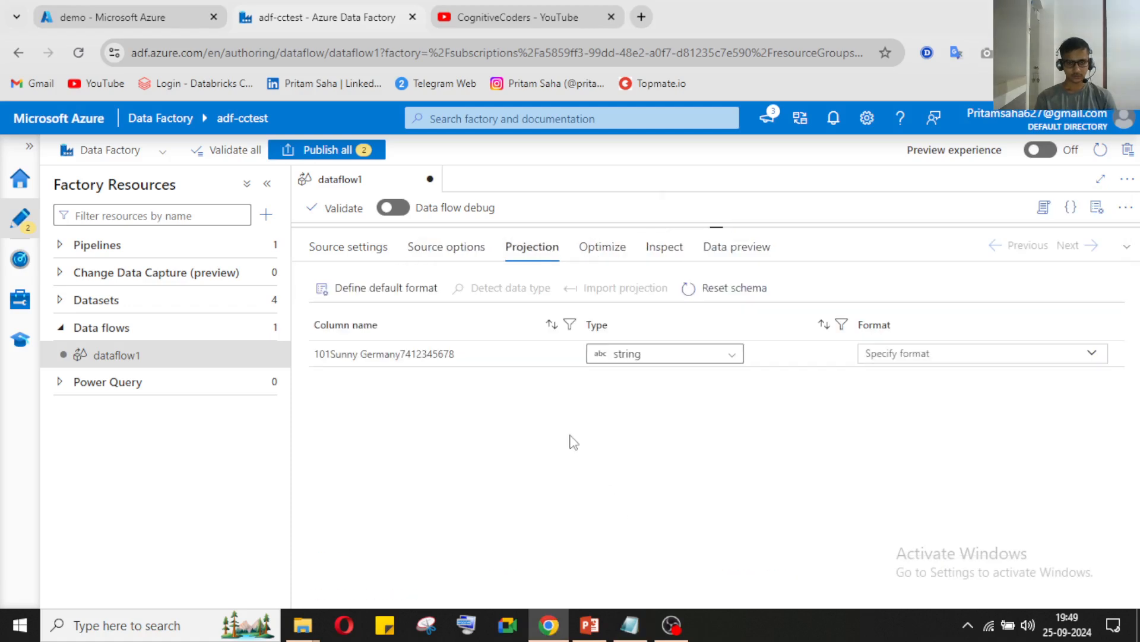
pyautogui.click(373, 248)
pyautogui.click(681, 630)
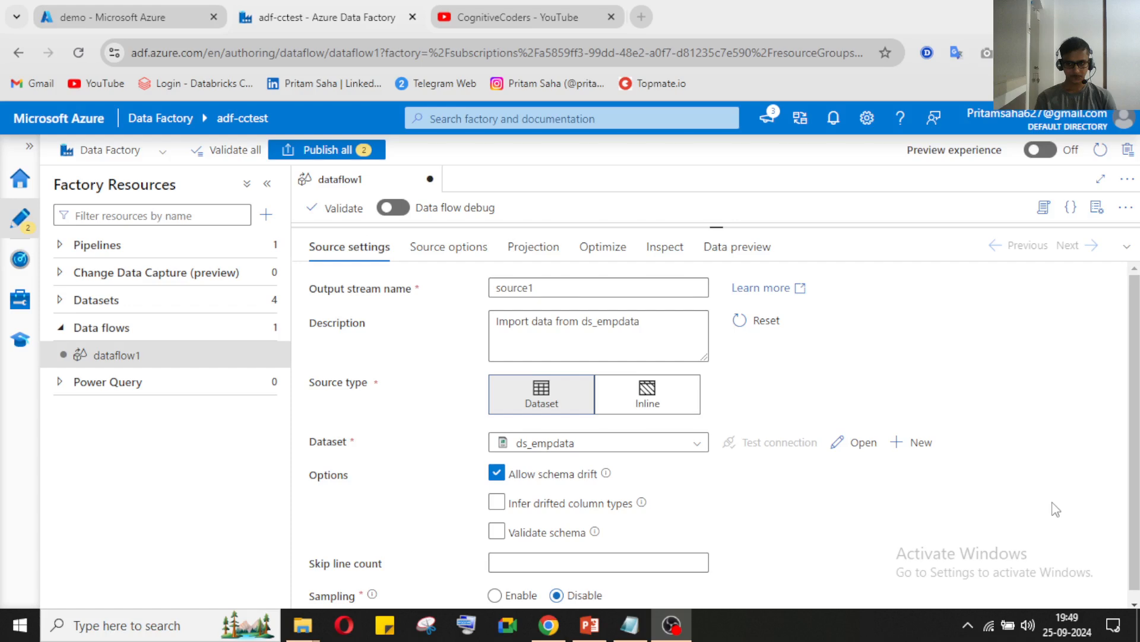
pyautogui.click(675, 630)
pyautogui.click(558, 531)
pyautogui.click(591, 505)
pyautogui.click(630, 625)
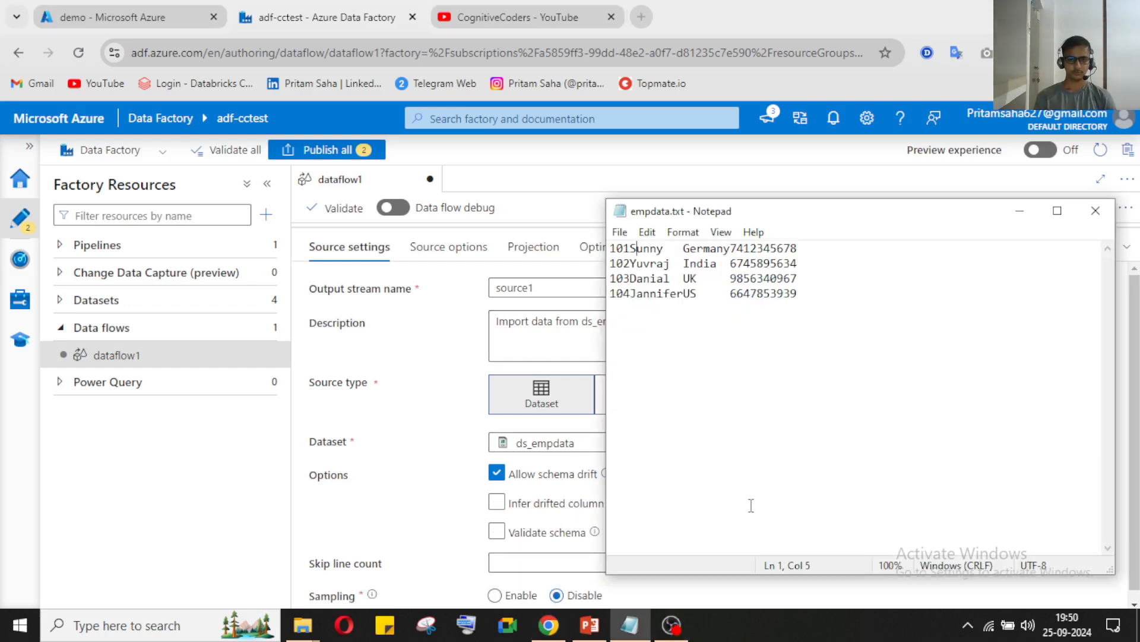
pyautogui.click(629, 633)
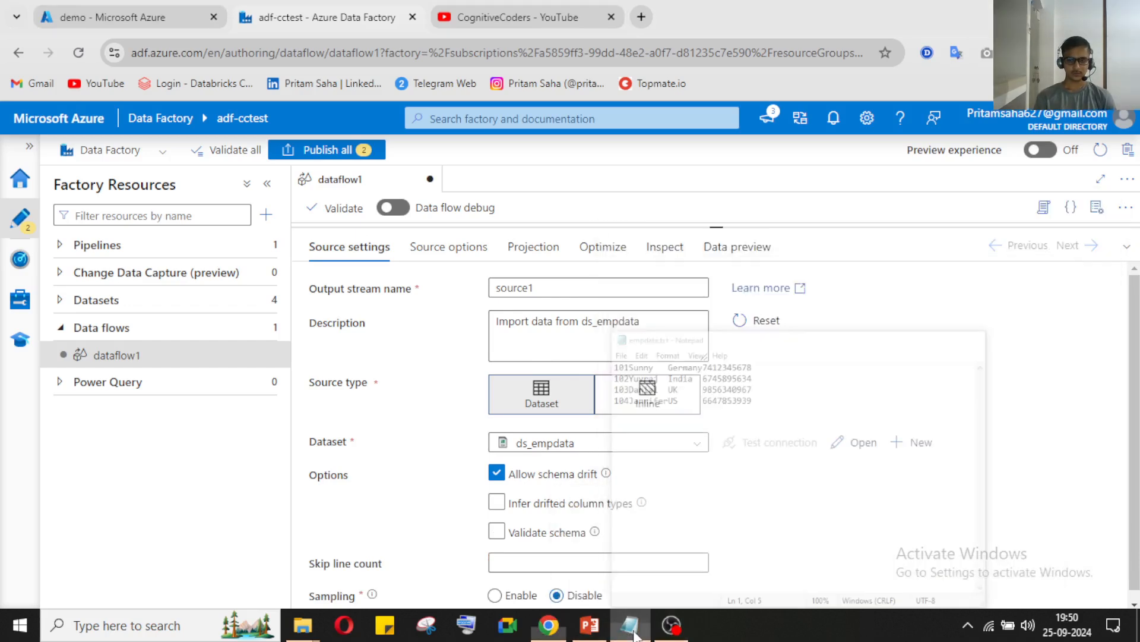
# Add a Derived Column transformation after source1, expand its settings and view its partition options
pyautogui.click(1128, 253)
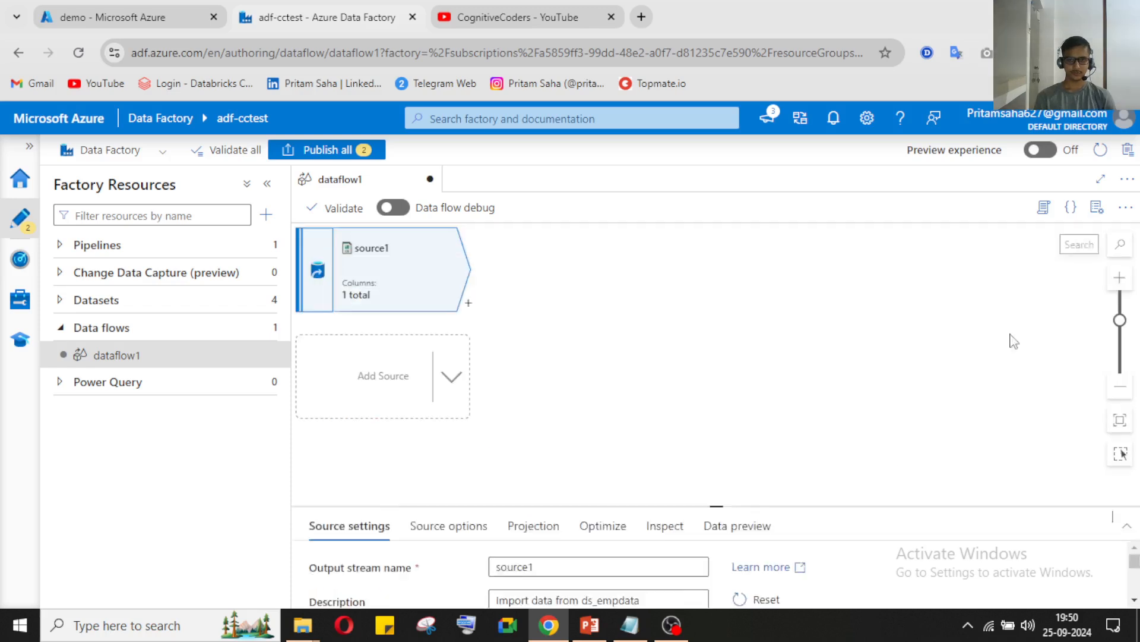
pyautogui.click(468, 304)
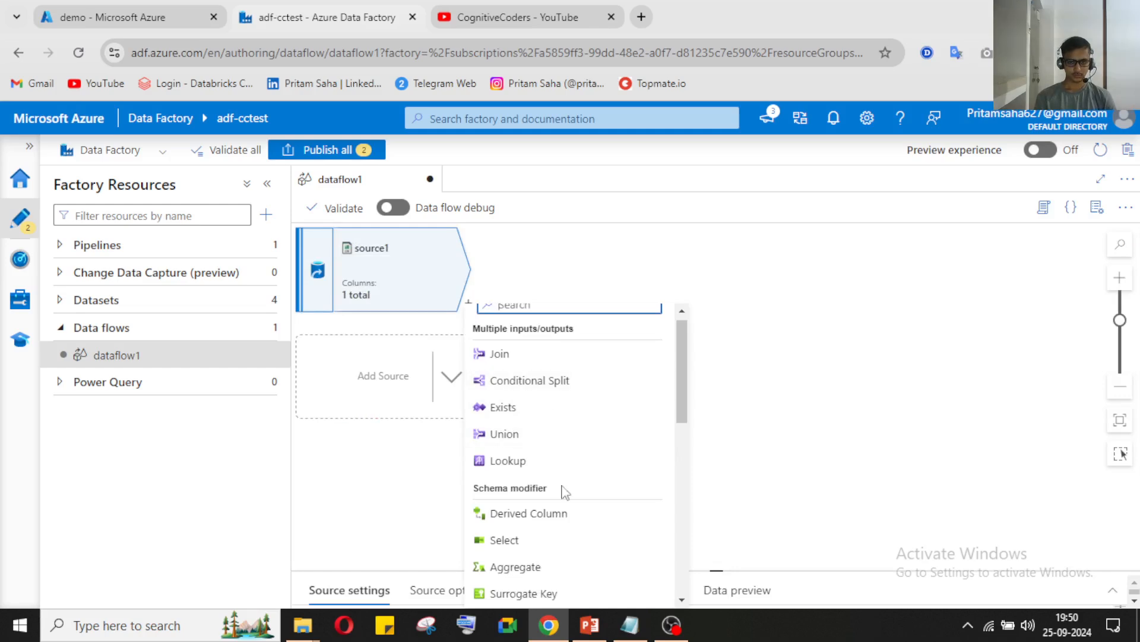
pyautogui.scroll(1, 544, 416)
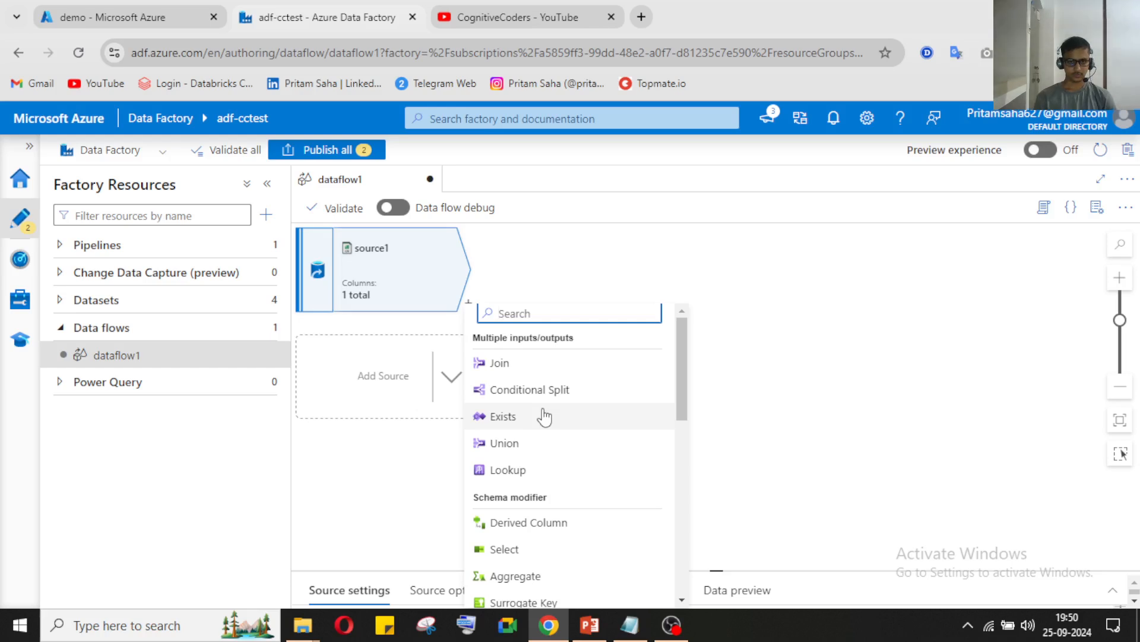
pyautogui.scroll(-2, 544, 416)
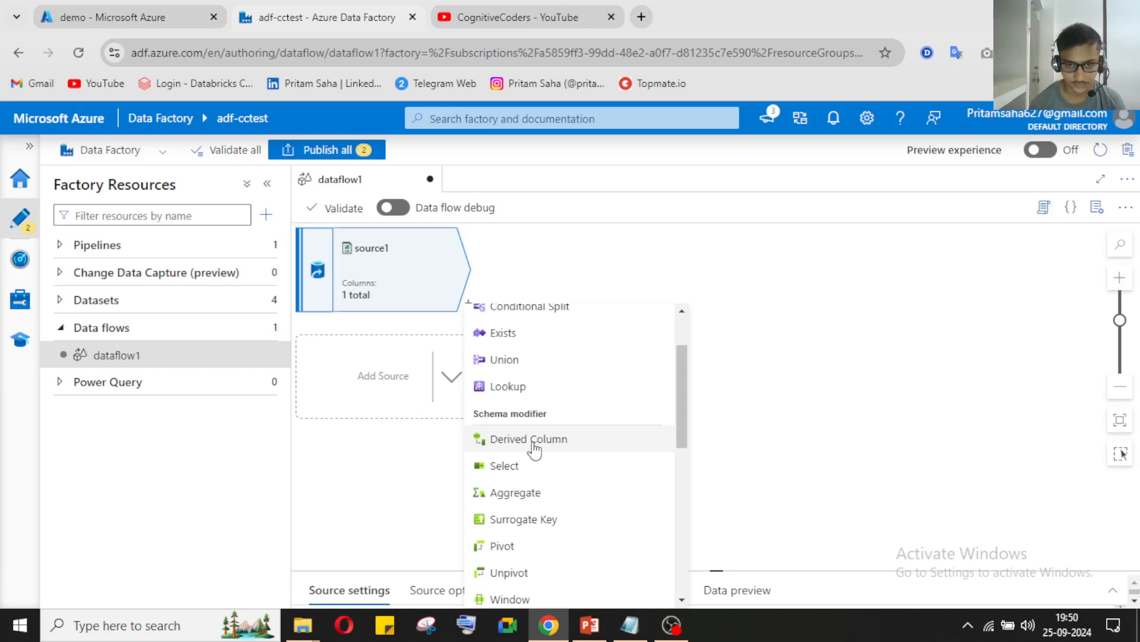
pyautogui.click(574, 446)
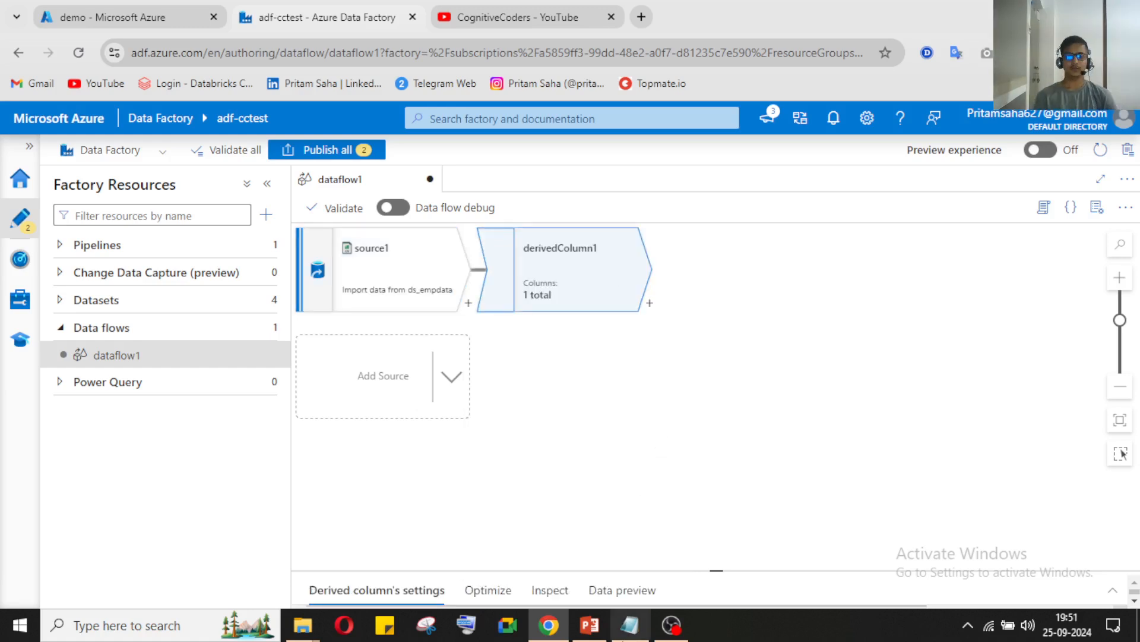
pyautogui.click(1113, 593)
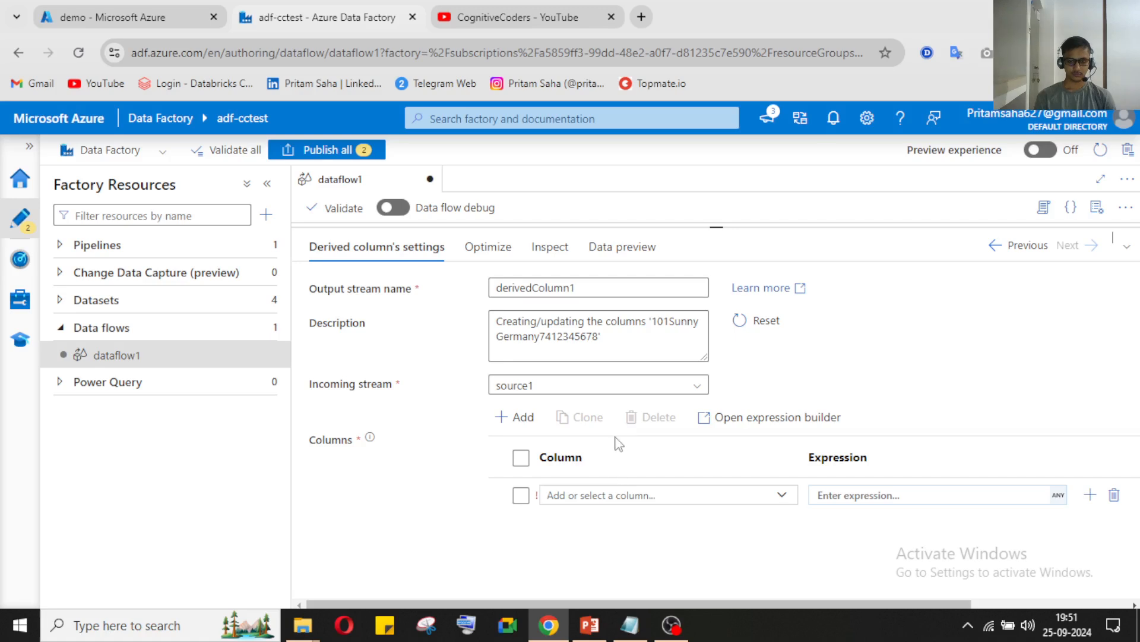
pyautogui.click(489, 247)
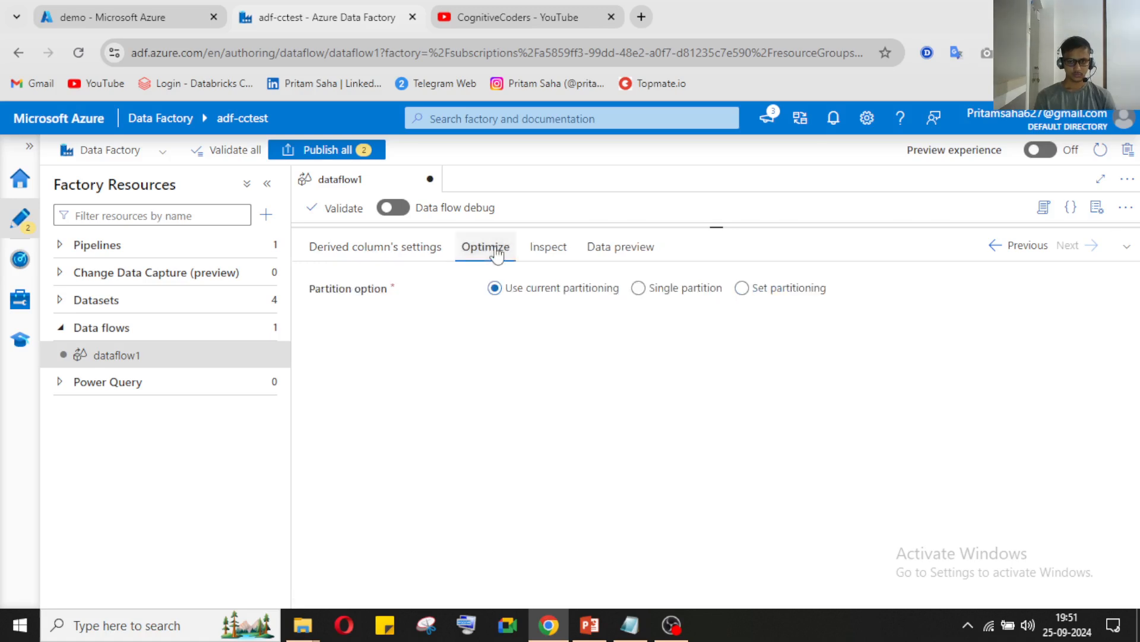
# Review derivedColumn1's inspected columns and data preview, and check the incoming stream in its settings
pyautogui.click(561, 260)
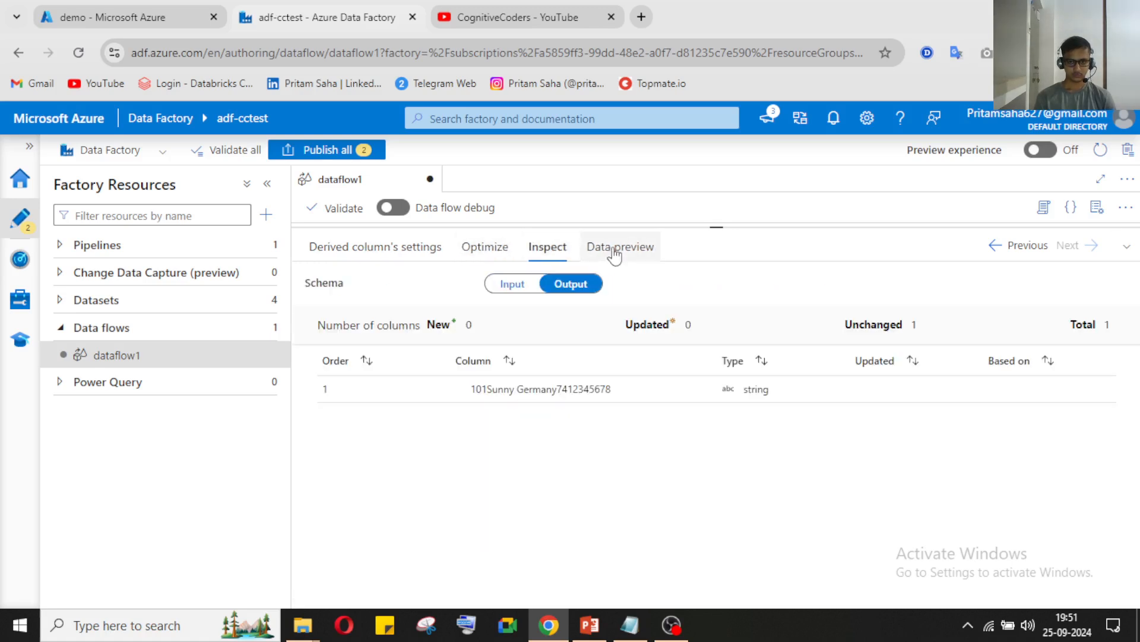
pyautogui.click(615, 250)
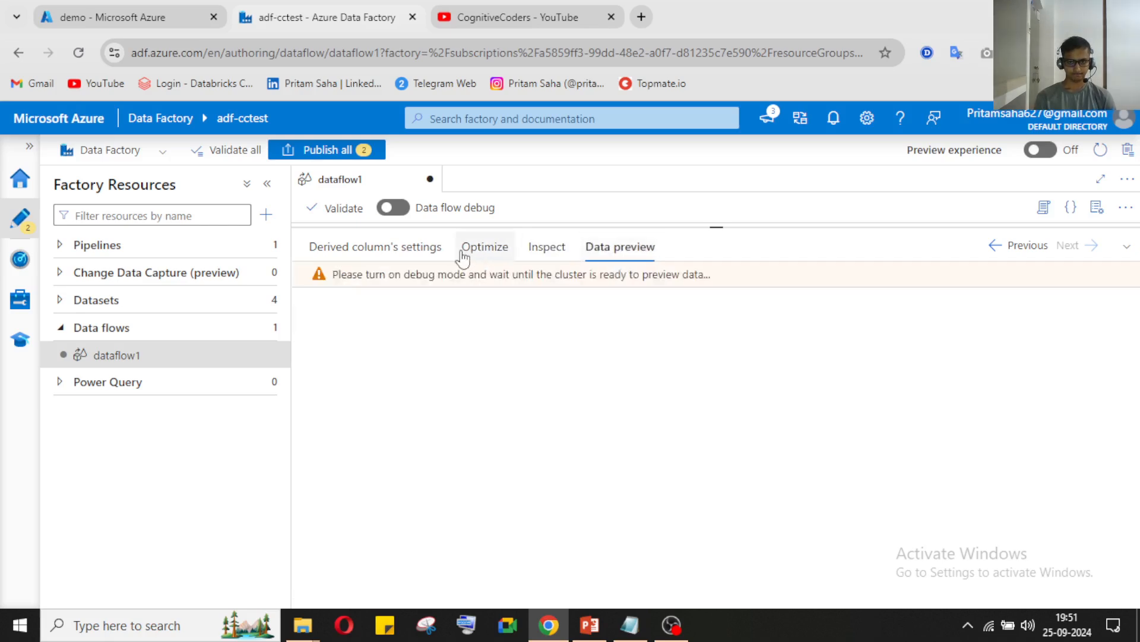
pyautogui.click(398, 248)
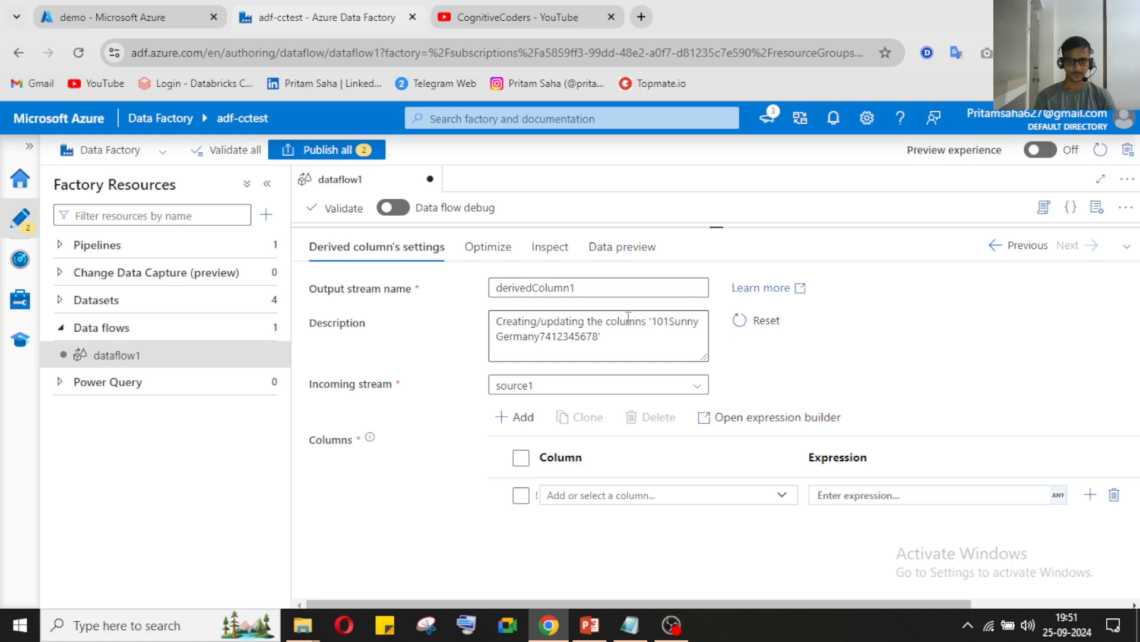
pyautogui.click(681, 389)
pyautogui.click(674, 391)
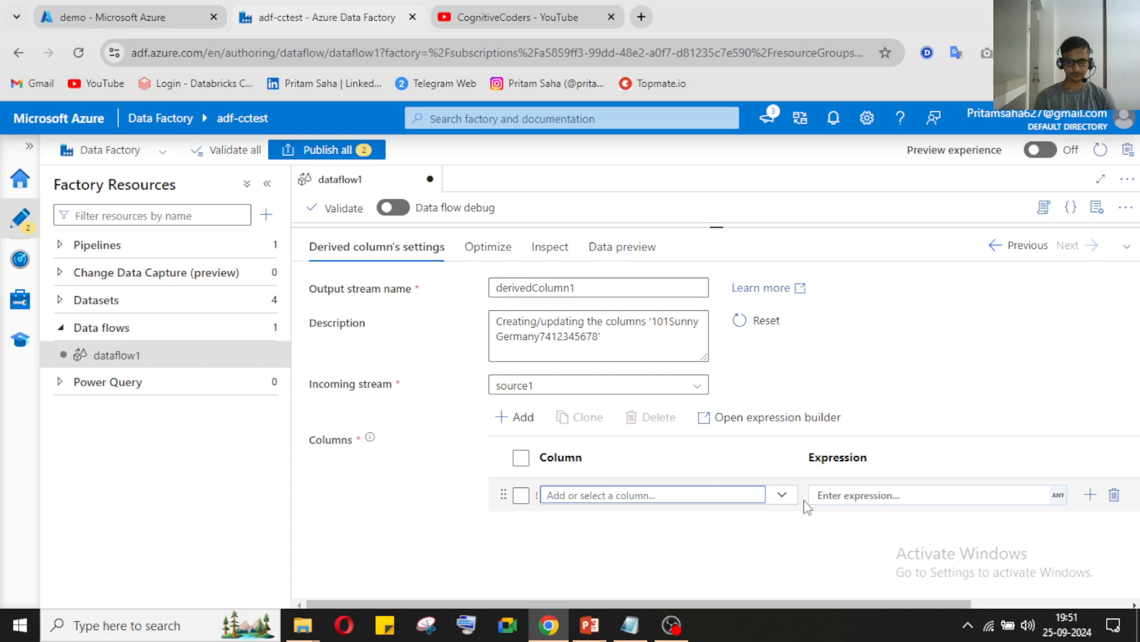
# Name the first derived column EmpId in derivedColumn1's settings
pyautogui.click(782, 496)
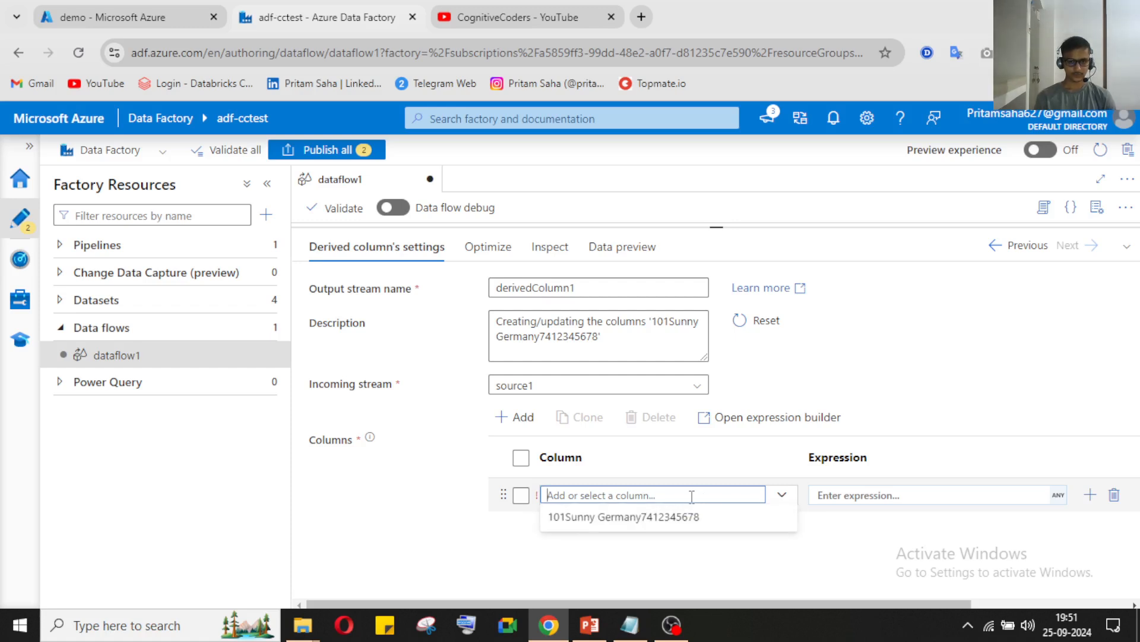
pyautogui.write('Emp')
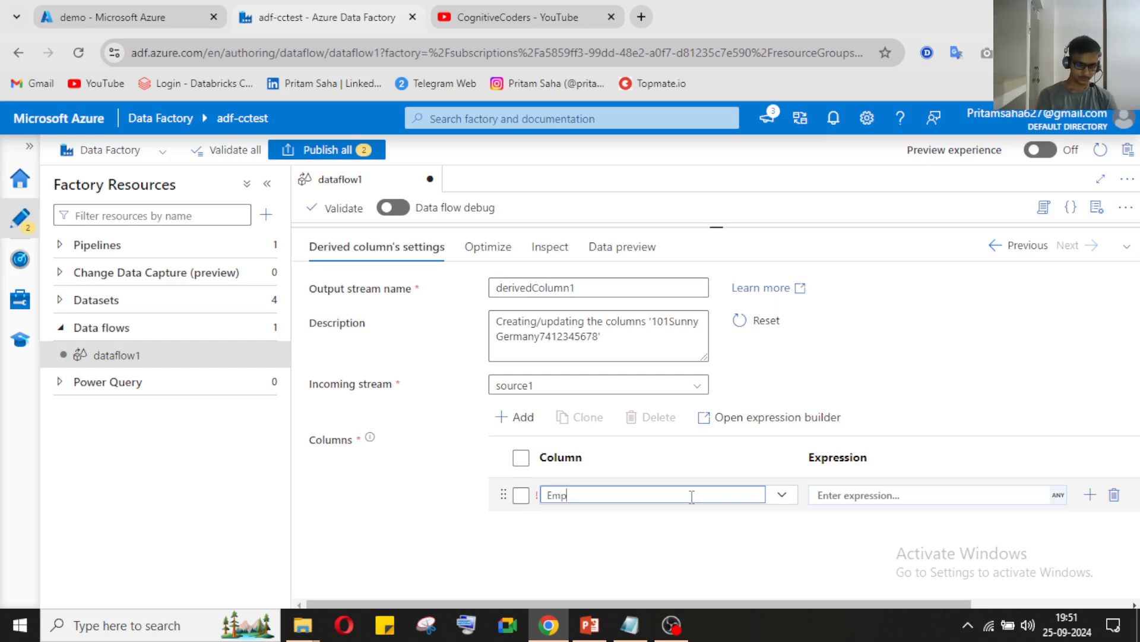
pyautogui.write('l')
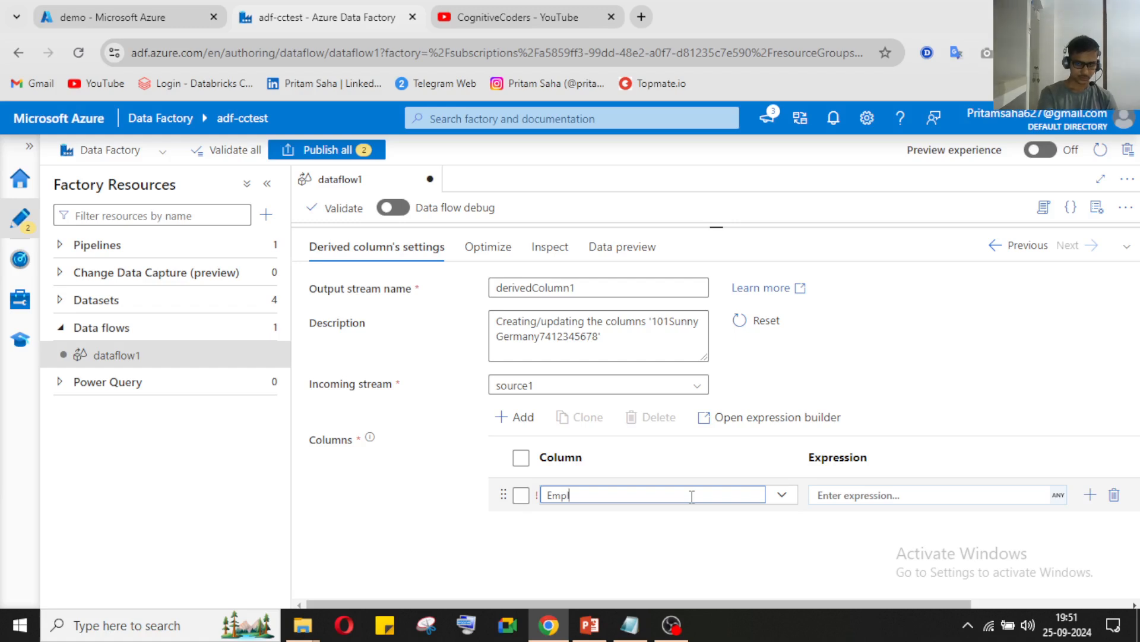
pyautogui.write('d')
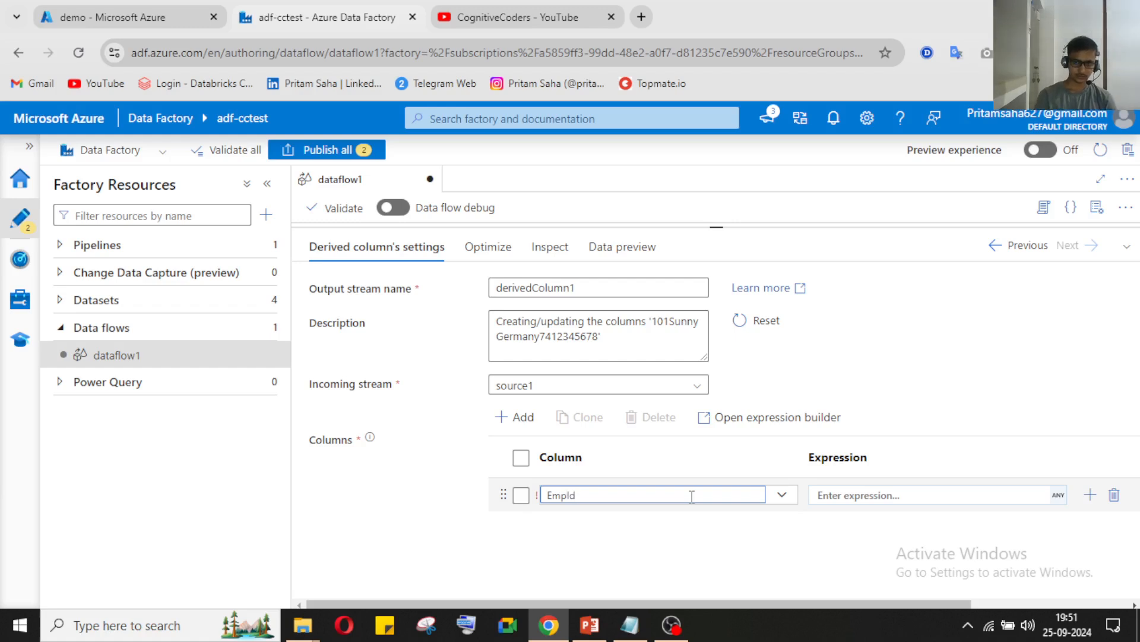
# Open the expression builder for EmpId and insert the substring function as its expression
pyautogui.click(846, 496)
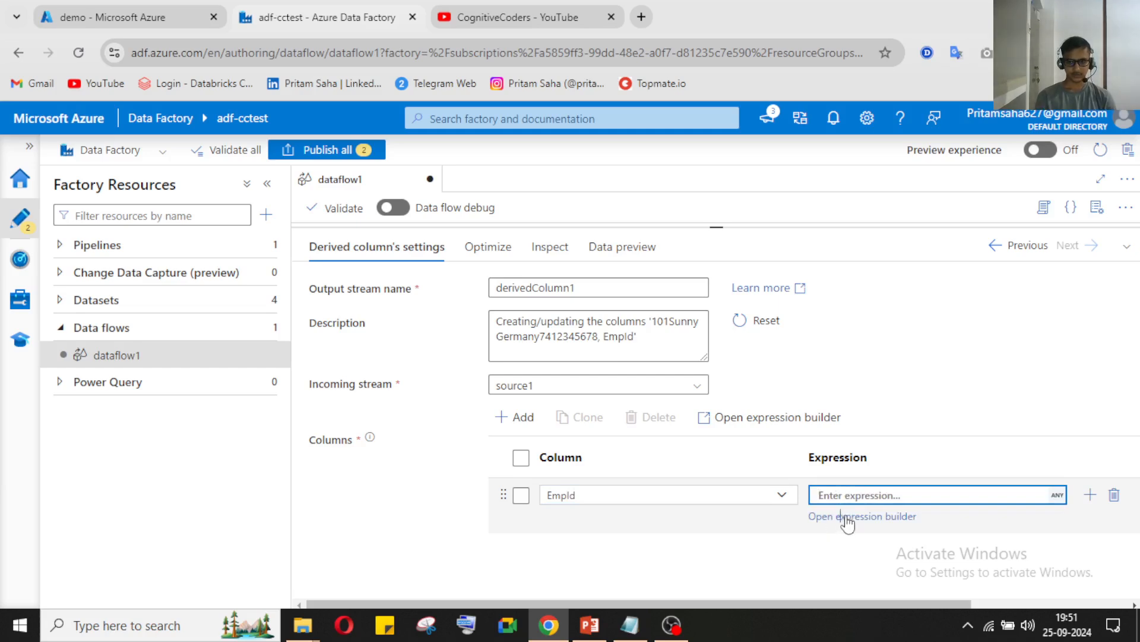
pyautogui.click(848, 517)
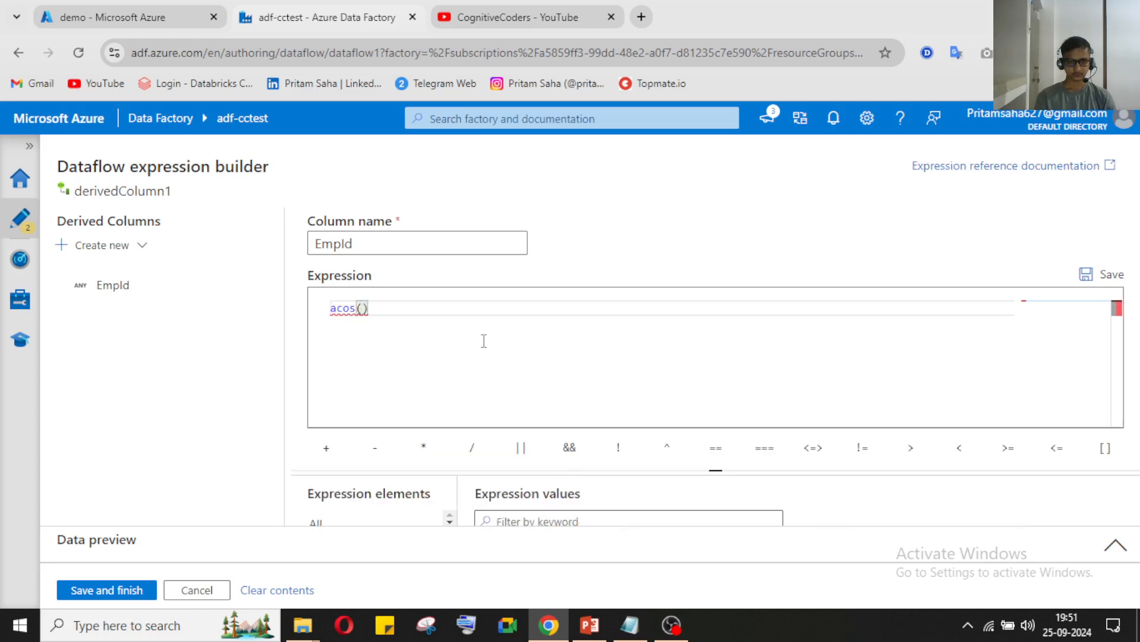
pyautogui.press('BackSpace')
pyautogui.press('BackSpace')
pyautogui.press('BackSpace')
pyautogui.write('sub')
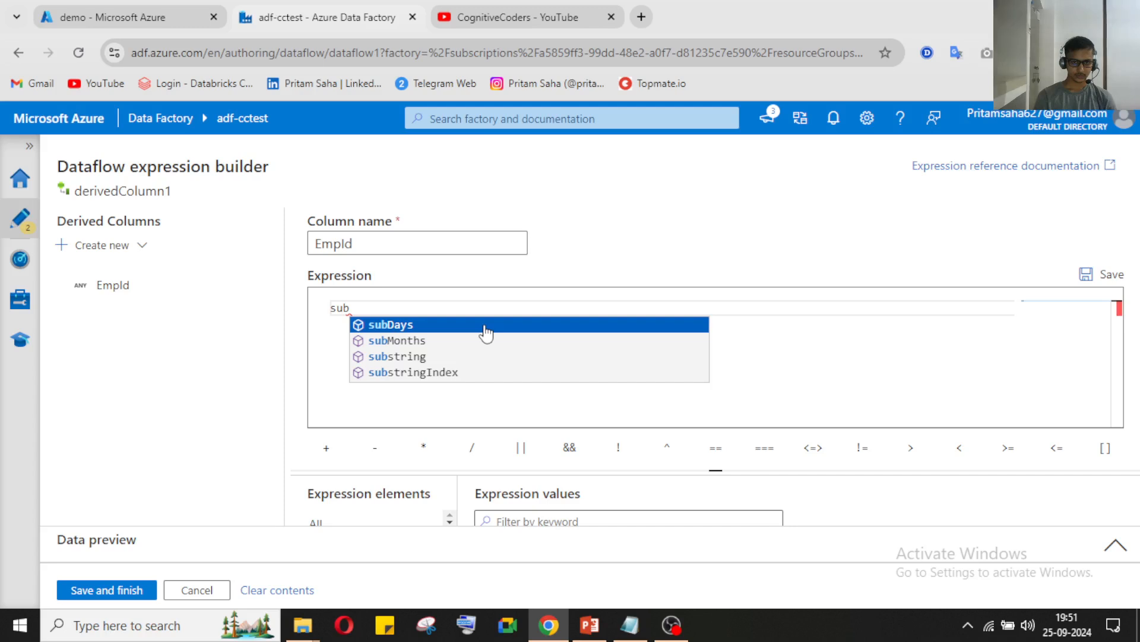
pyautogui.click(461, 356)
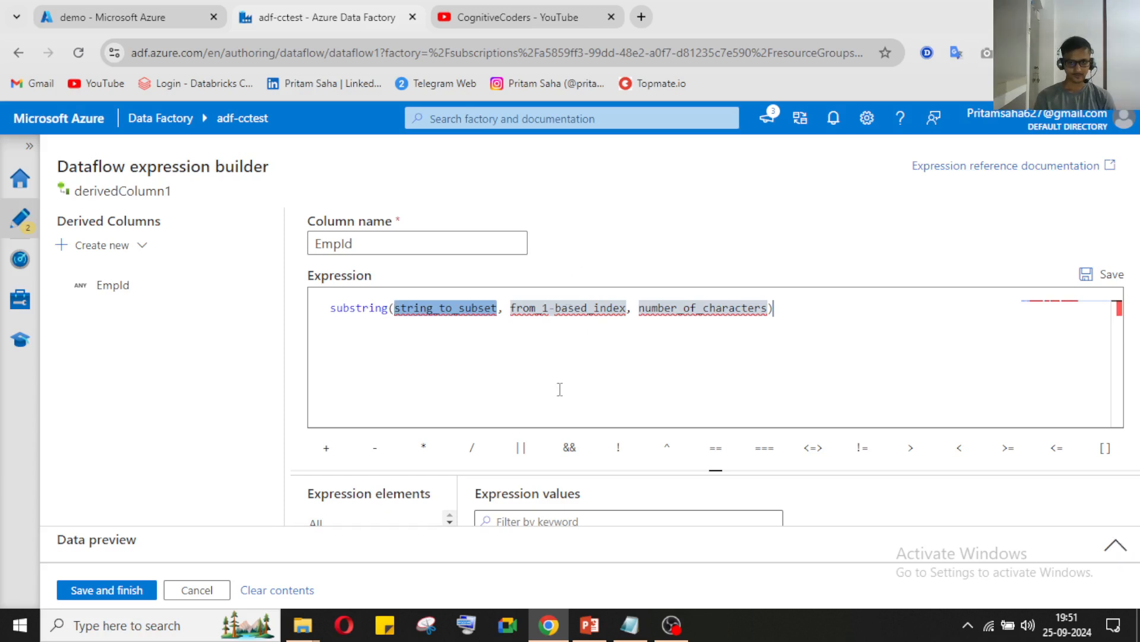
# Browse the available expression elements in the expression builder for EmpId
pyautogui.moveTo(710, 470); pyautogui.dragTo(699, 424)
pyautogui.scroll(-2, 392, 498)
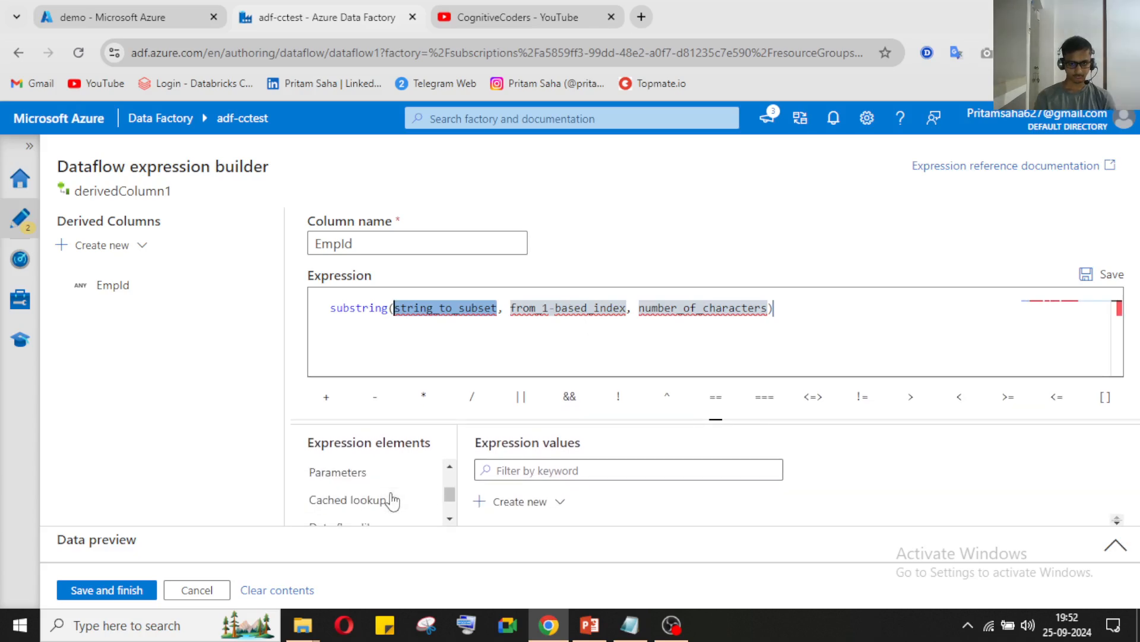
pyautogui.click(671, 625)
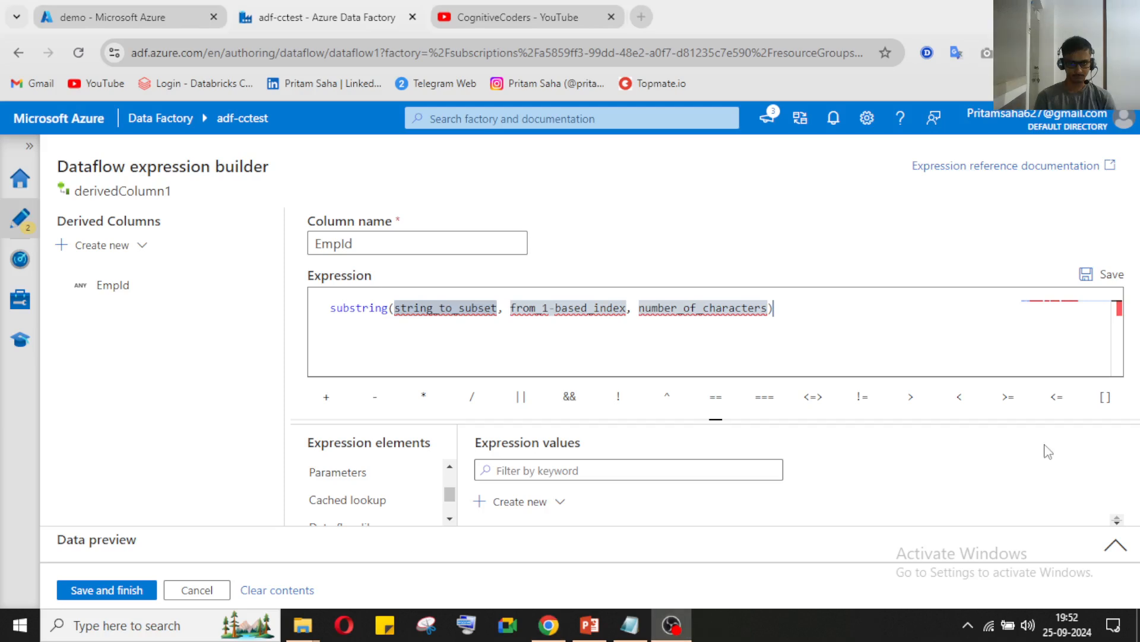
pyautogui.click(675, 624)
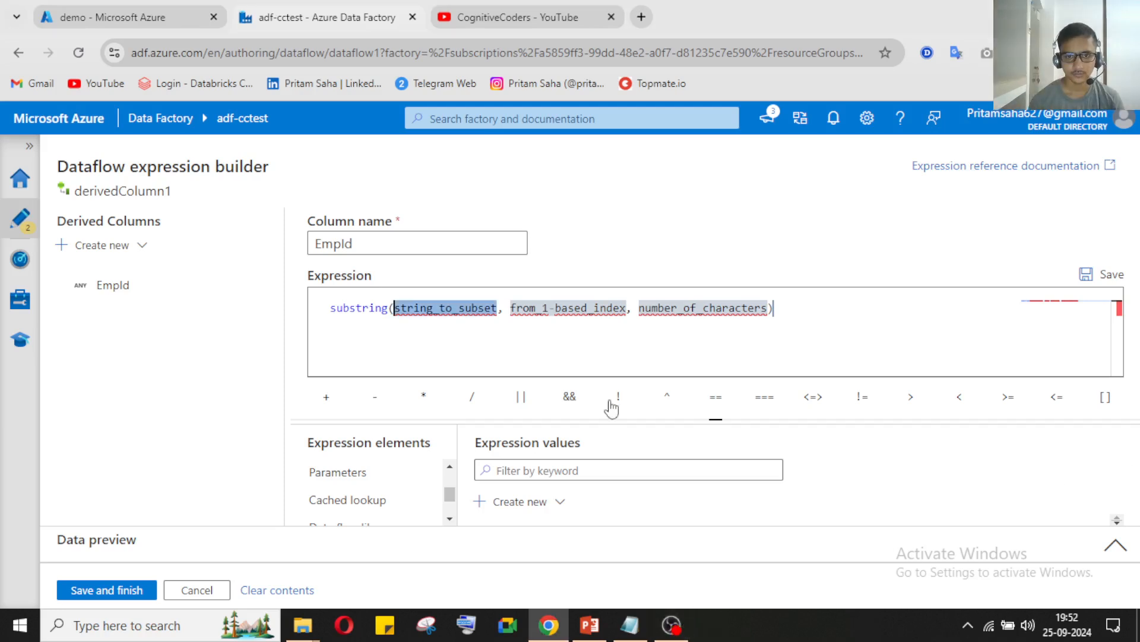
pyautogui.scroll(-1, 369, 484)
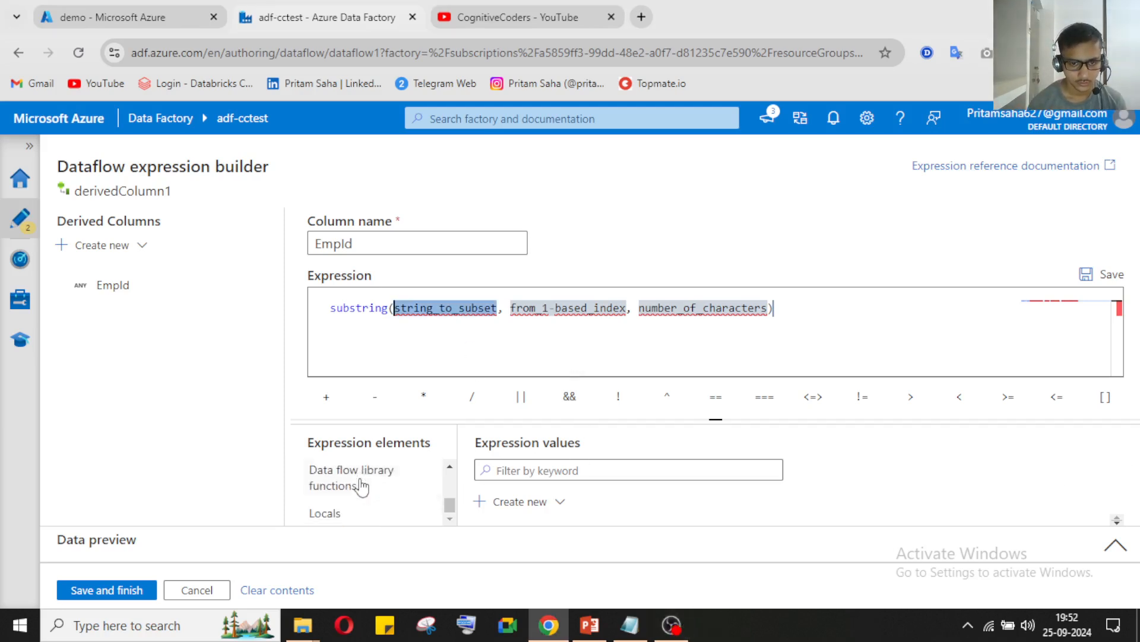
pyautogui.scroll(3, 367, 490)
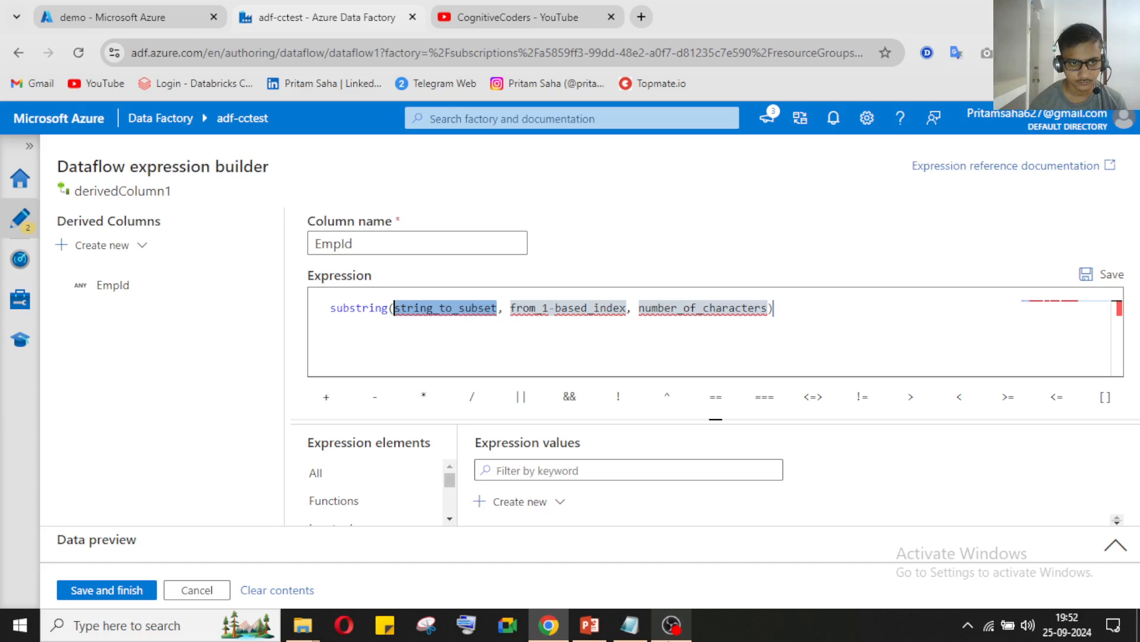
pyautogui.click(676, 637)
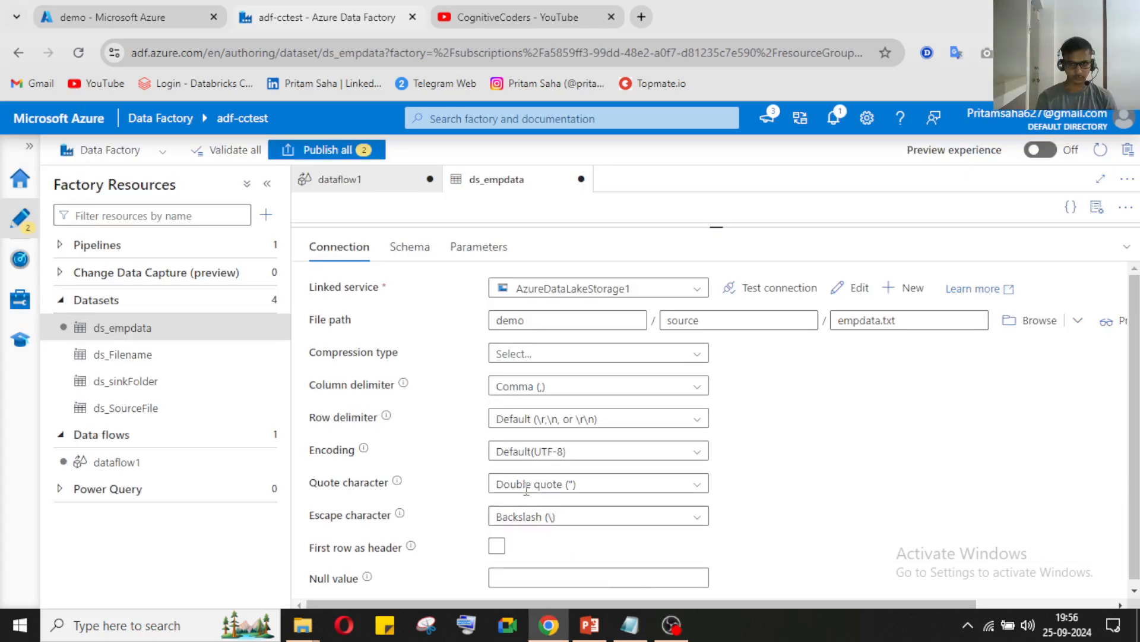
# Review the First row as header setting of ds_empdata, and view dataflow1's canvas and source options
pyautogui.scroll(-1, 606, 523)
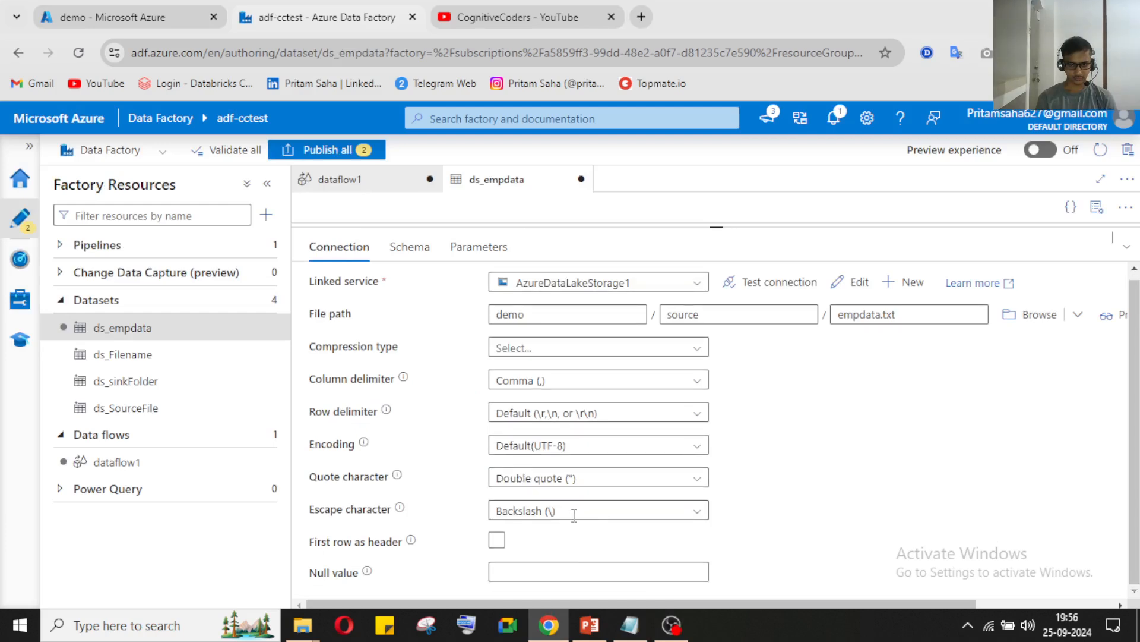
pyautogui.click(497, 540)
pyautogui.click(351, 180)
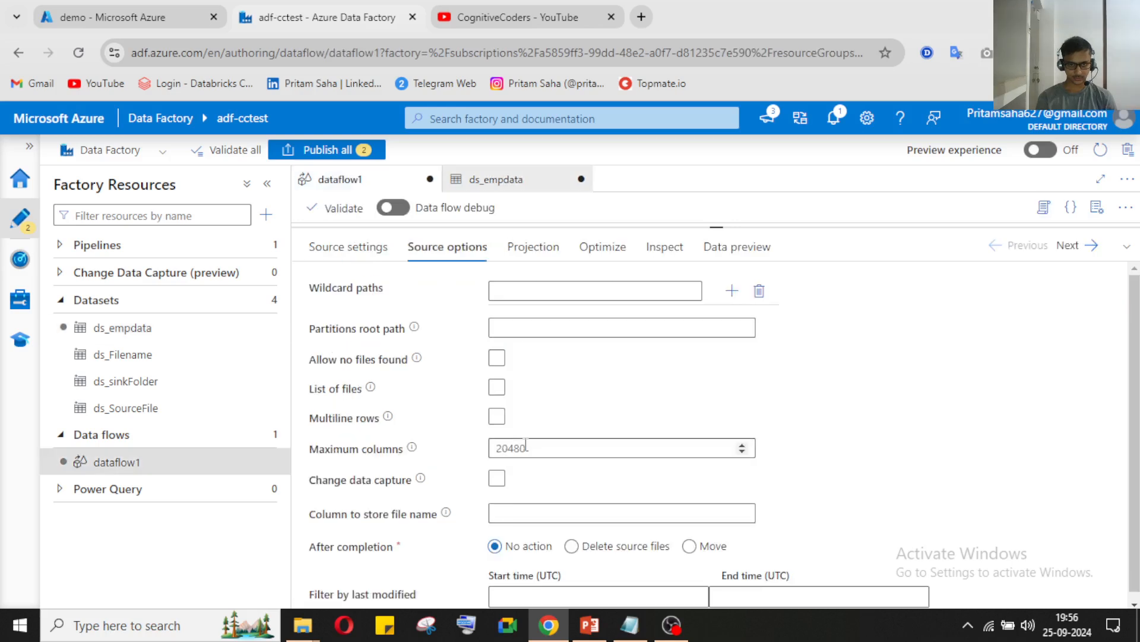
pyautogui.click(1126, 246)
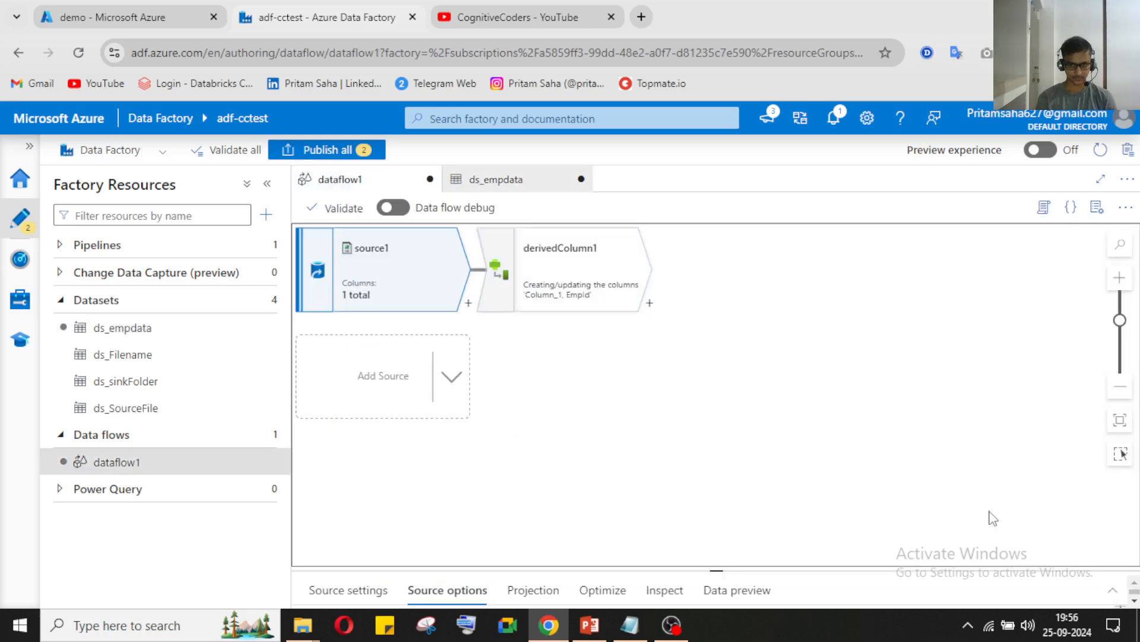
pyautogui.click(1113, 590)
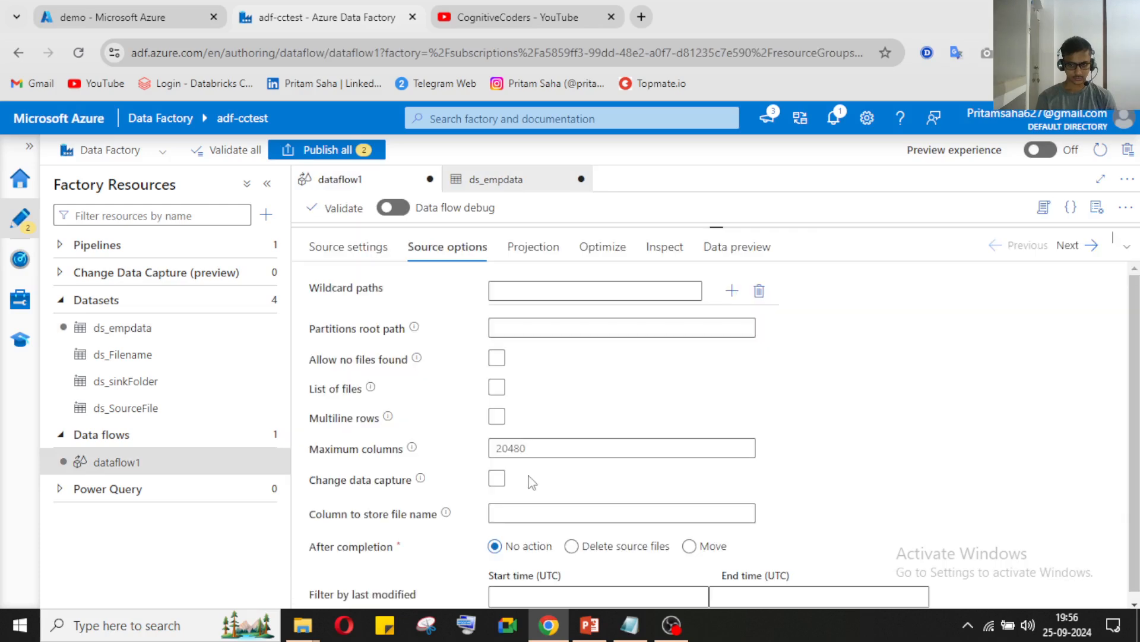
# Toggle First row as header in ds_empdata, leave it unchecked, and check the first line of empdata.txt in Notepad
pyautogui.click(493, 178)
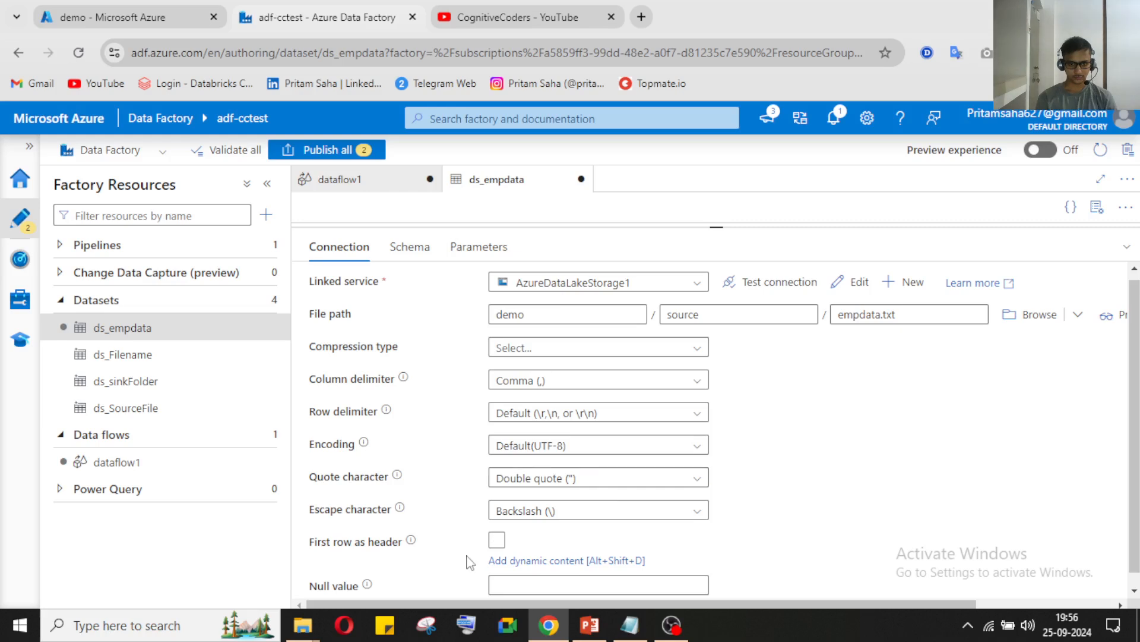
pyautogui.click(498, 540)
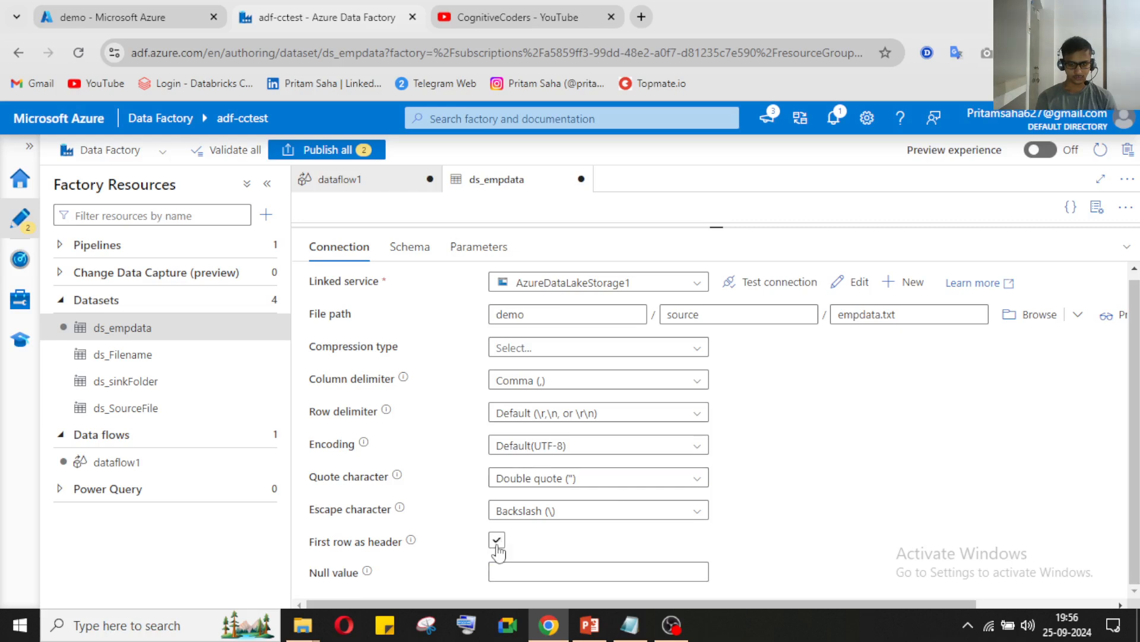
pyautogui.click(627, 633)
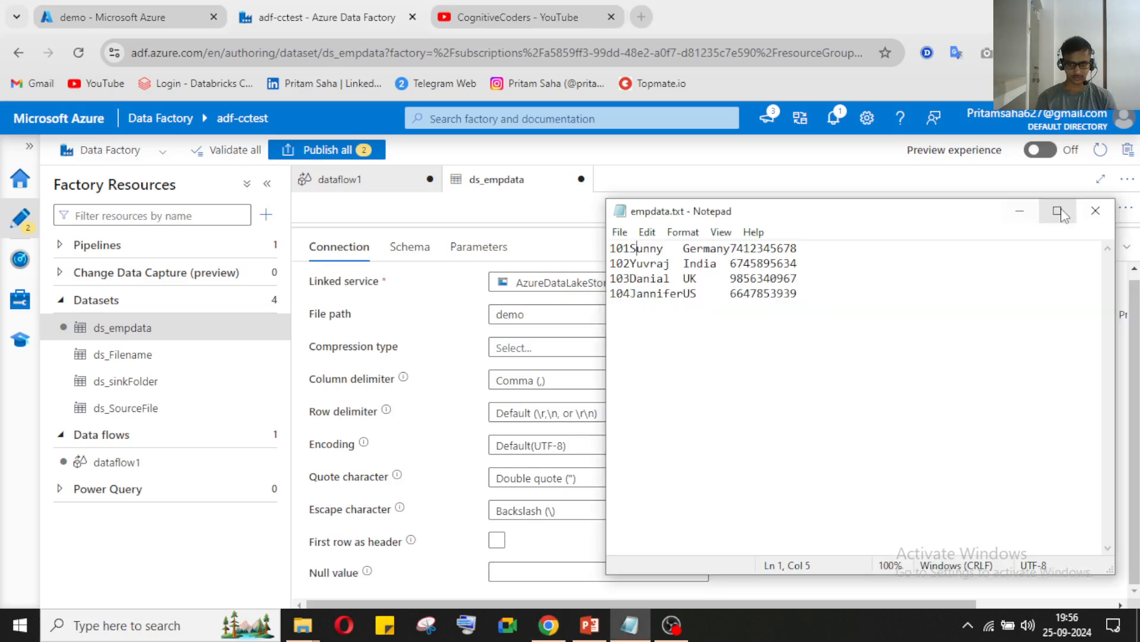
pyautogui.click(187, 309)
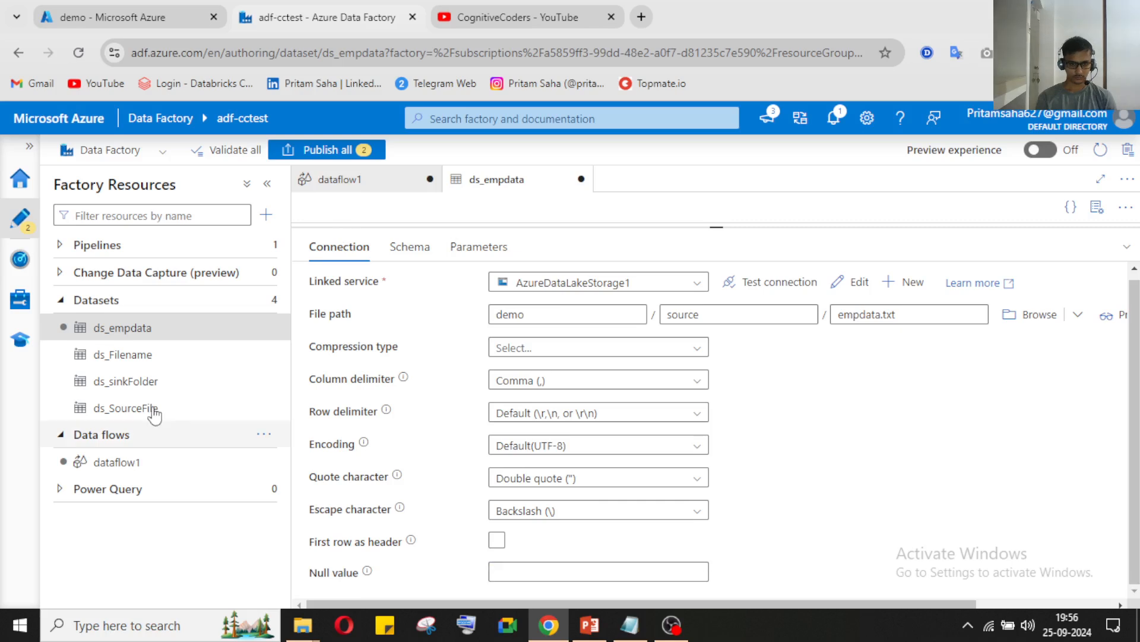
# Give derivedColumn1's EmpId column a substring expression with Column_1 as the string argument in the expression builder
pyautogui.click(367, 181)
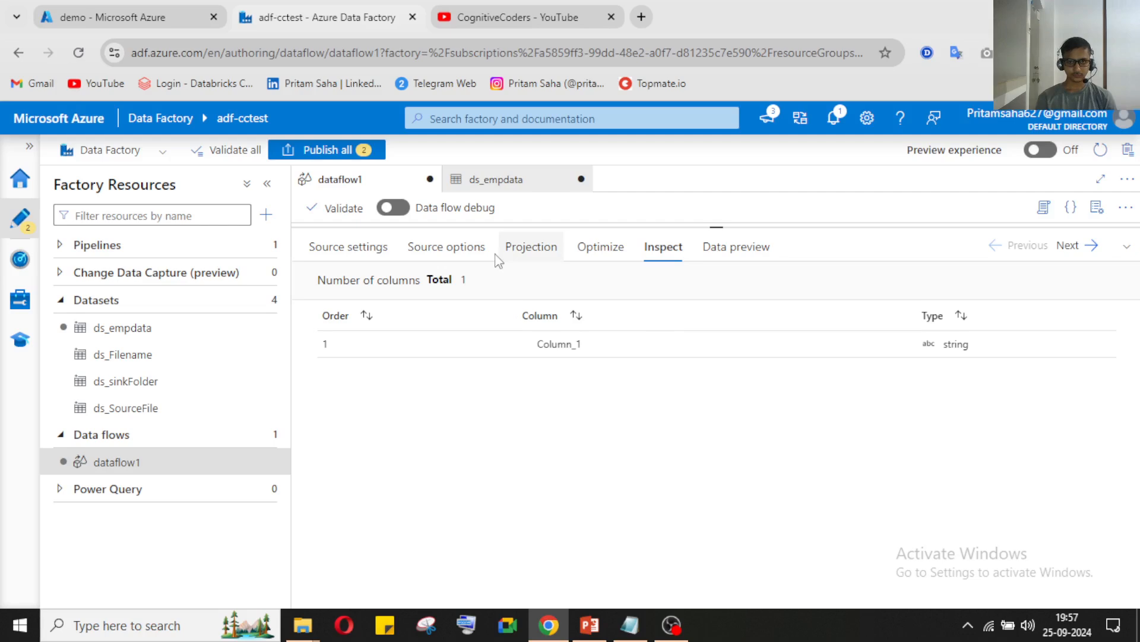
pyautogui.click(1078, 246)
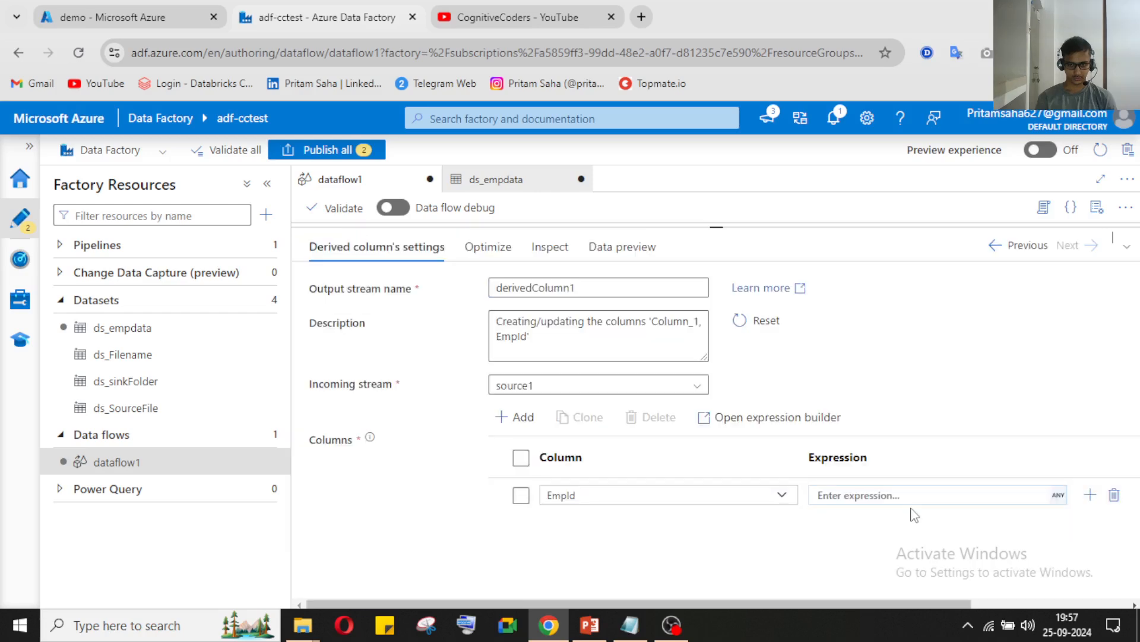
pyautogui.click(912, 500)
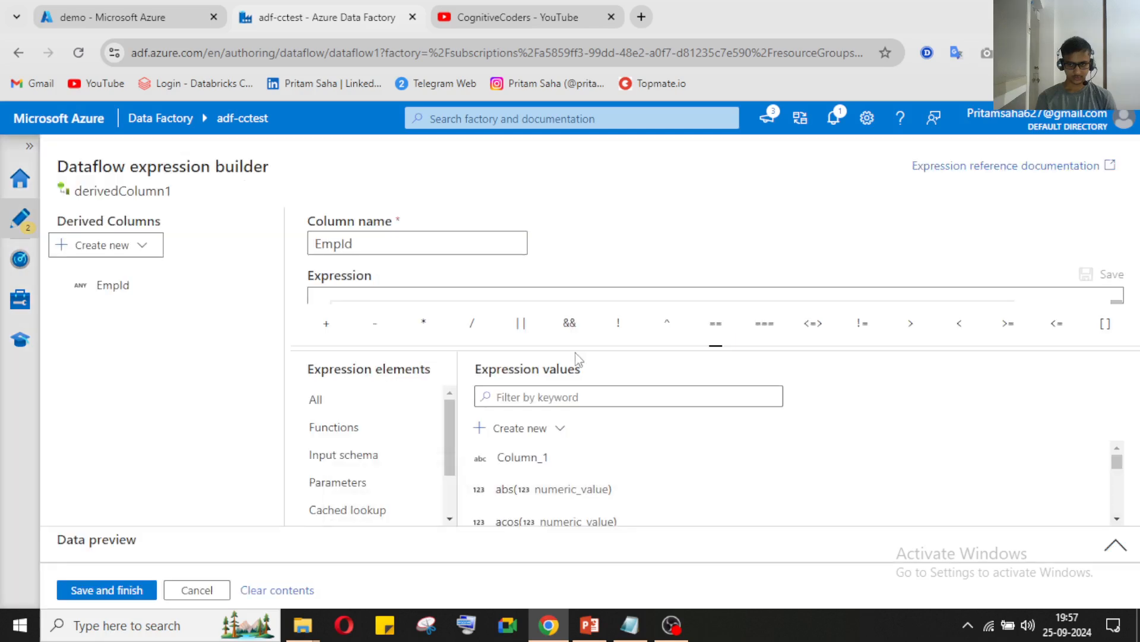
pyautogui.click(564, 289)
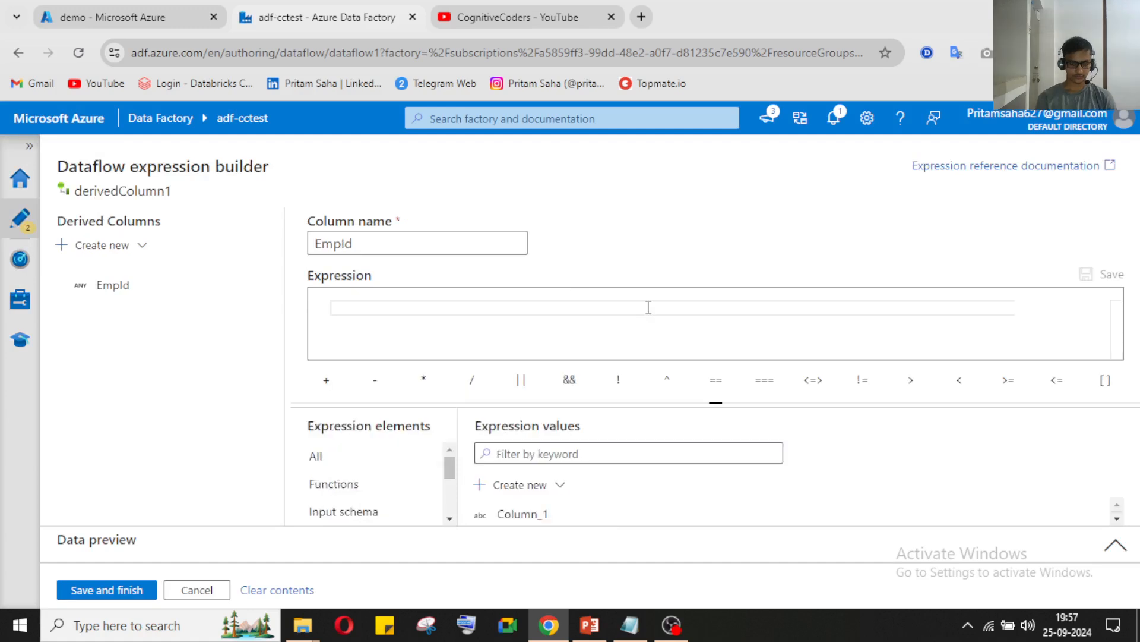
pyautogui.write('sub')
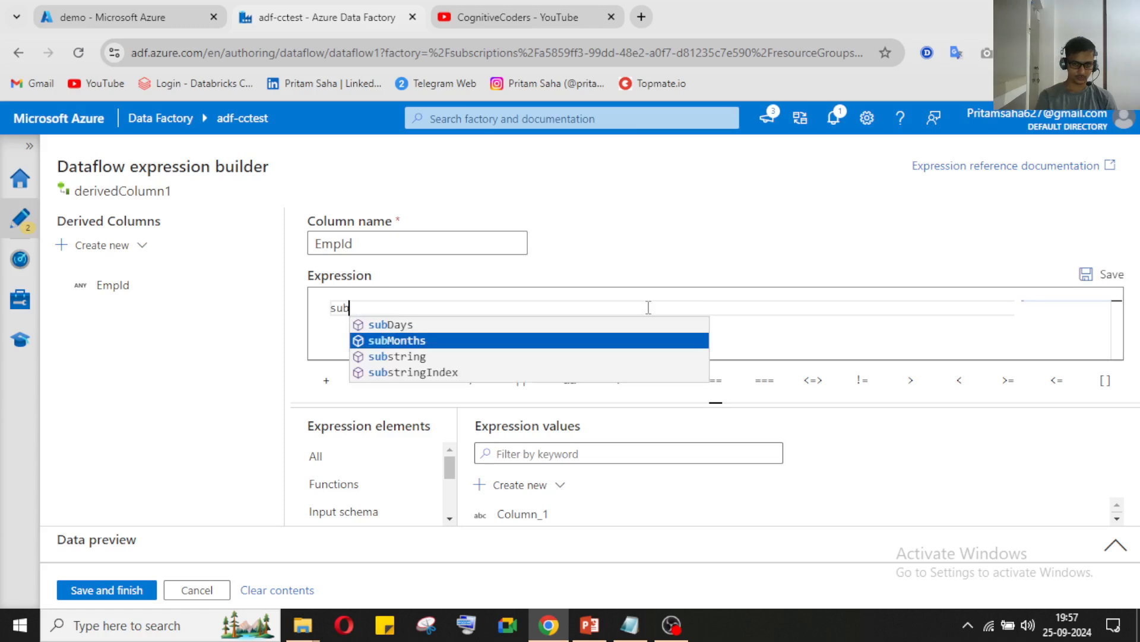
pyautogui.press('Down')
pyautogui.press('Return')
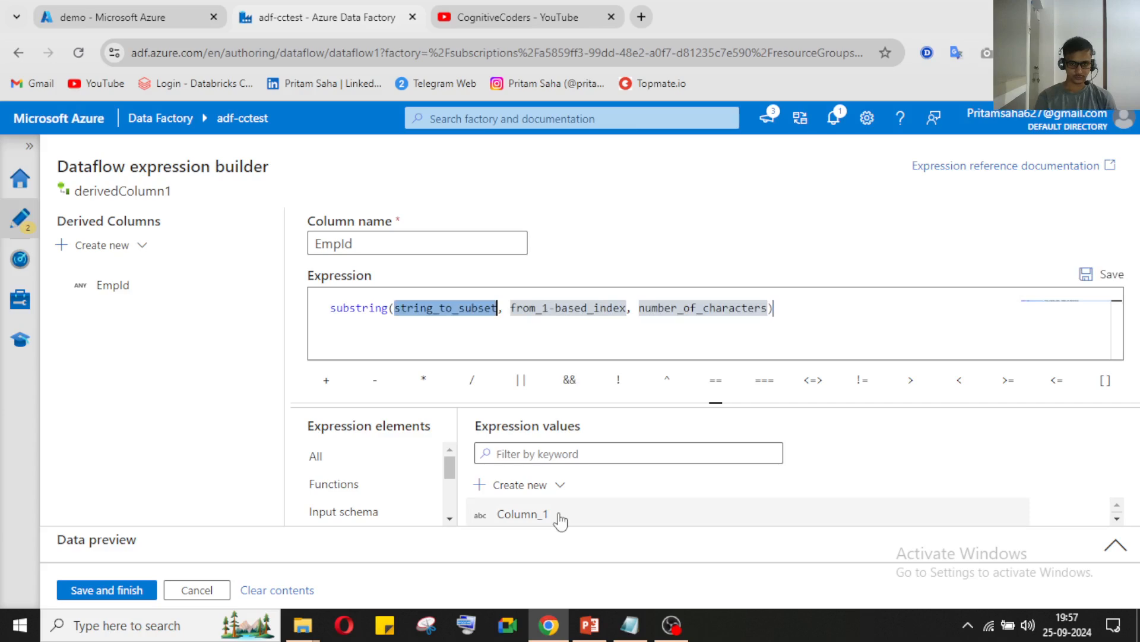
pyautogui.click(522, 514)
# Complete the EmpId expression as substring(Column_1, 0, 3), checking the ID's width in empdata.txt, and save it
pyautogui.hotkey('alt', 'Tab')
pyautogui.moveTo(610, 248); pyautogui.dragTo(630, 249)
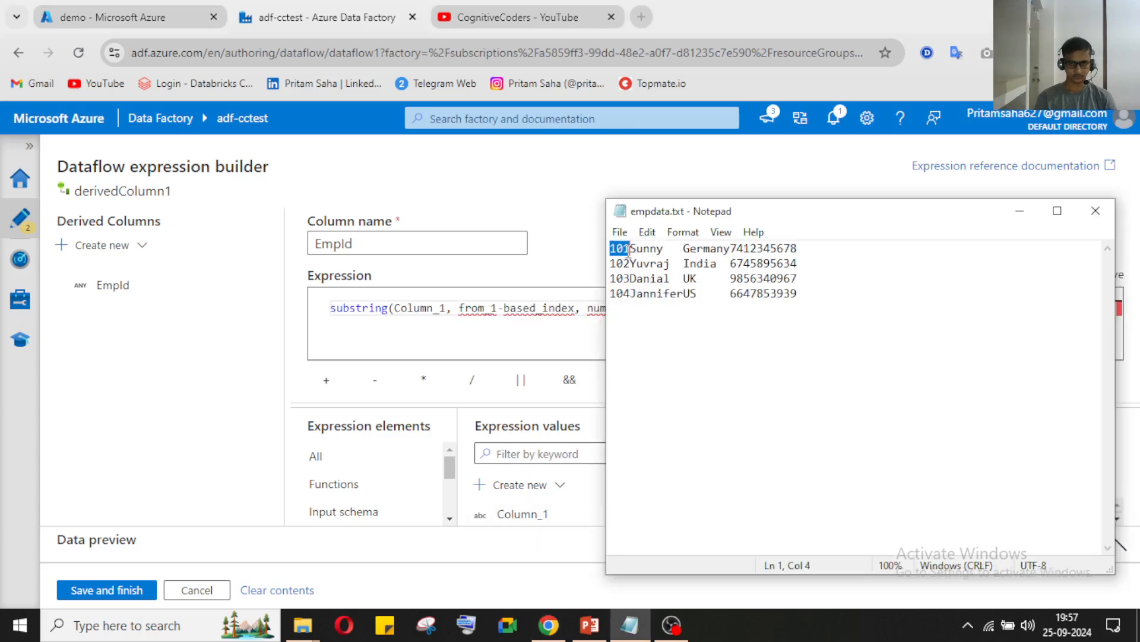
pyautogui.hotkey('alt', 'Tab')
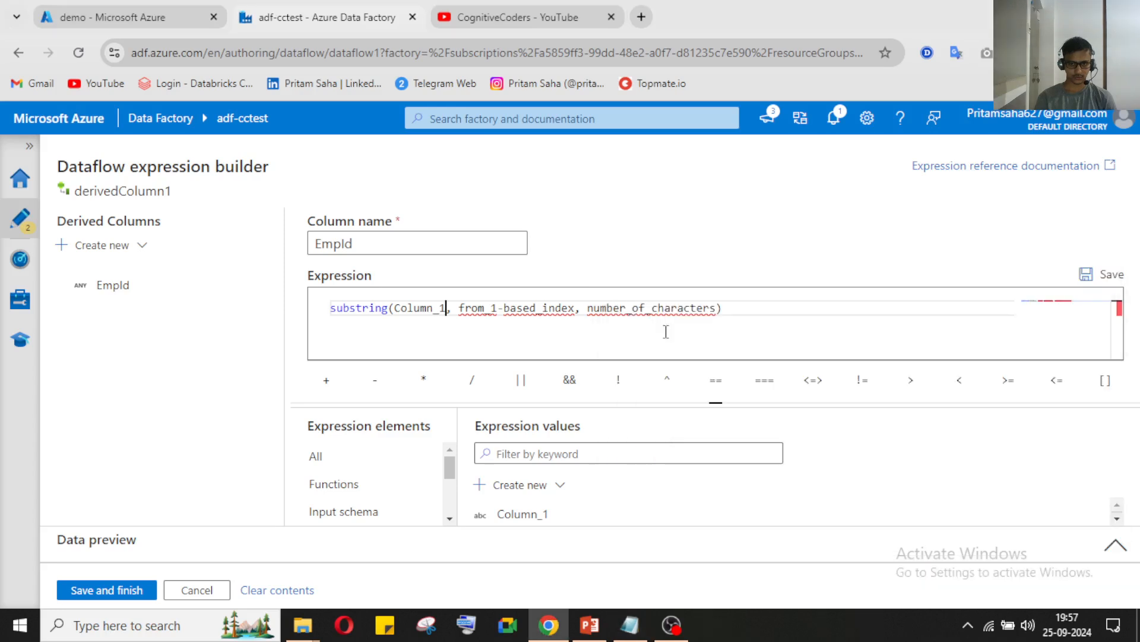
pyautogui.moveTo(460, 308); pyautogui.dragTo(575, 309)
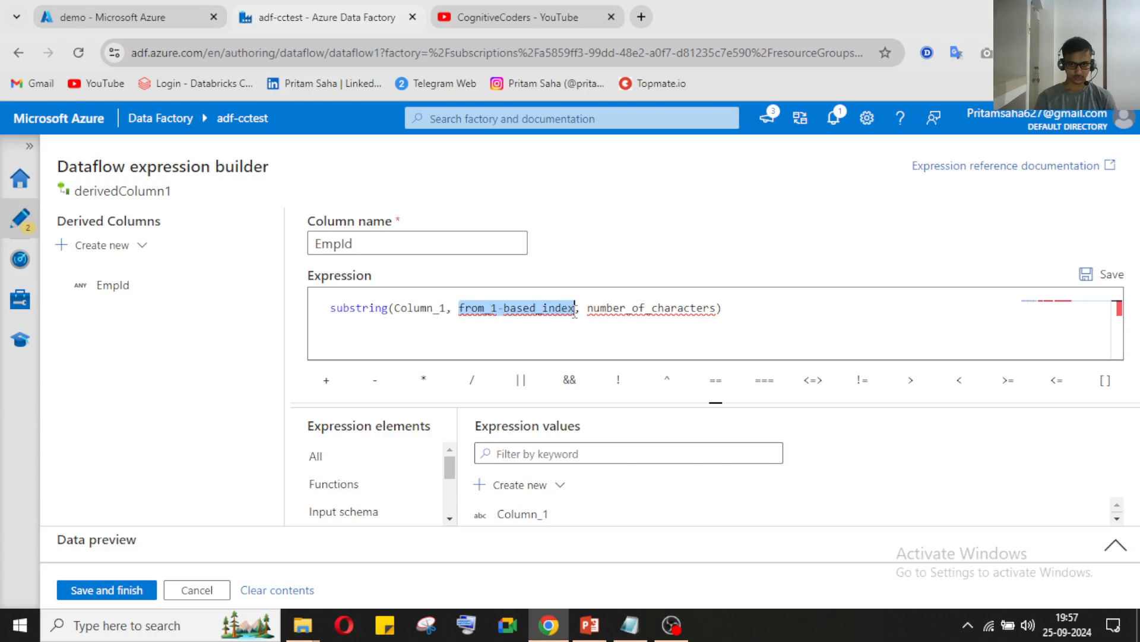
pyautogui.write('0')
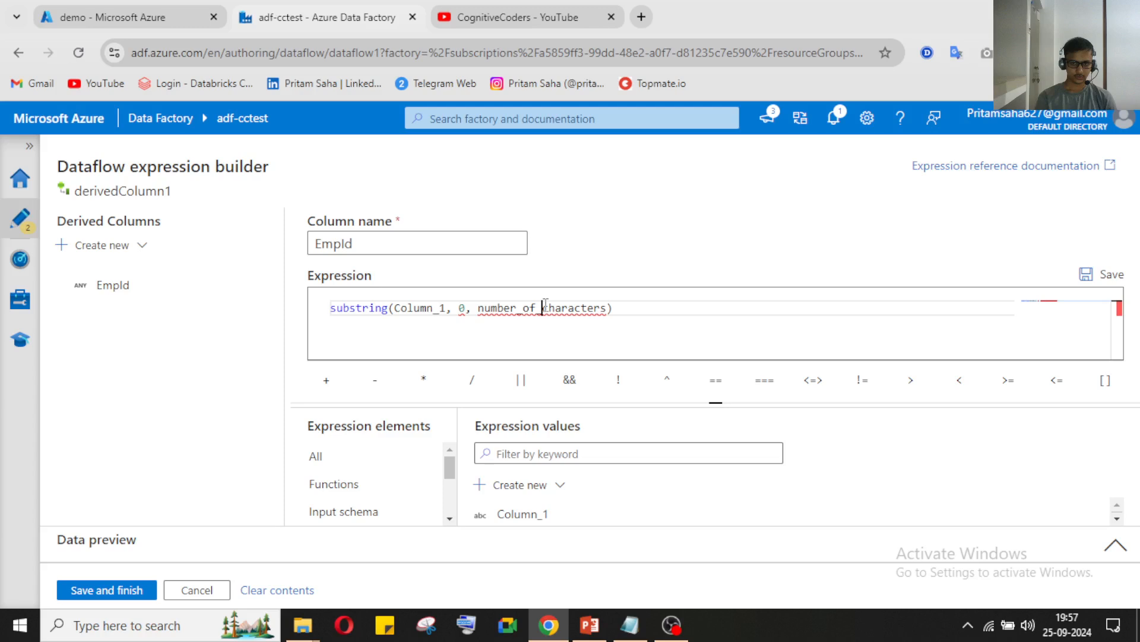
pyautogui.doubleClick(546, 306)
pyautogui.write('3')
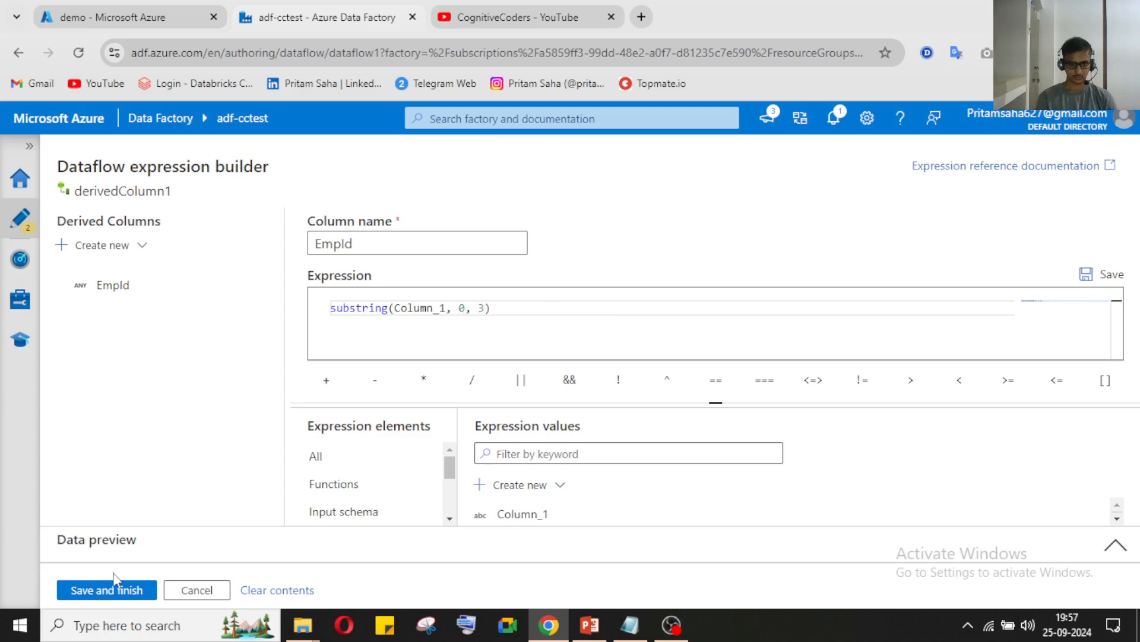
pyautogui.click(115, 587)
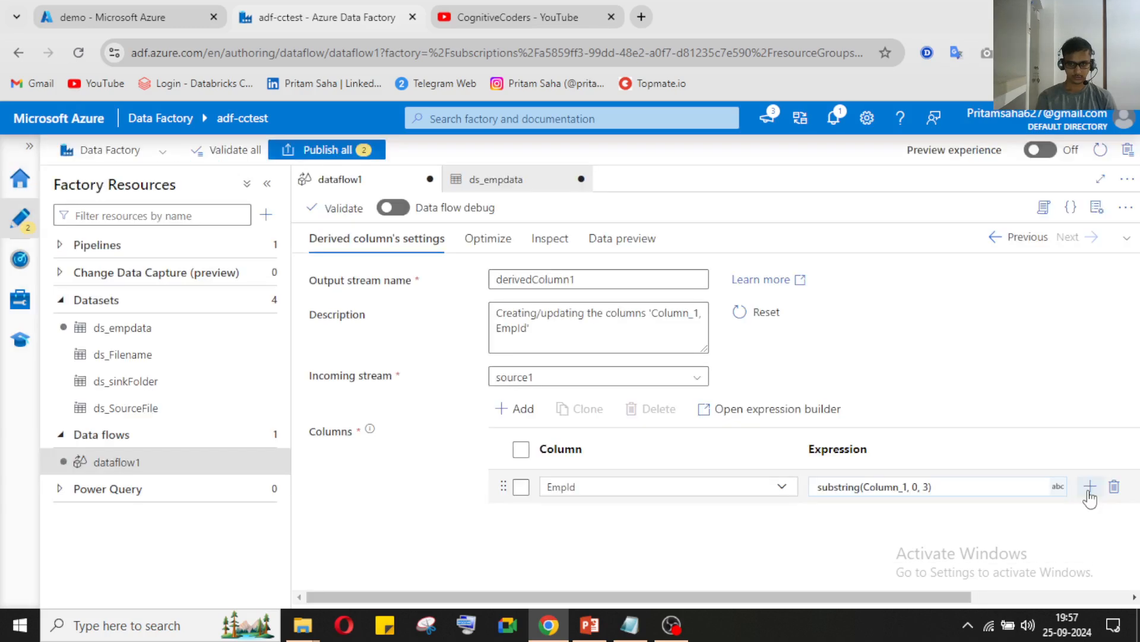
# Check the name field's width in empdata.txt and add a second column named EmpName to derivedColumn1
pyautogui.click(1090, 487)
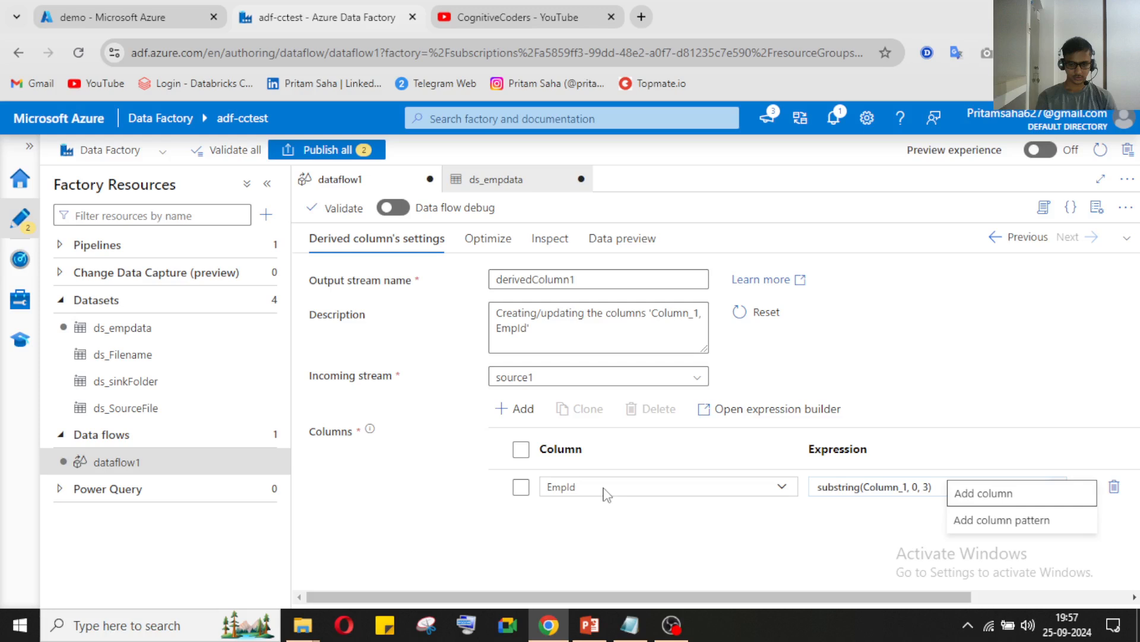
pyautogui.click(626, 639)
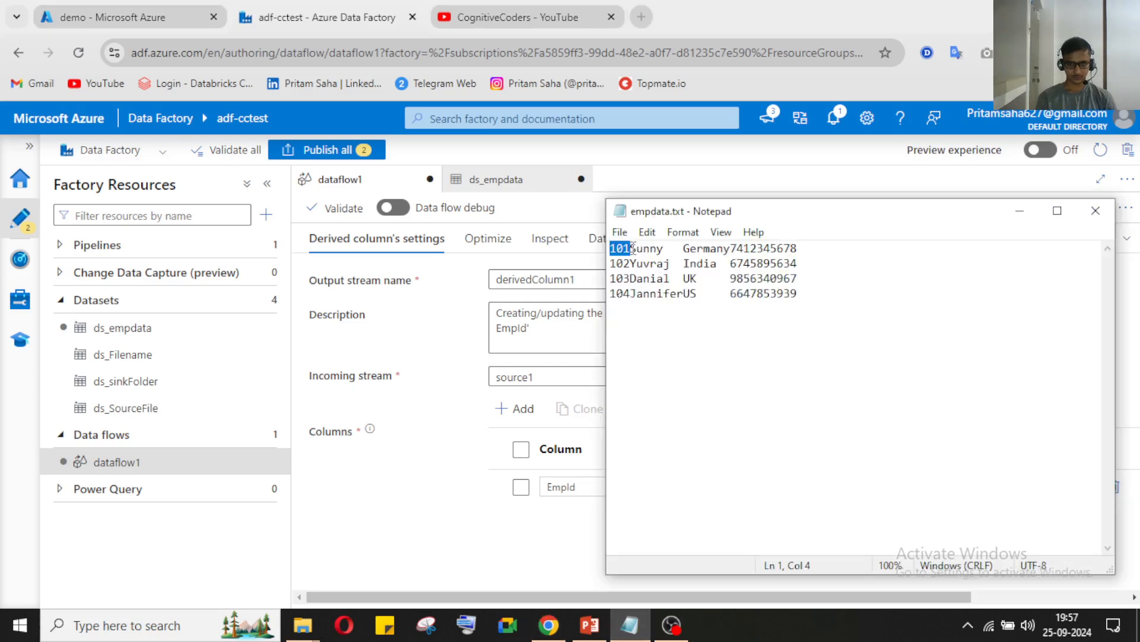
pyautogui.moveTo(630, 249); pyautogui.dragTo(718, 250)
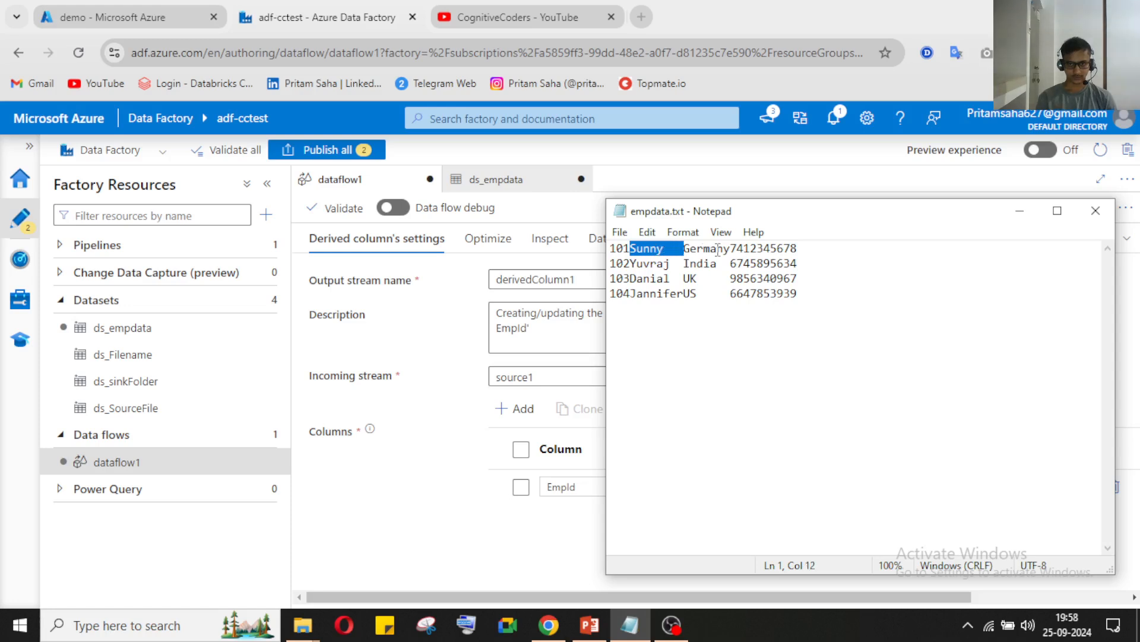
pyautogui.click(1019, 210)
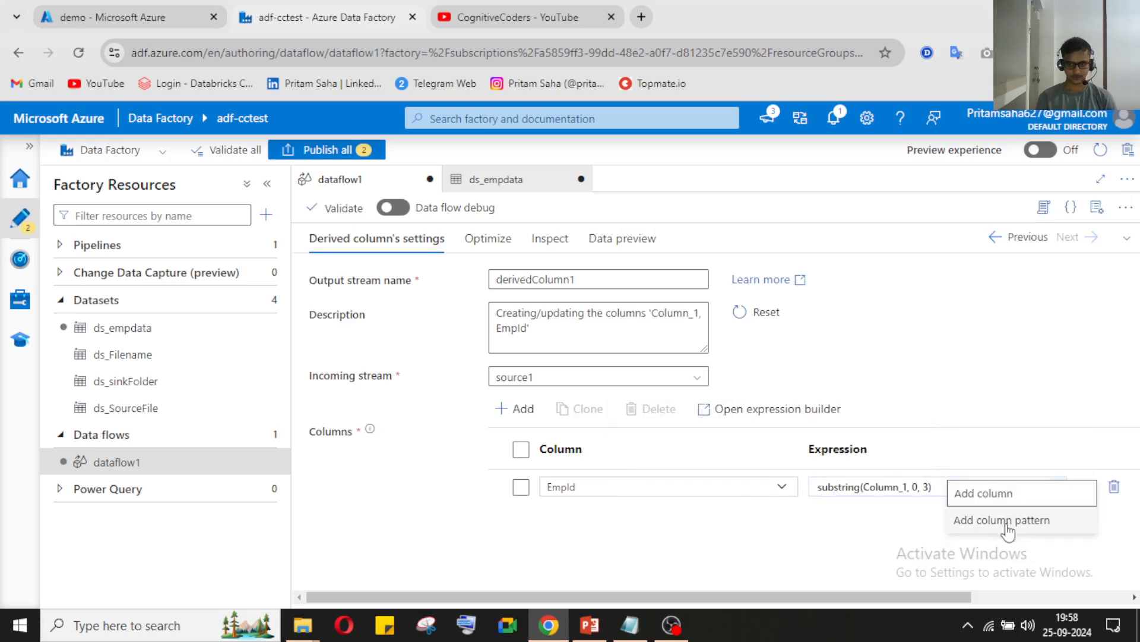
pyautogui.click(1090, 492)
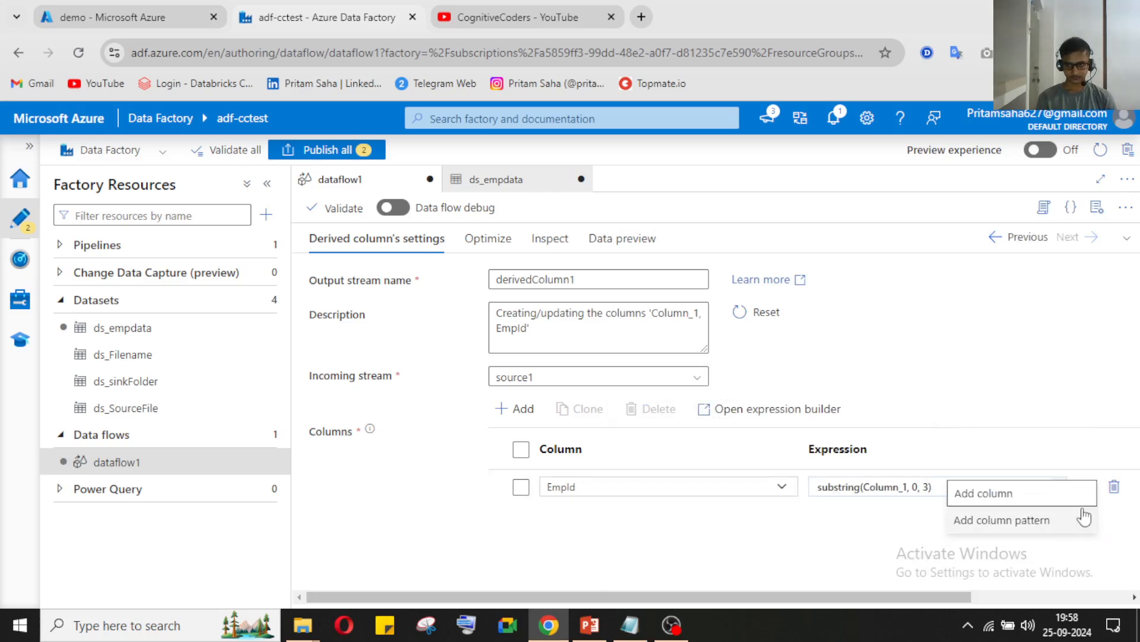
pyautogui.click(1020, 494)
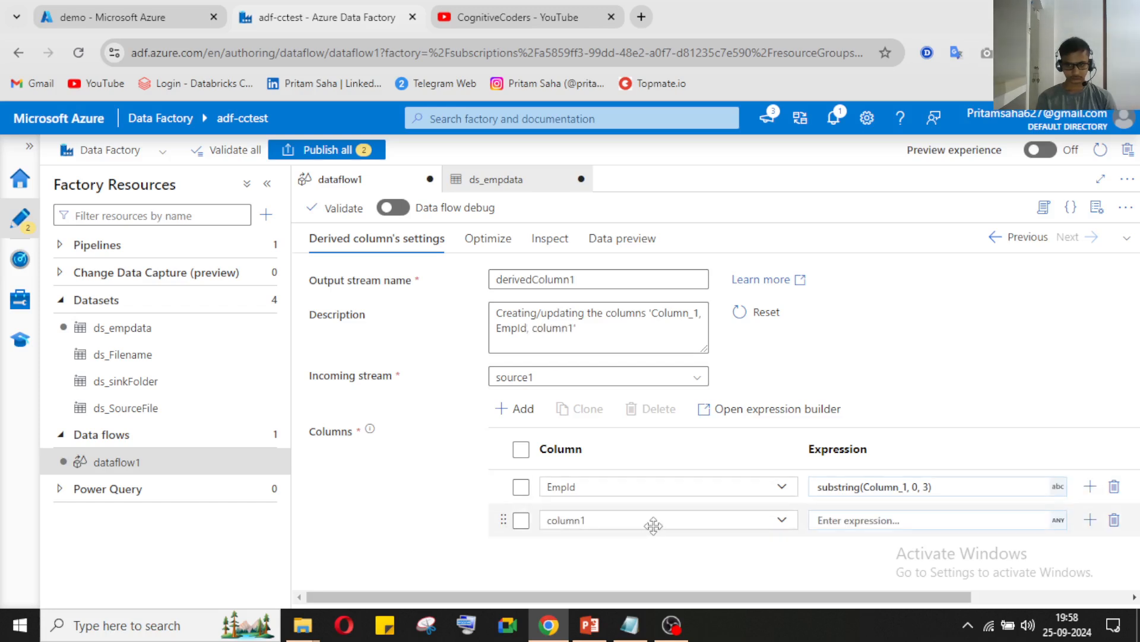
pyautogui.click(691, 520)
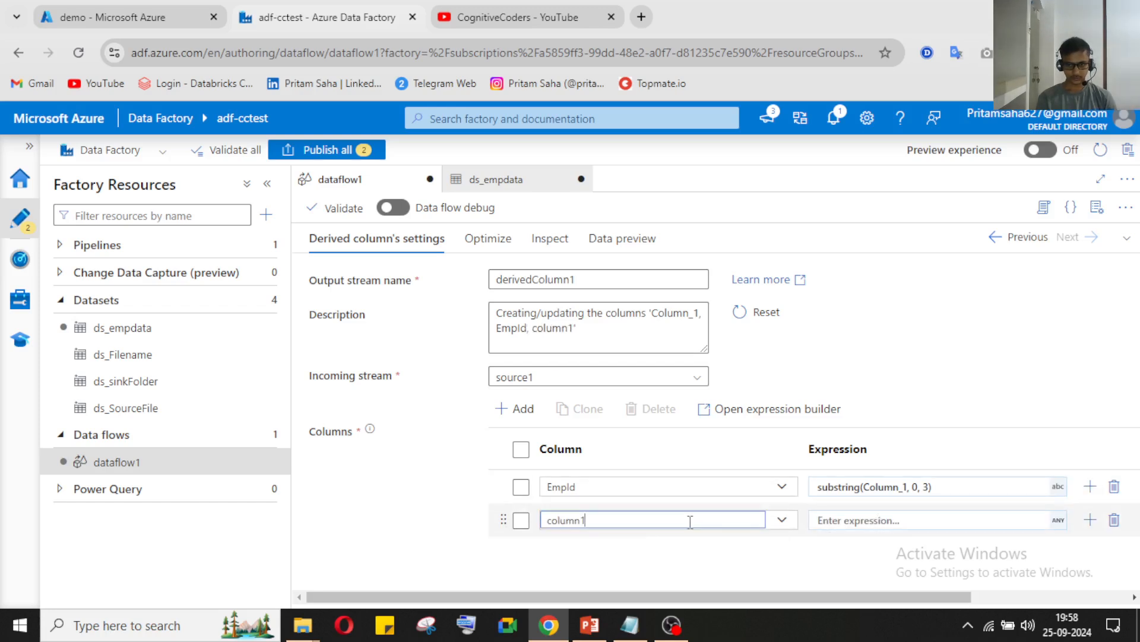
pyautogui.doubleClick(689, 519)
pyautogui.write('Em')
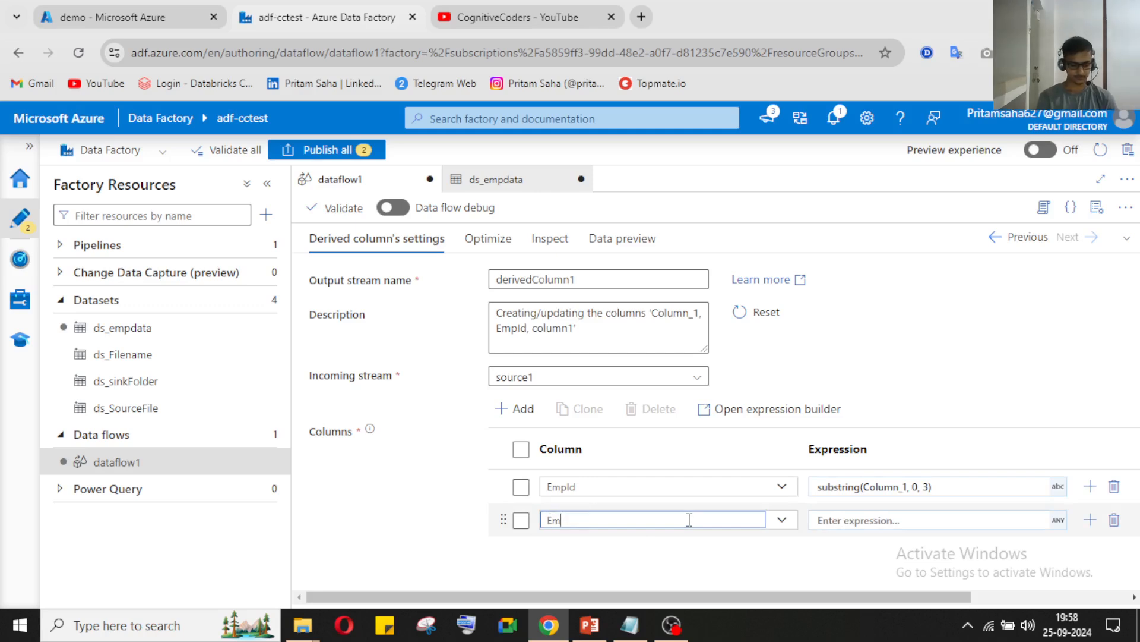
pyautogui.write('pName')
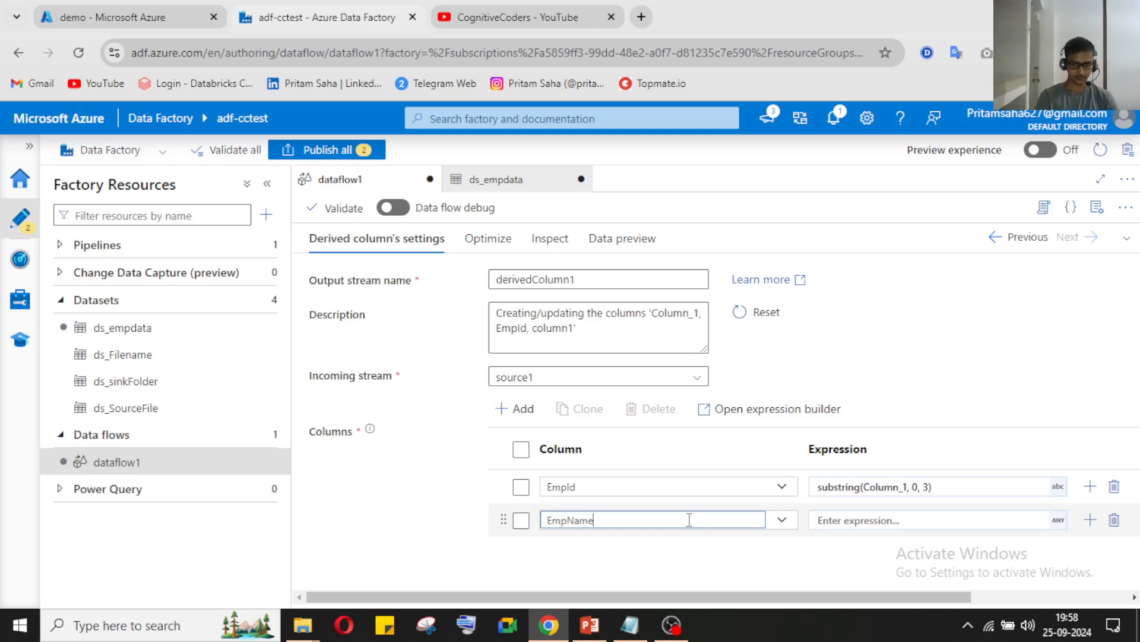
# Start EmpName's expression in the expression builder with the substring function, using Column_1 as the string argument
pyautogui.click(869, 521)
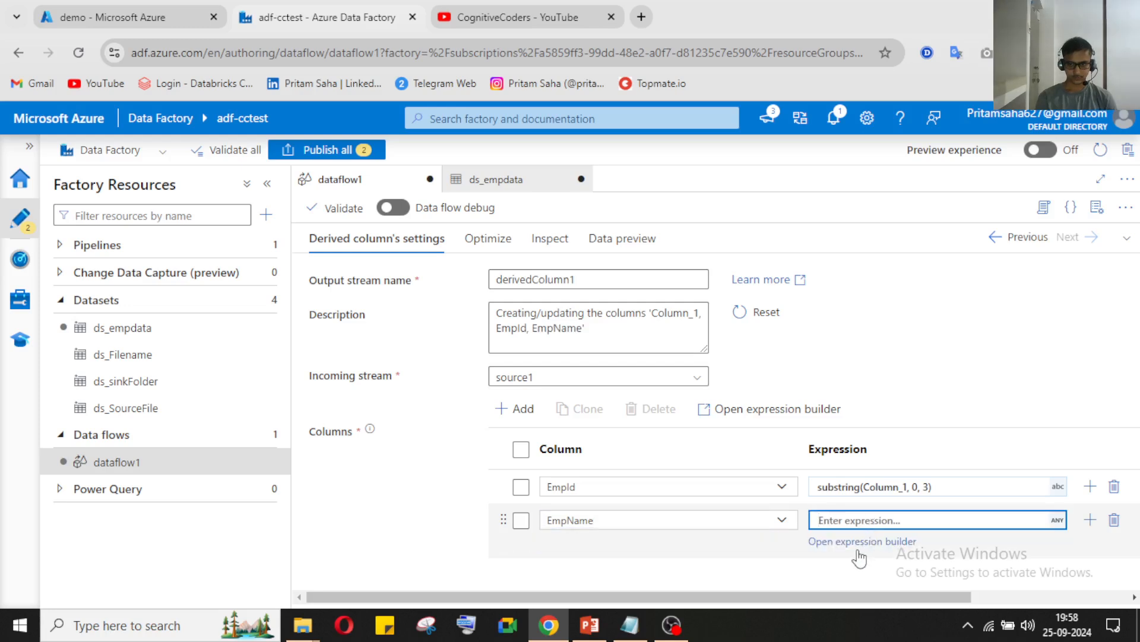
pyautogui.click(864, 541)
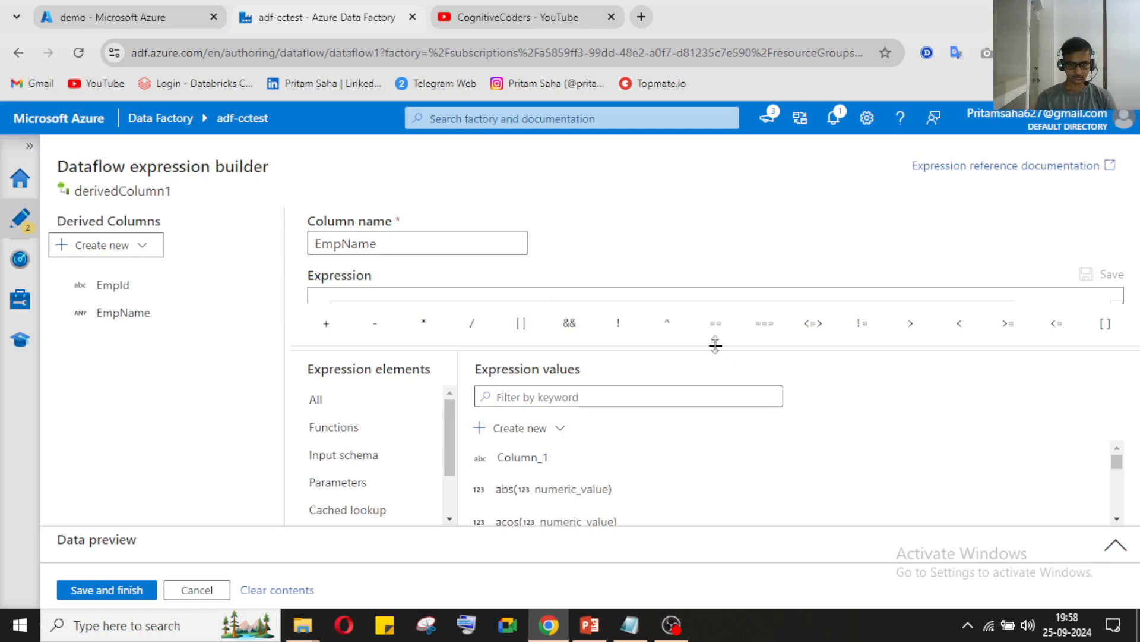
pyautogui.moveTo(716, 345); pyautogui.dragTo(716, 398)
pyautogui.click(592, 315)
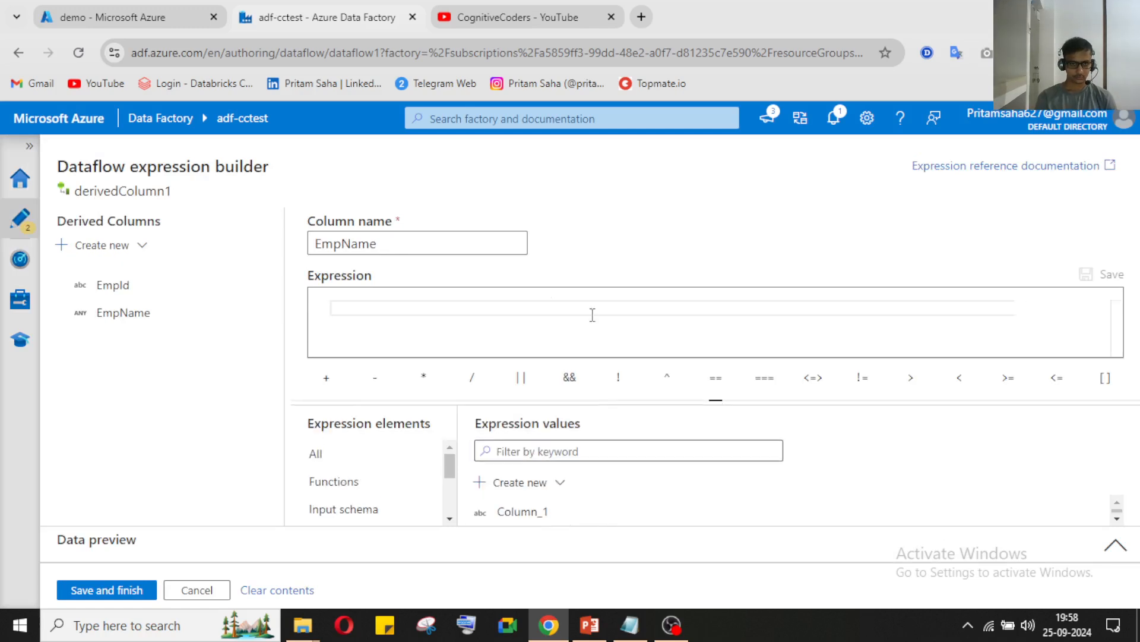
pyautogui.write('sub')
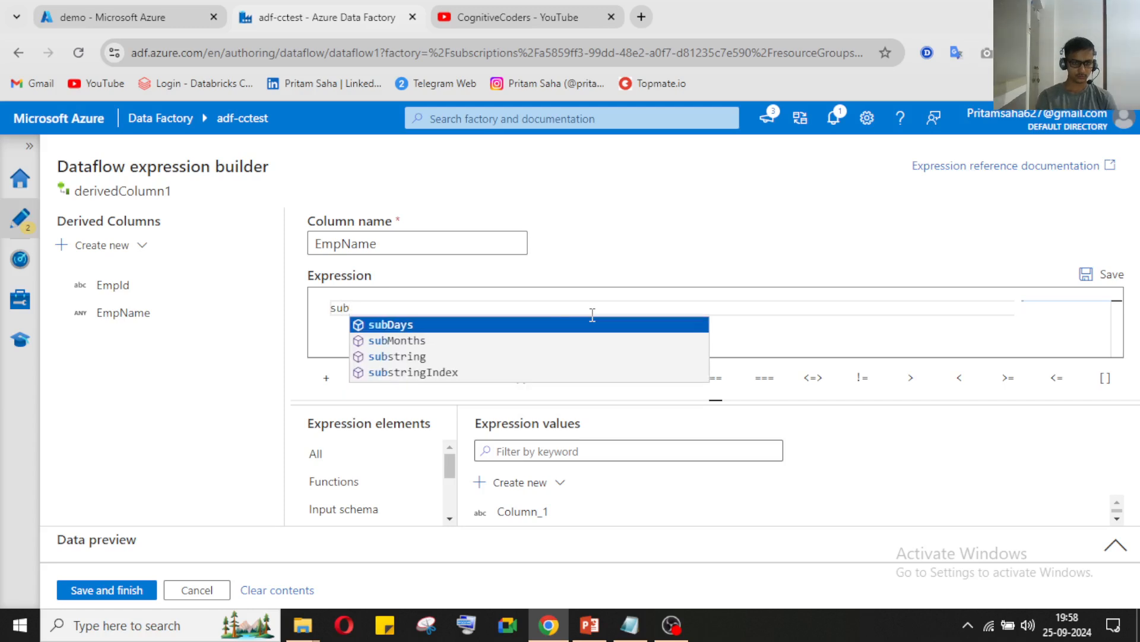
pyautogui.click(410, 356)
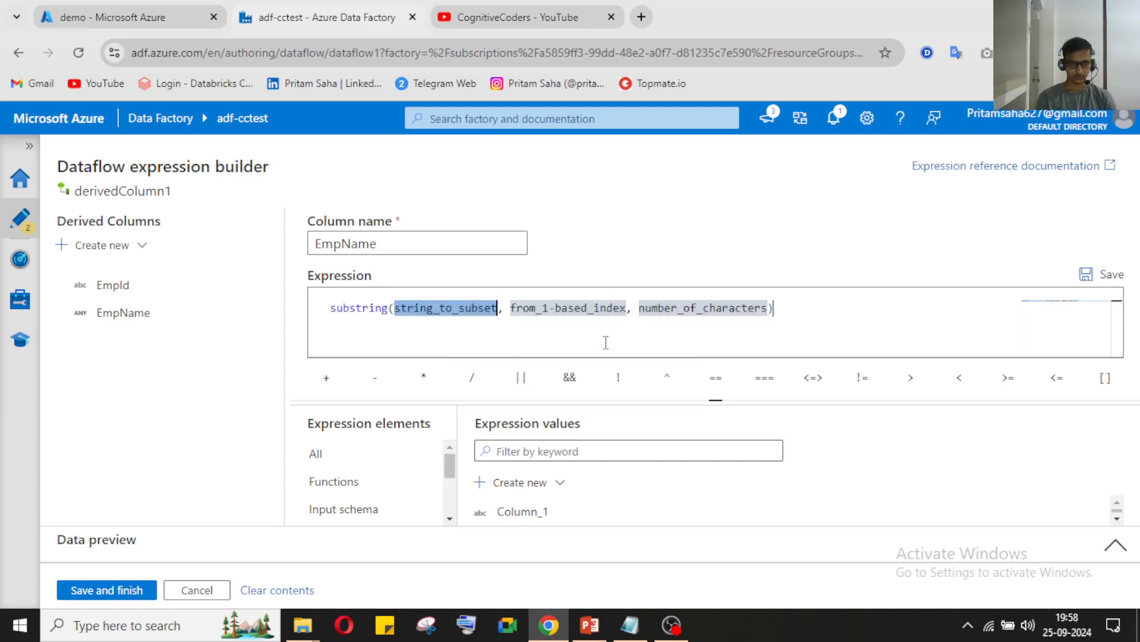
pyautogui.click(534, 511)
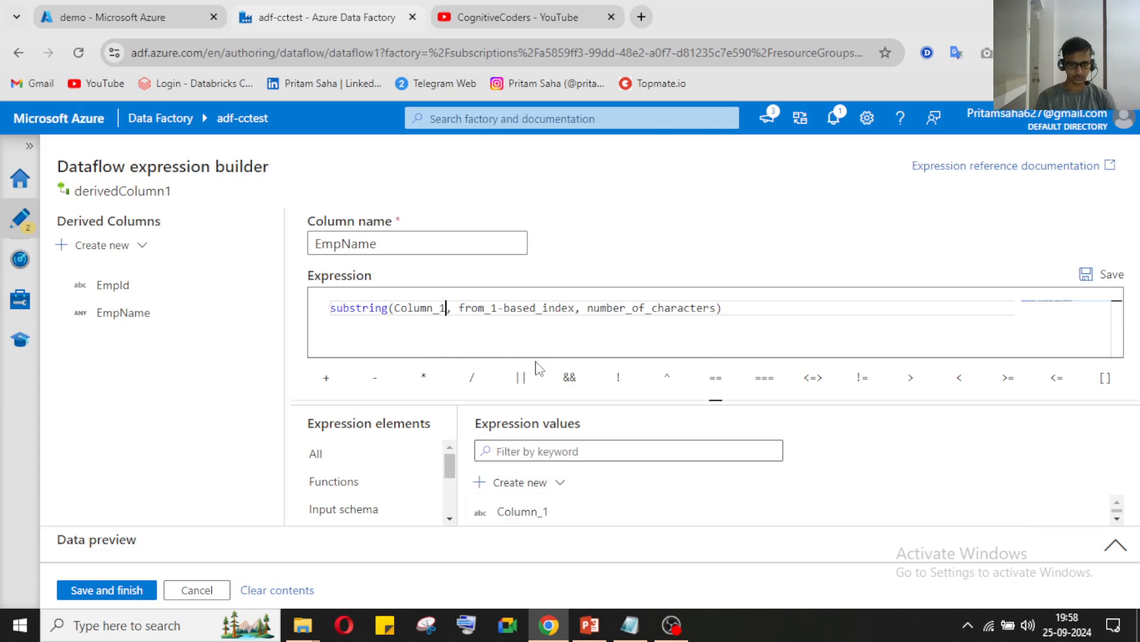
# Set the EmpName substring's start index to 4 and its number of characters to 8
pyautogui.click(518, 312)
pyautogui.click(461, 306)
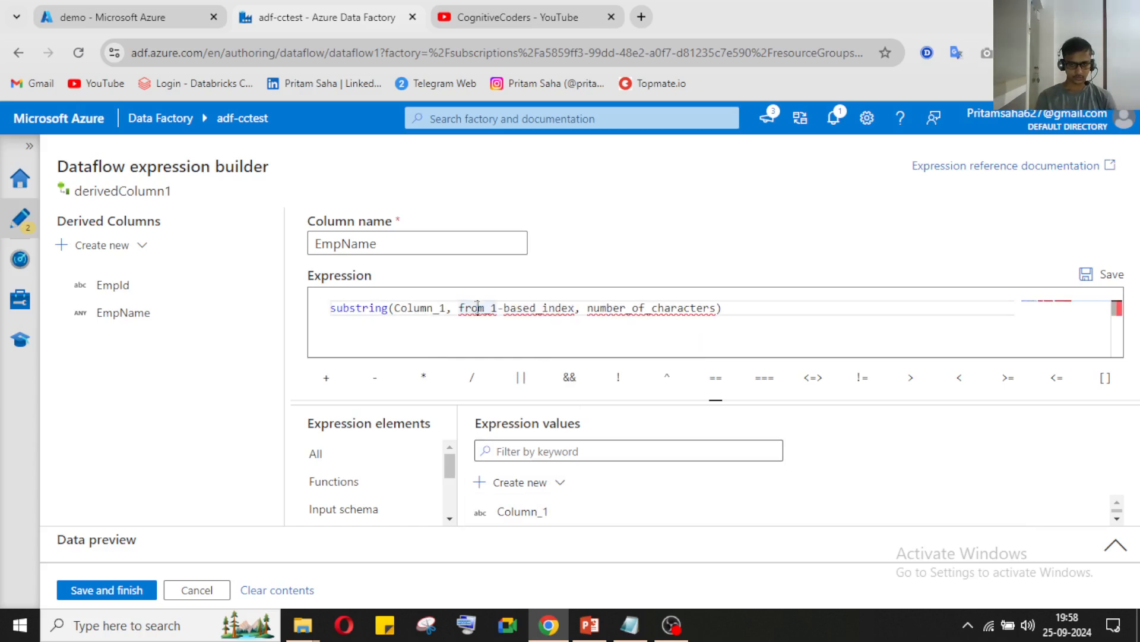
pyautogui.moveTo(461, 306); pyautogui.dragTo(576, 309)
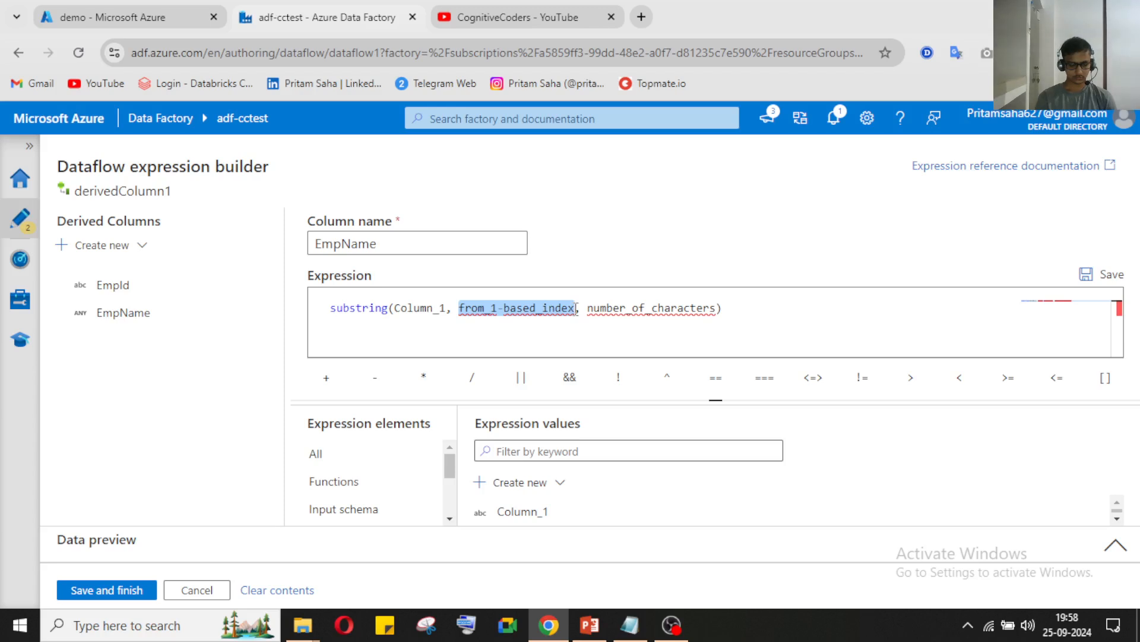
pyautogui.write('4')
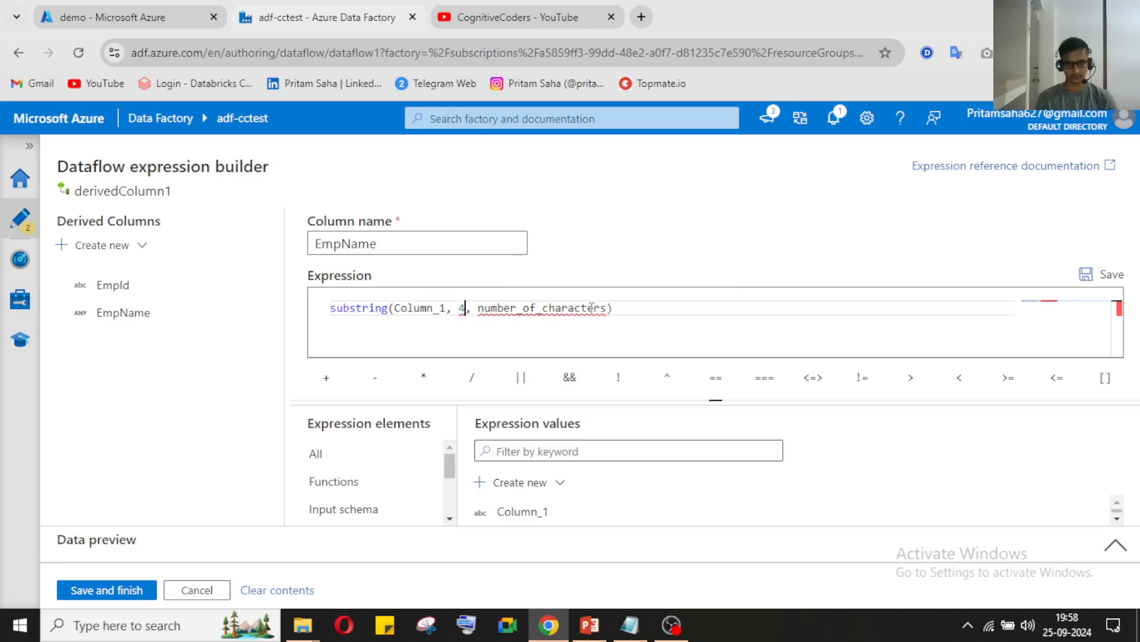
pyautogui.doubleClick(502, 309)
pyautogui.write('8')
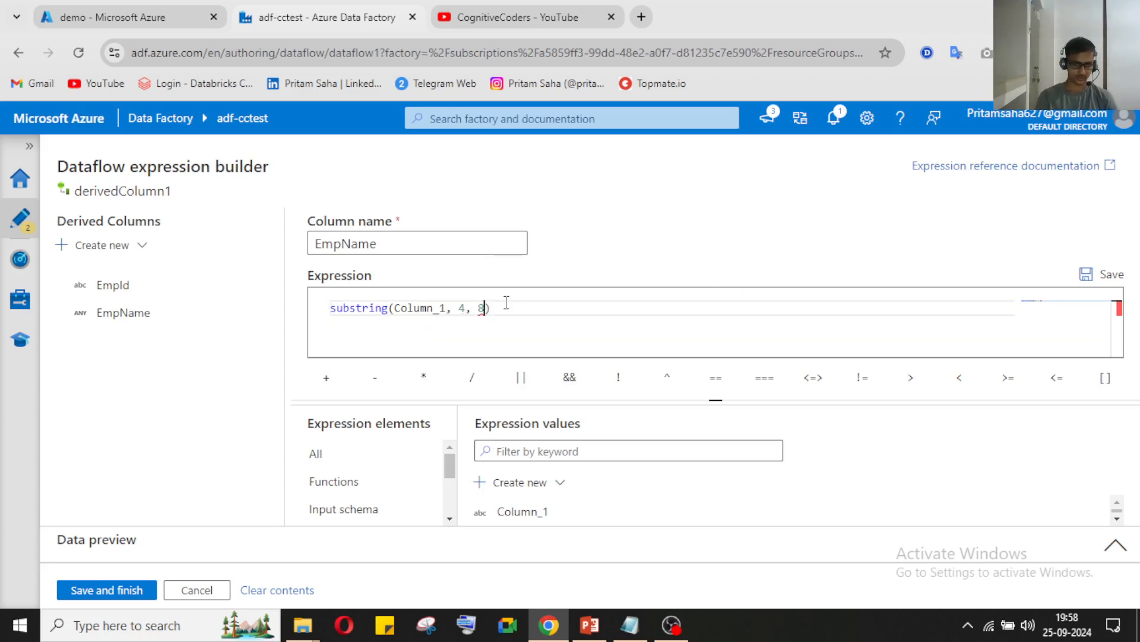
# Check the name field's extent in the first and fourth lines of empdata.txt, and save the EmpName expression
pyautogui.click(629, 625)
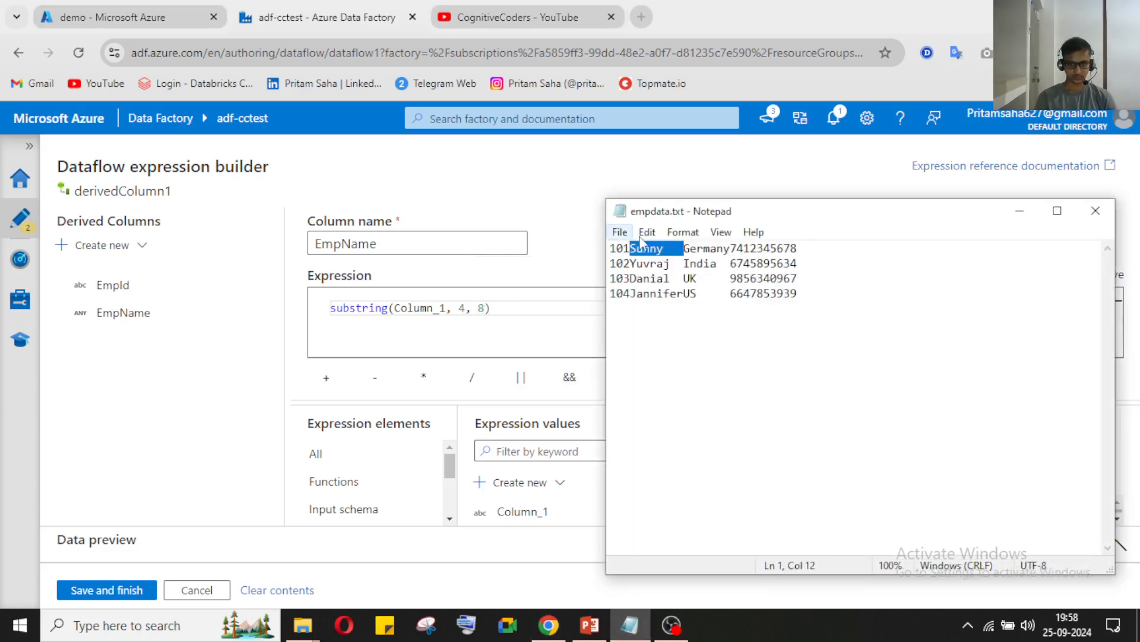
pyautogui.click(643, 248)
pyautogui.moveTo(630, 249); pyautogui.dragTo(686, 246)
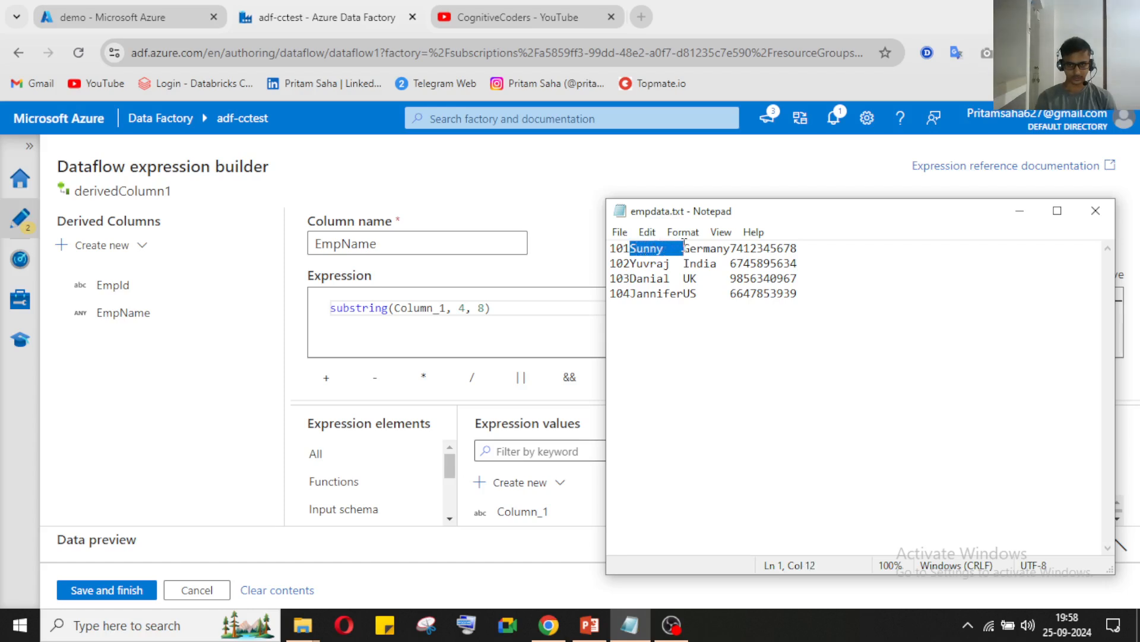
pyautogui.moveTo(630, 294); pyautogui.dragTo(685, 294)
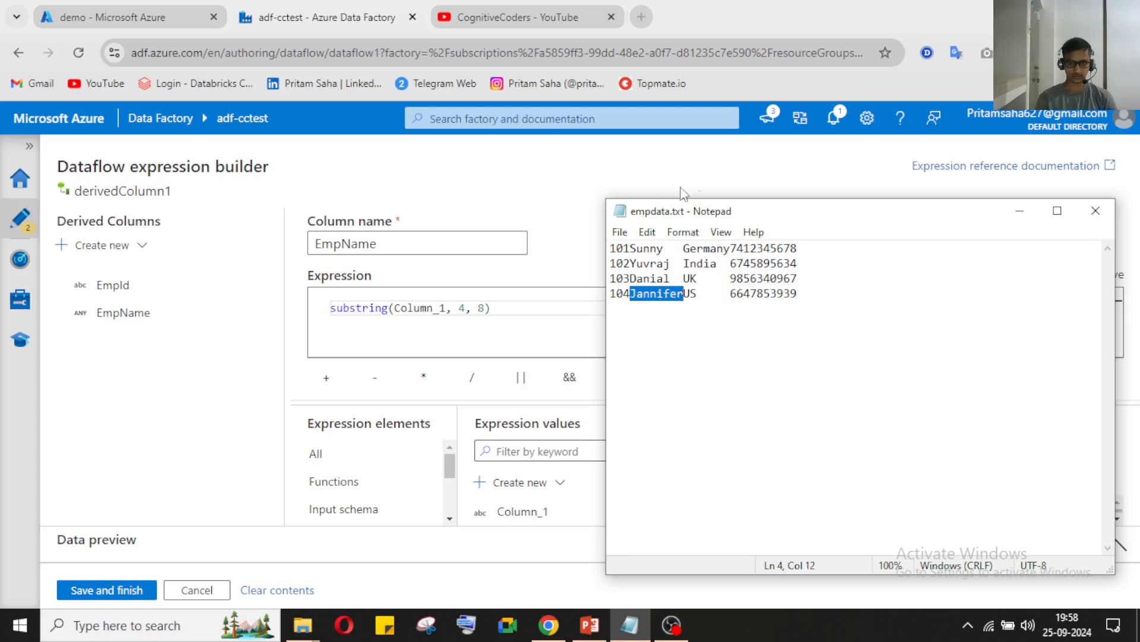
pyautogui.click(1020, 211)
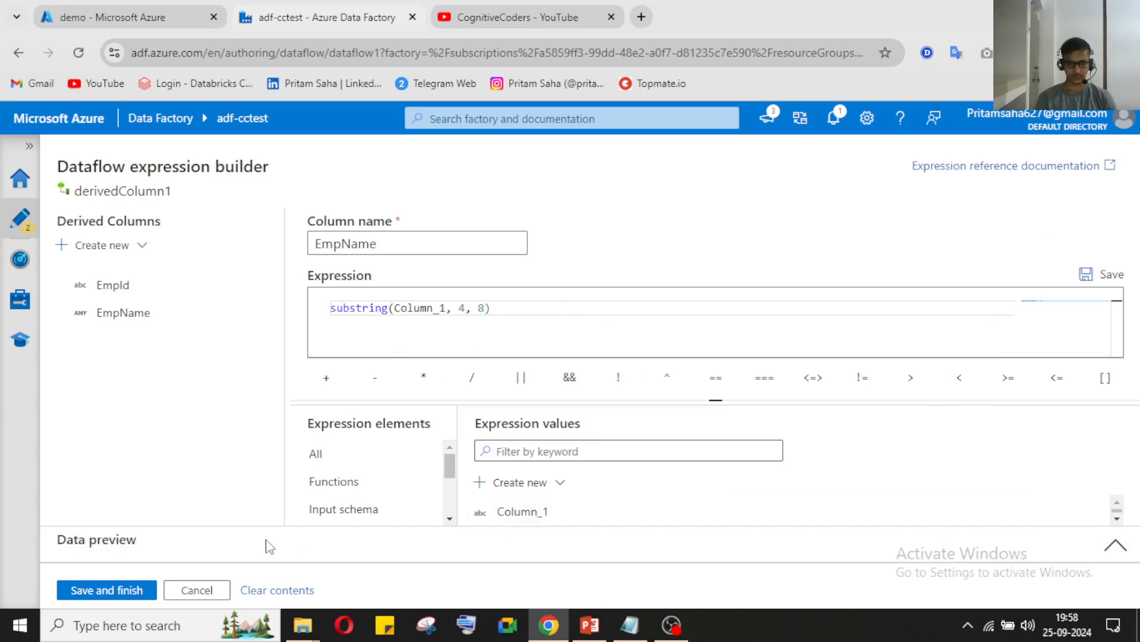
pyautogui.click(97, 591)
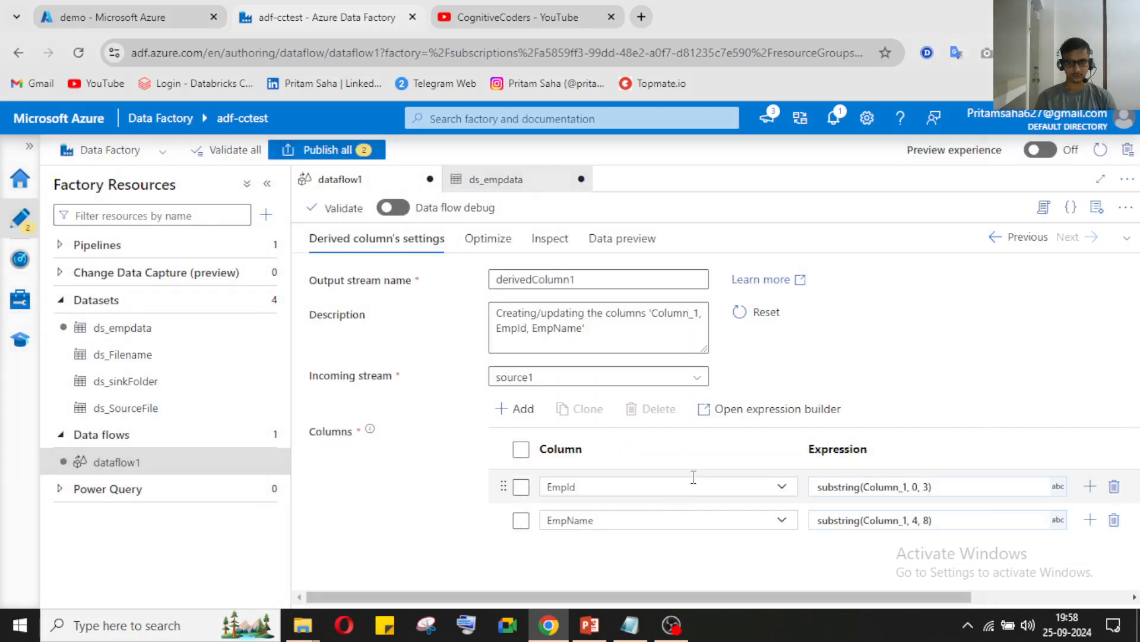
# Add a third column named Country to derivedColumn1 and open the expression builder for it
pyautogui.click(1090, 519)
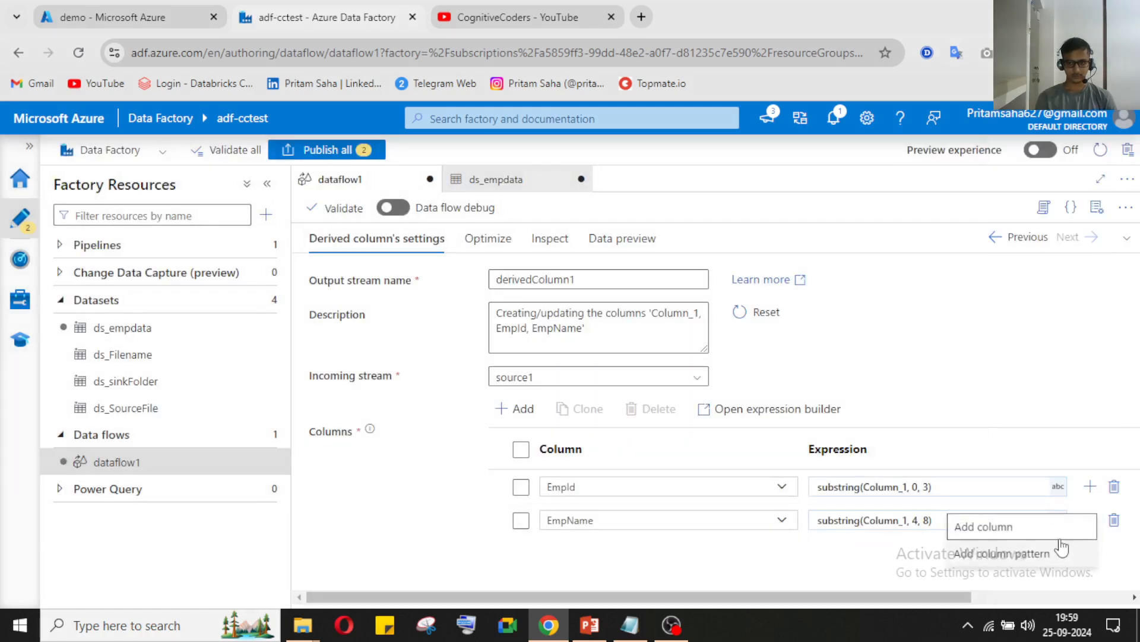
pyautogui.click(981, 527)
pyautogui.click(631, 624)
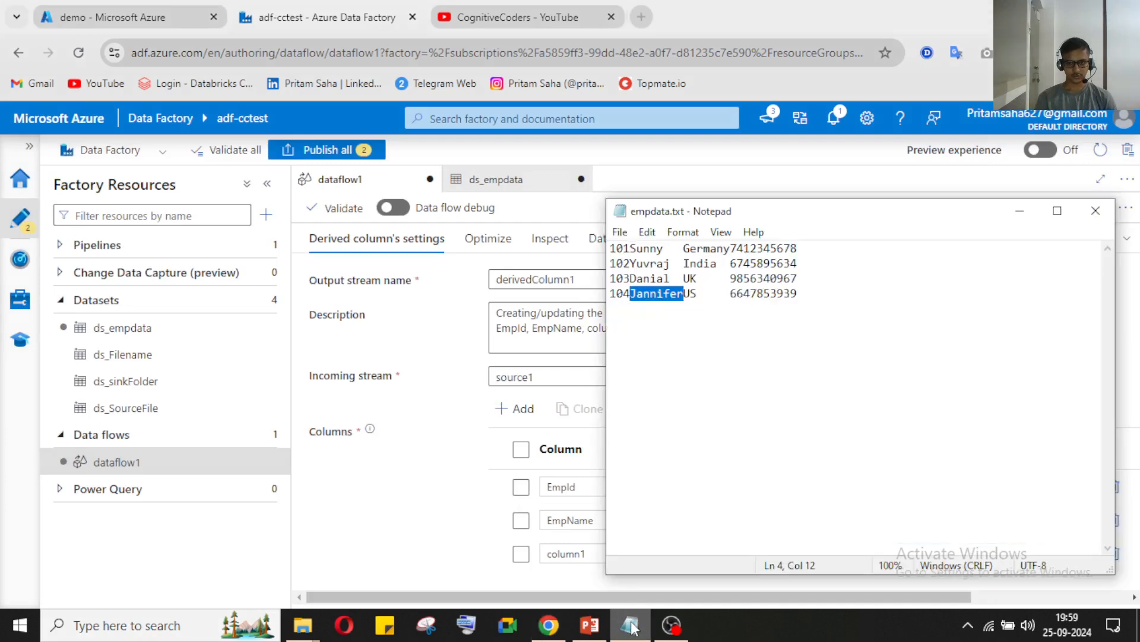
pyautogui.click(631, 624)
pyautogui.click(588, 554)
pyautogui.doubleClick(588, 554)
pyautogui.write('Countr')
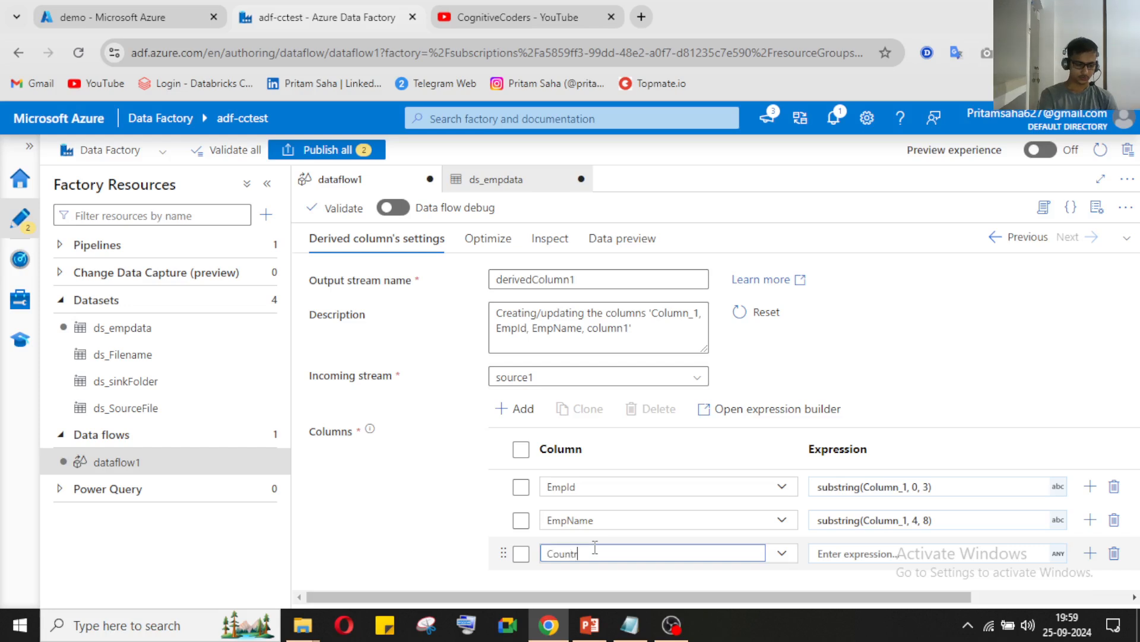
pyautogui.write('y')
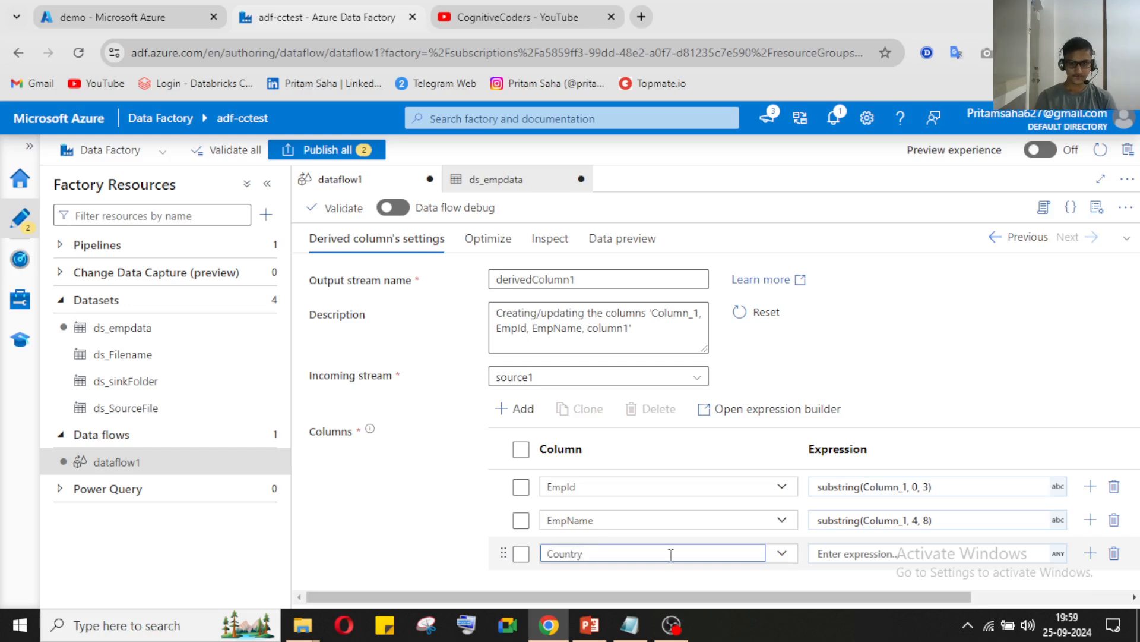
pyautogui.click(900, 552)
pyautogui.click(895, 577)
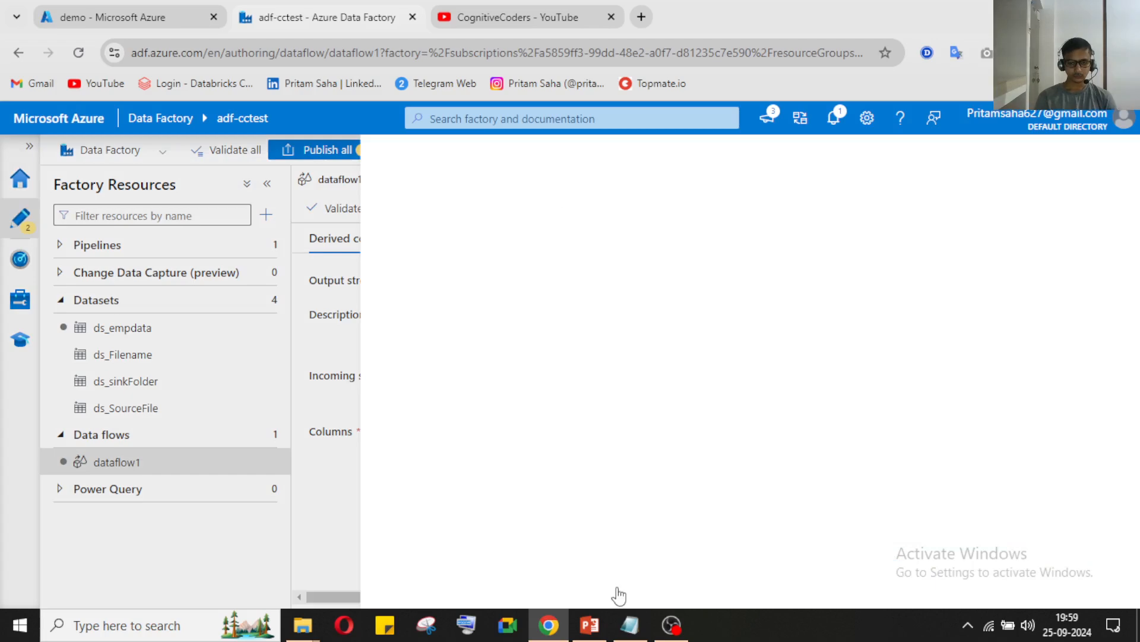
# Check in empdata.txt where the country field starts in the fourth line and how far it extends in the first line
pyautogui.click(629, 624)
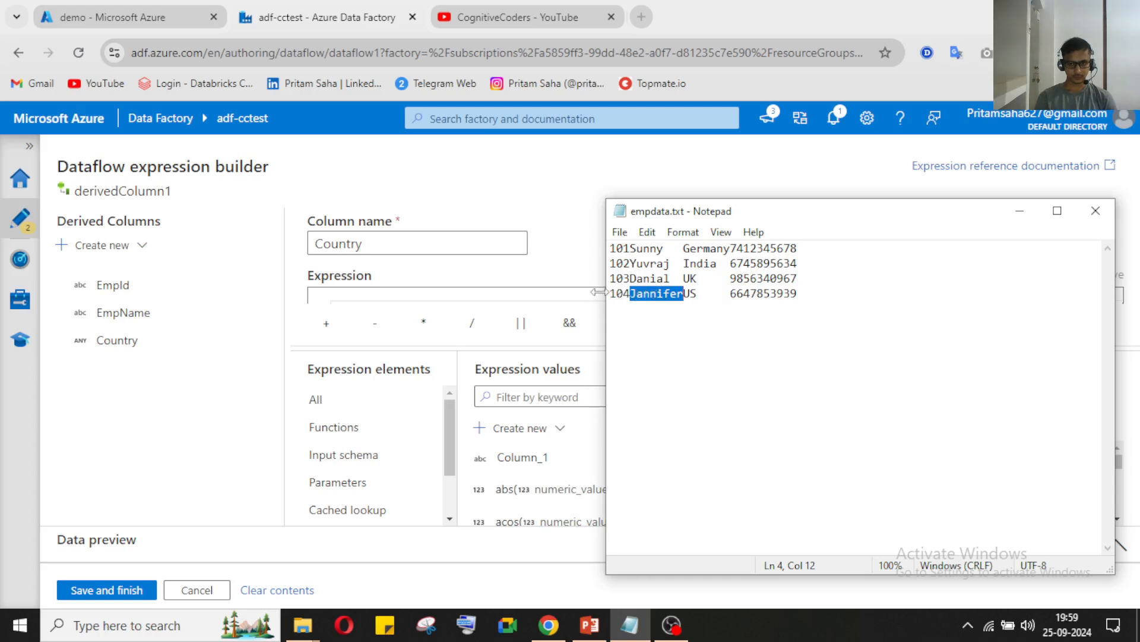
pyautogui.moveTo(610, 293); pyautogui.dragTo(686, 293)
pyautogui.click(630, 294)
pyautogui.moveTo(610, 293); pyautogui.dragTo(683, 297)
pyautogui.click(684, 302)
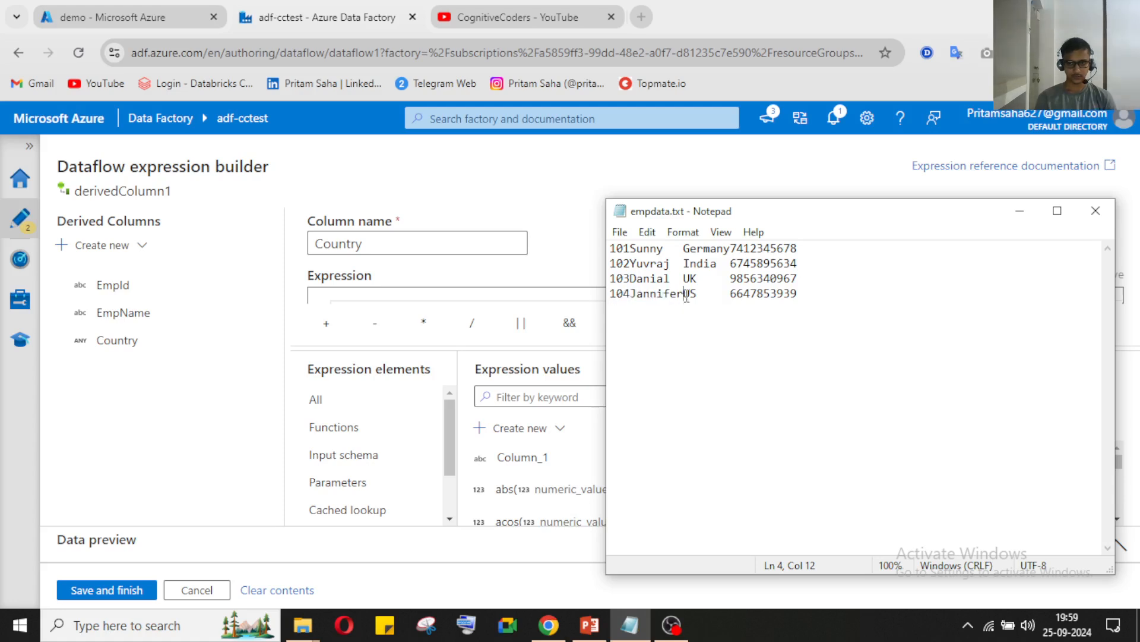
pyautogui.moveTo(686, 249); pyautogui.dragTo(735, 252)
pyautogui.click(1034, 212)
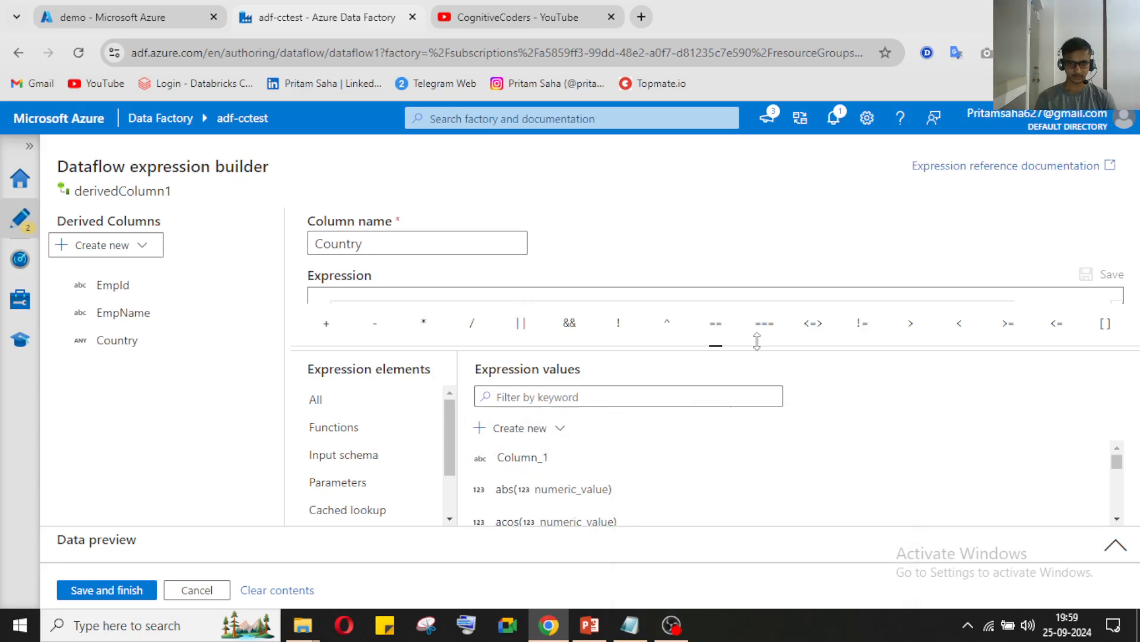
# Start Country's expression with the substring function, using Column_1 as the string argument
pyautogui.moveTo(716, 345); pyautogui.dragTo(715, 395)
pyautogui.click(634, 313)
pyautogui.write('sub')
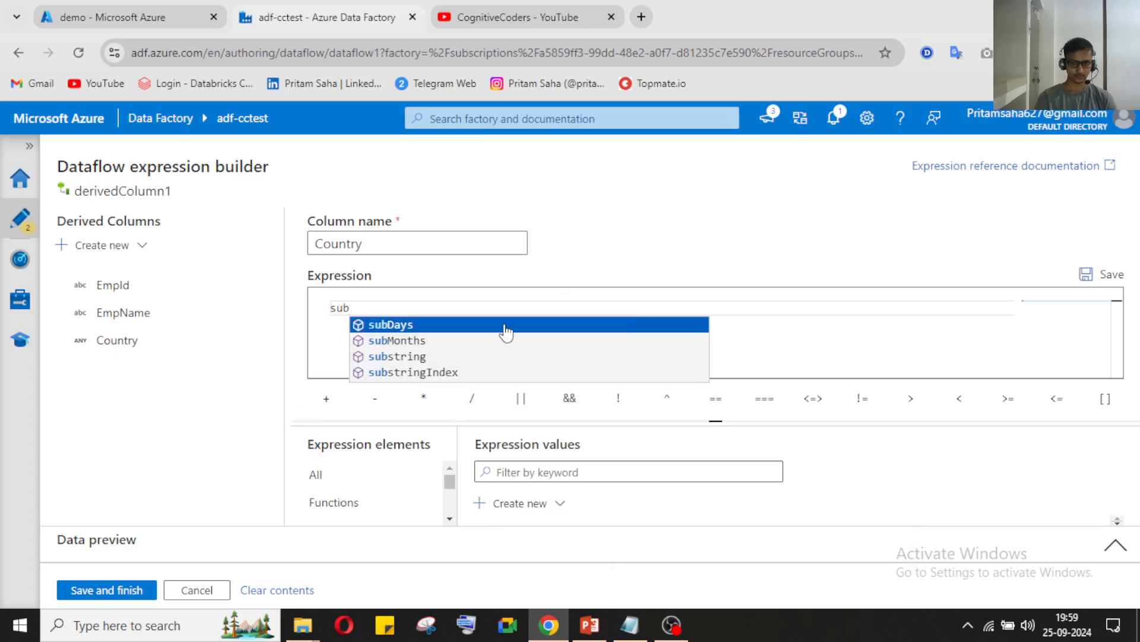
pyautogui.click(461, 358)
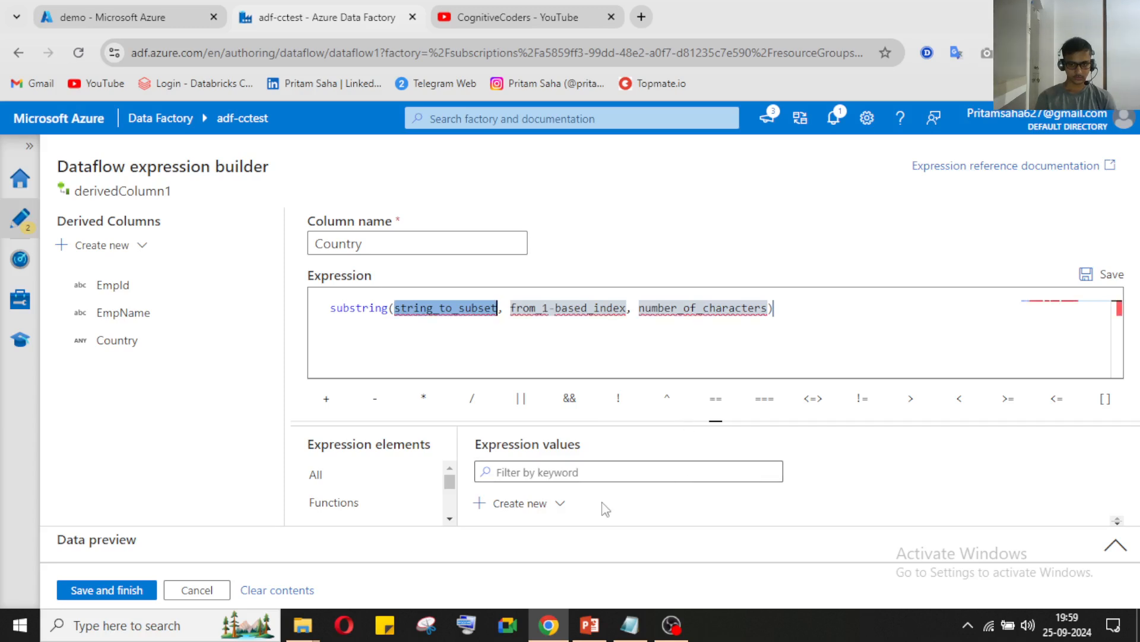
pyautogui.moveTo(716, 421); pyautogui.dragTo(716, 401)
pyautogui.click(534, 518)
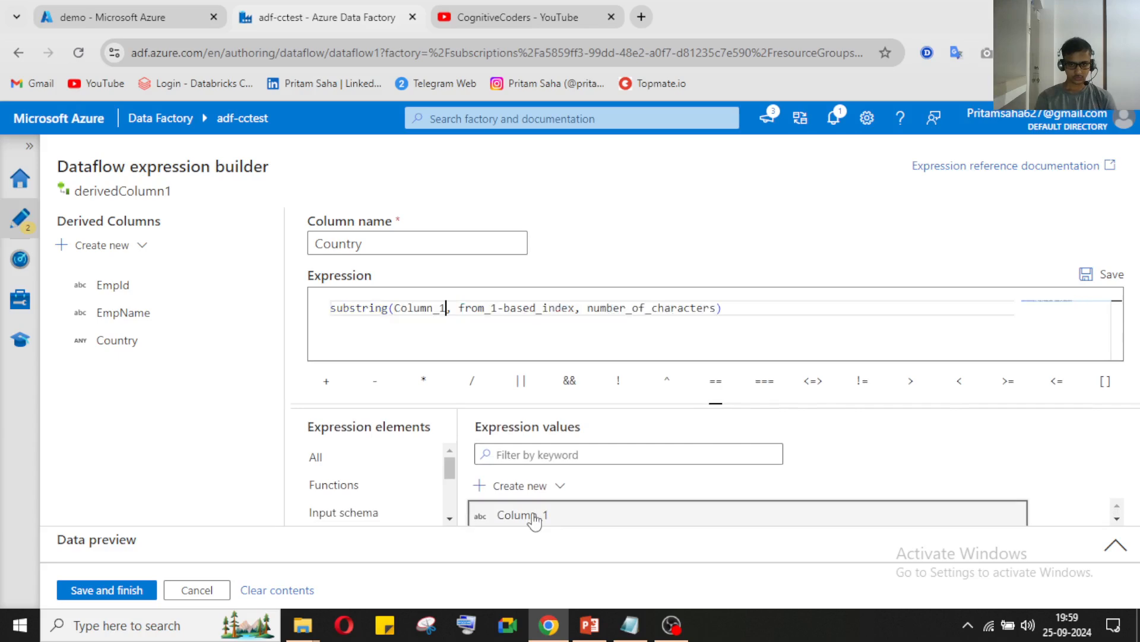
# Set the Country substring's start index to 12 and its number of characters to 7, checking the field in empdata.txt, and save the expression
pyautogui.doubleClick(469, 309)
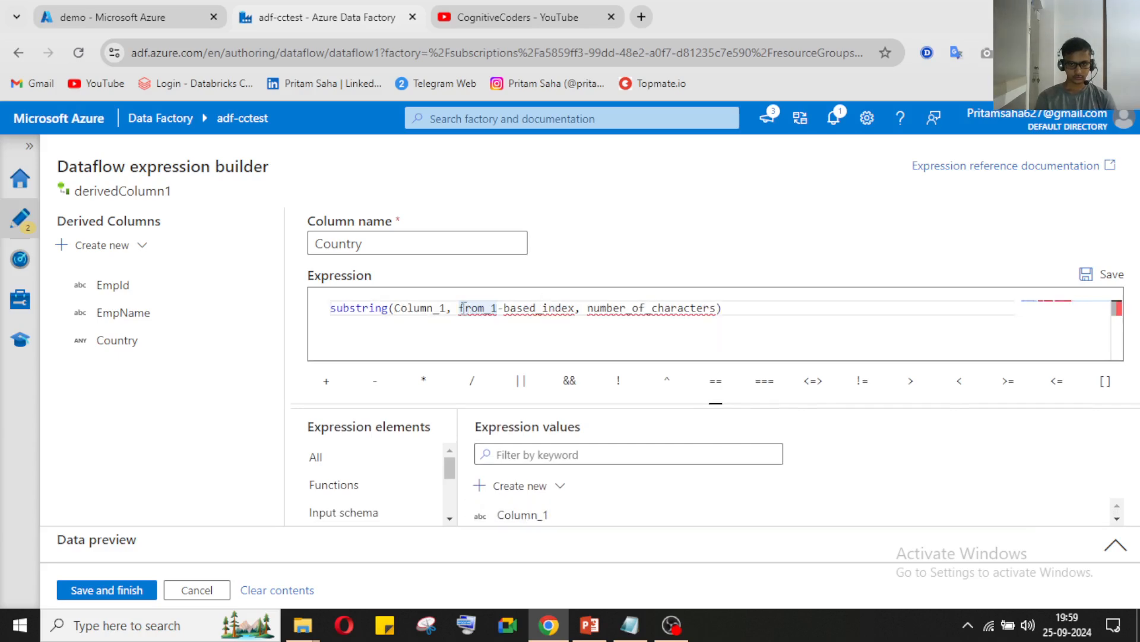
pyautogui.keyDown('shift'); pyautogui.click(576, 308); pyautogui.keyUp('shift')
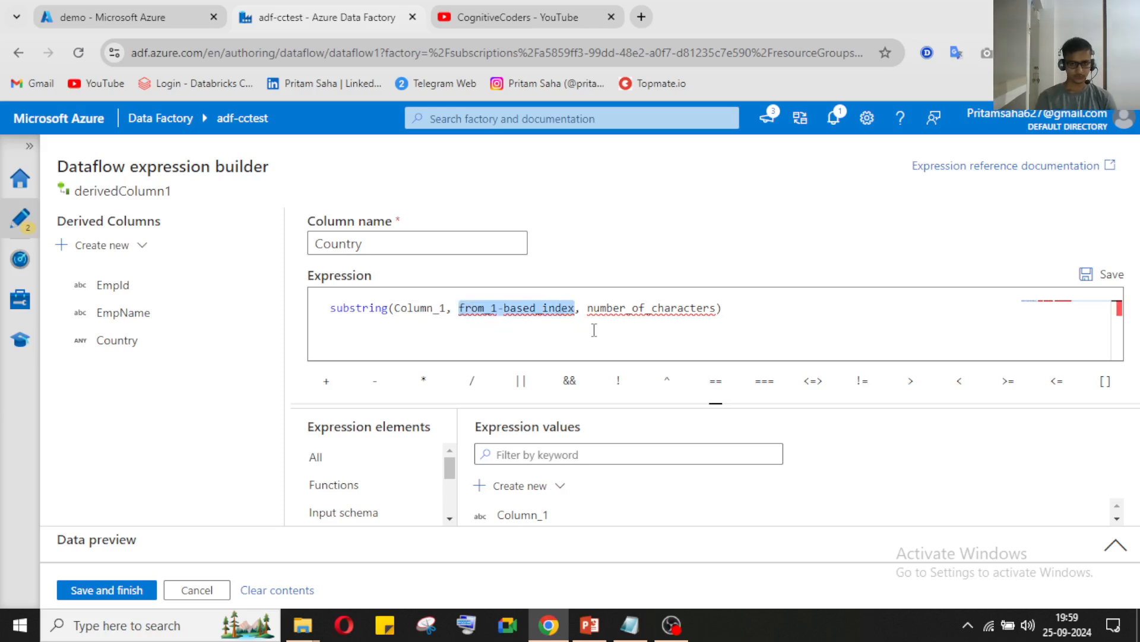
pyautogui.write('12')
pyautogui.doubleClick(503, 308)
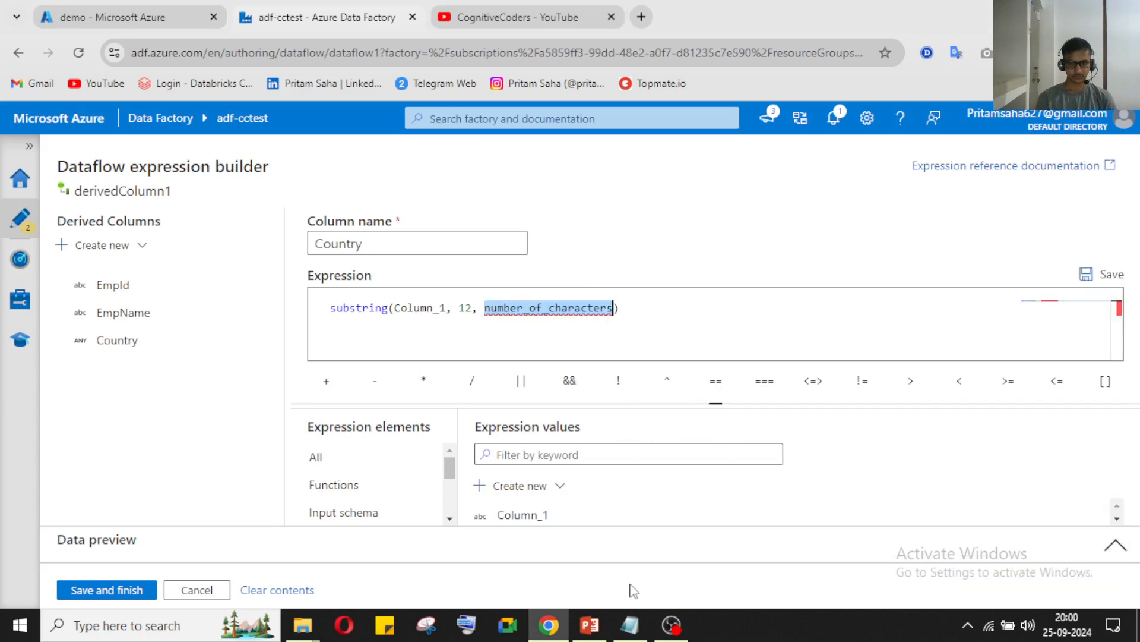
pyautogui.click(630, 624)
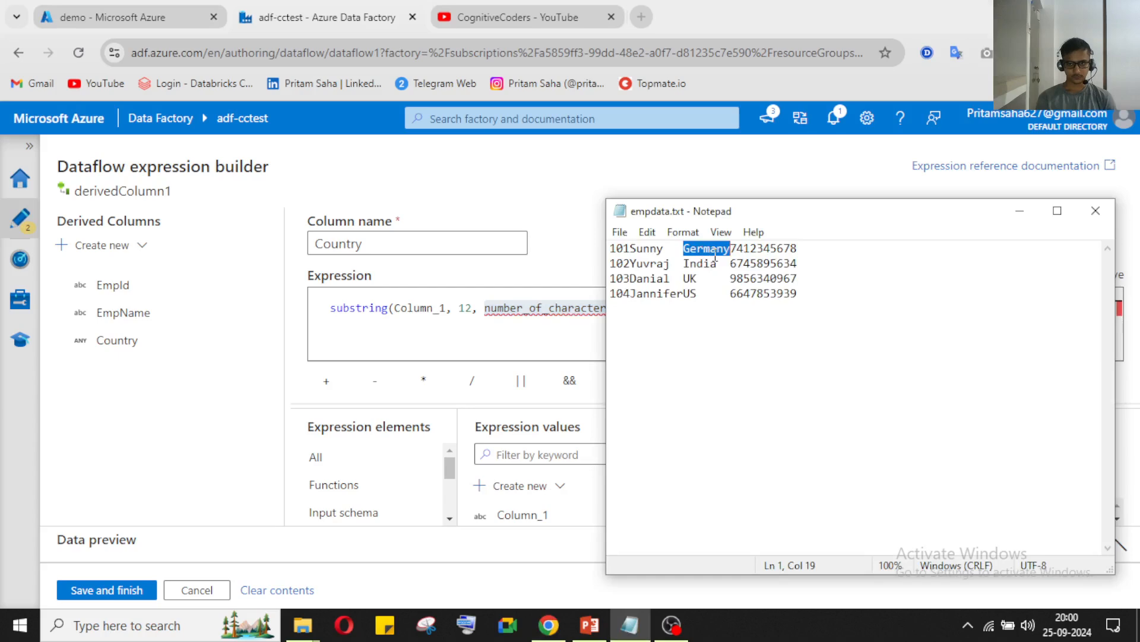
pyautogui.hotkey('alt', 'Tab')
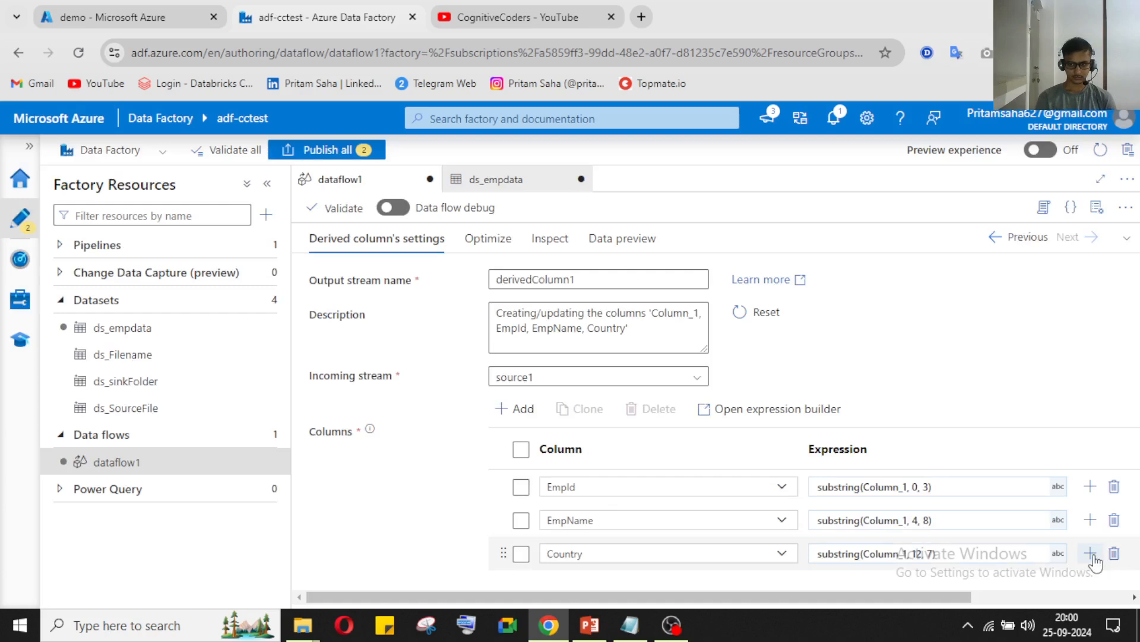
# Open the options for adding an entry after Country, and check in empdata.txt's fourth line where the phone number field starts
pyautogui.click(1093, 558)
pyautogui.click(631, 625)
pyautogui.click(636, 630)
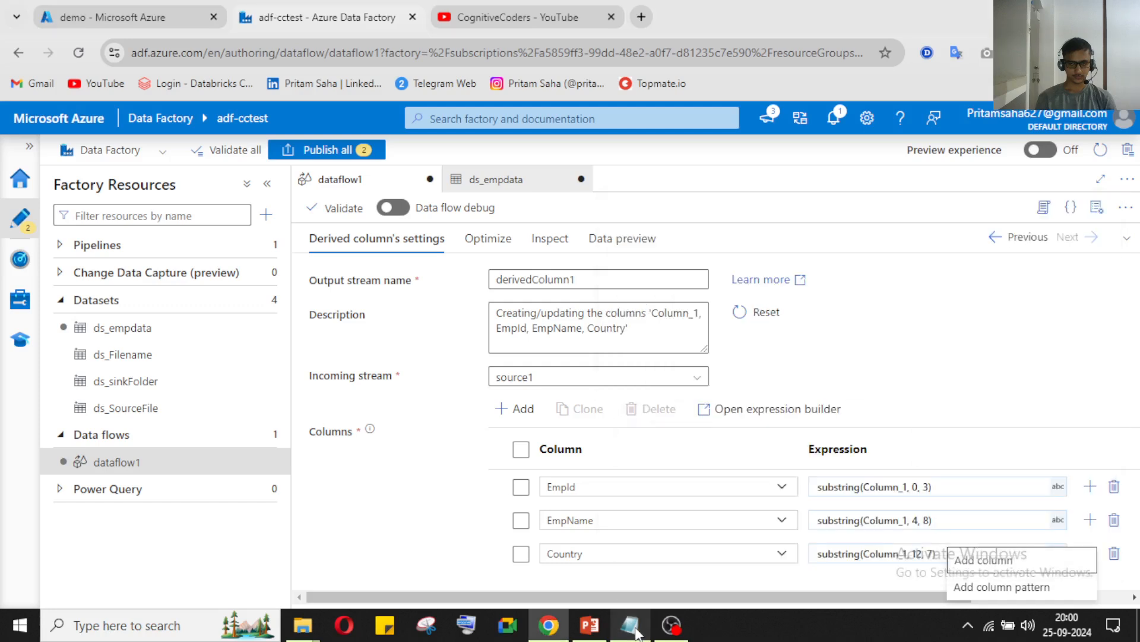
pyautogui.click(635, 631)
pyautogui.moveTo(611, 293); pyautogui.dragTo(730, 299)
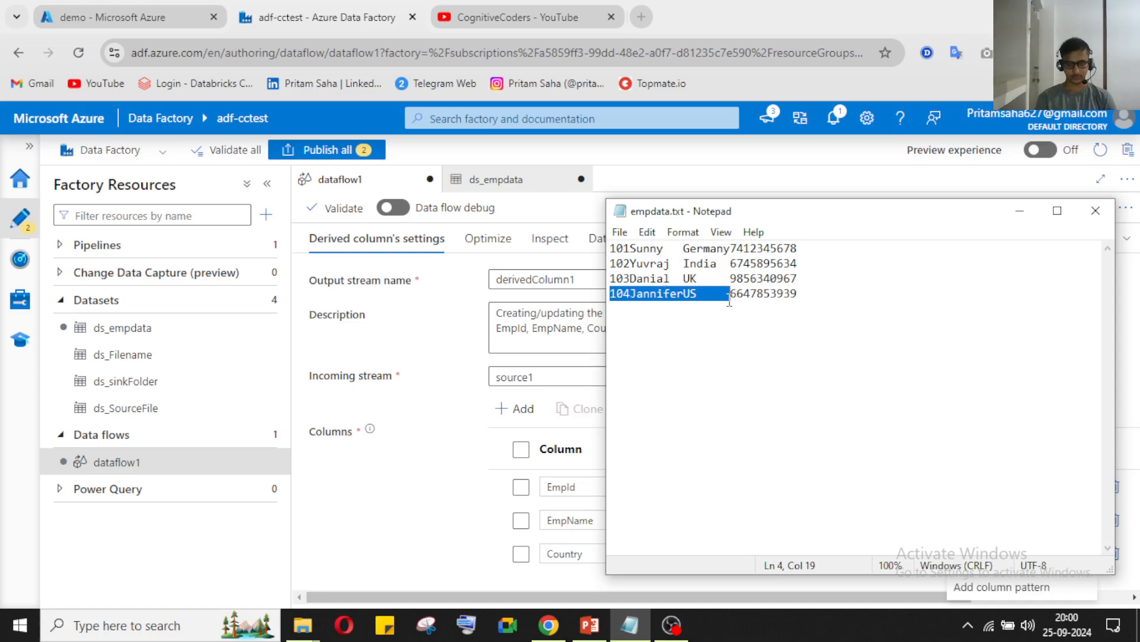
pyautogui.click(1017, 214)
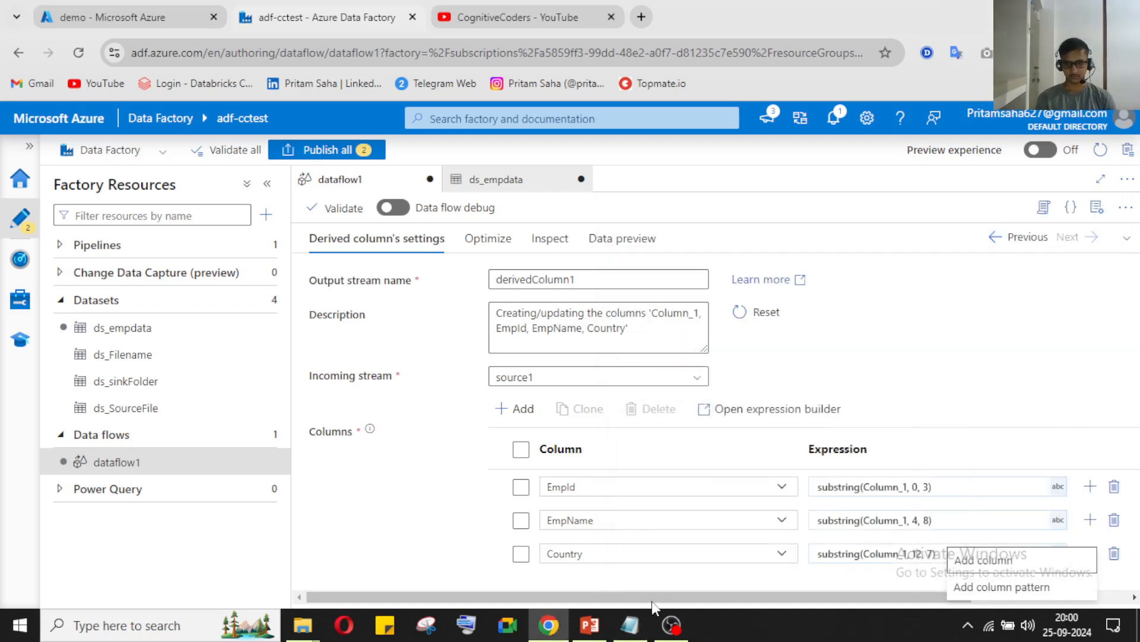
# Add a fourth column named PhoneNo to derivedColumn1
pyautogui.click(997, 561)
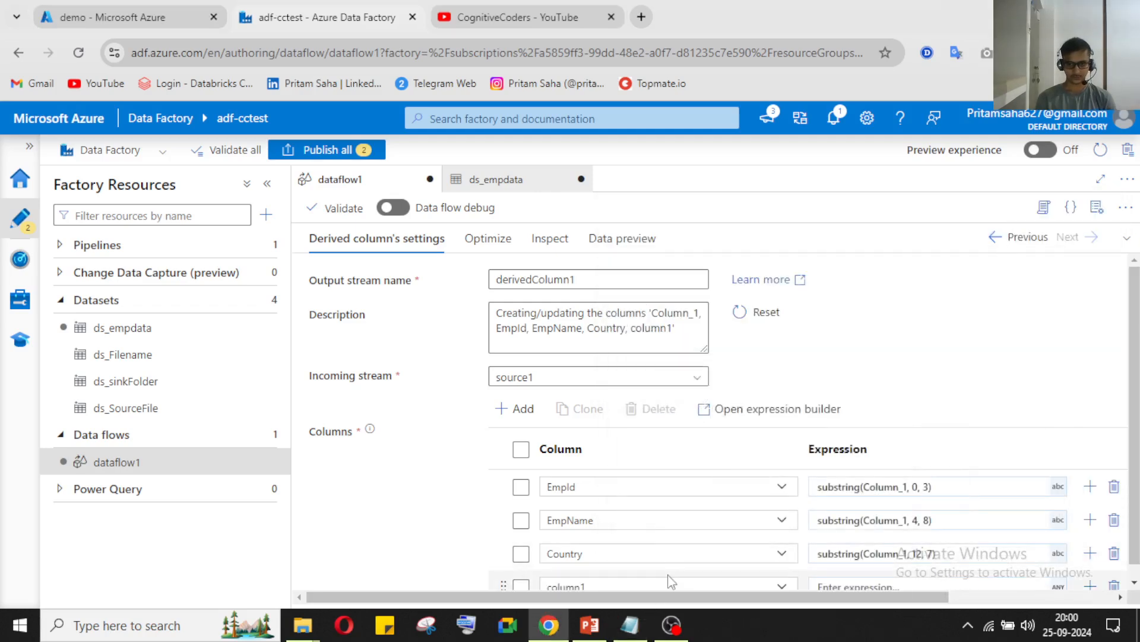
pyautogui.click(612, 573)
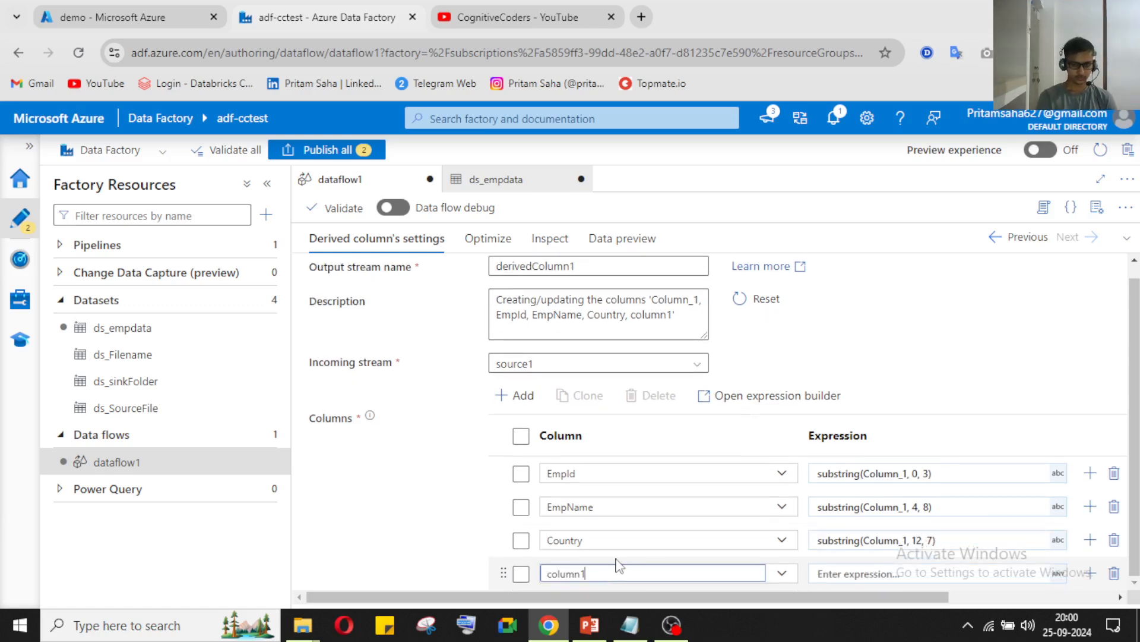
pyautogui.hotkey('ctrl', 'a')
pyautogui.write('ph')
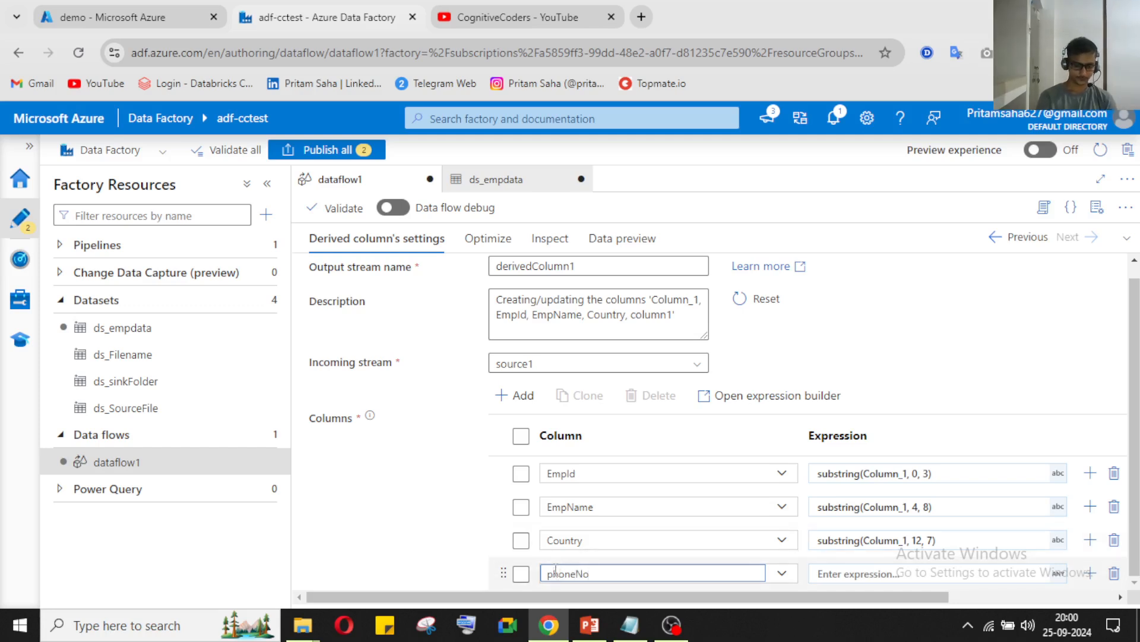
pyautogui.press('BackSpace')
pyautogui.write('P')
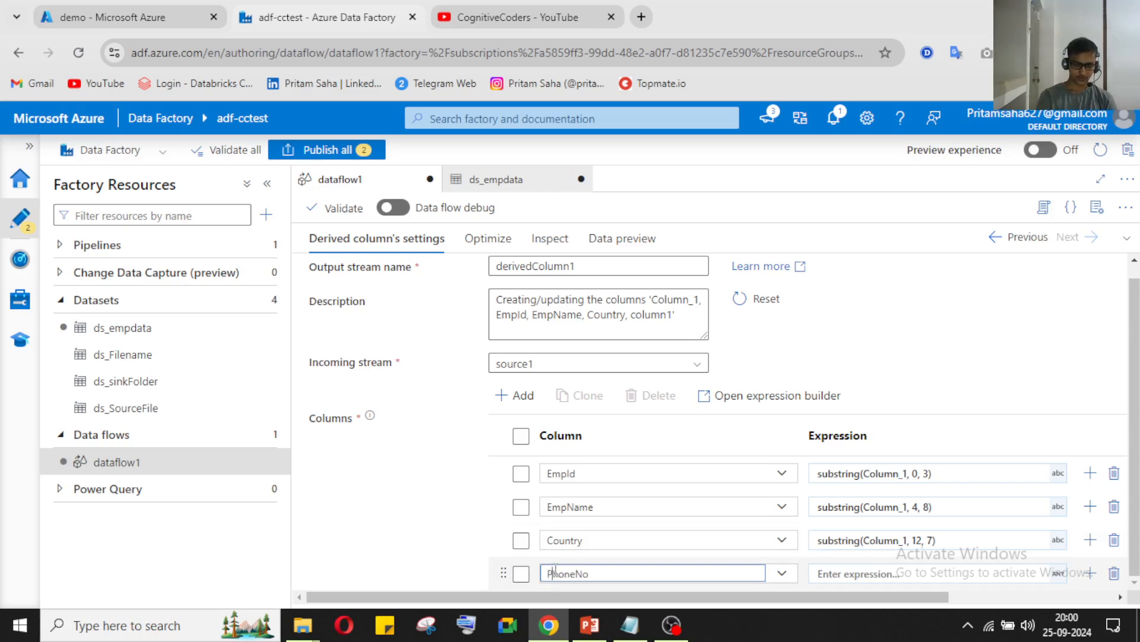
# Open the expression builder for PhoneNo and start its expression with the substring function, using Column_1 as the string argument
pyautogui.click(826, 574)
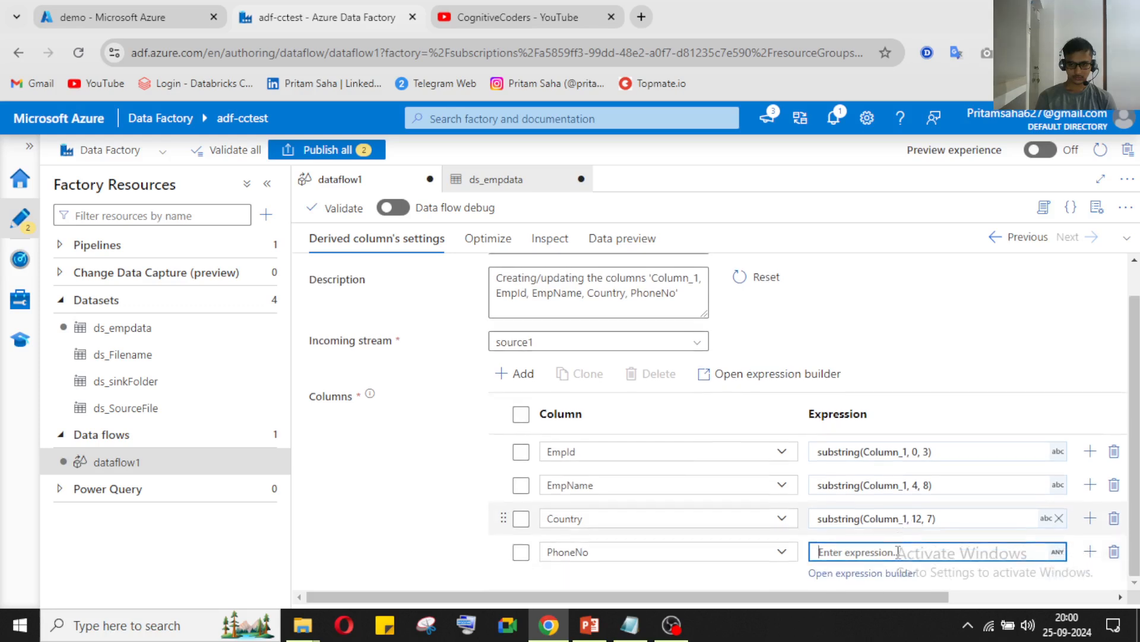
pyautogui.click(811, 551)
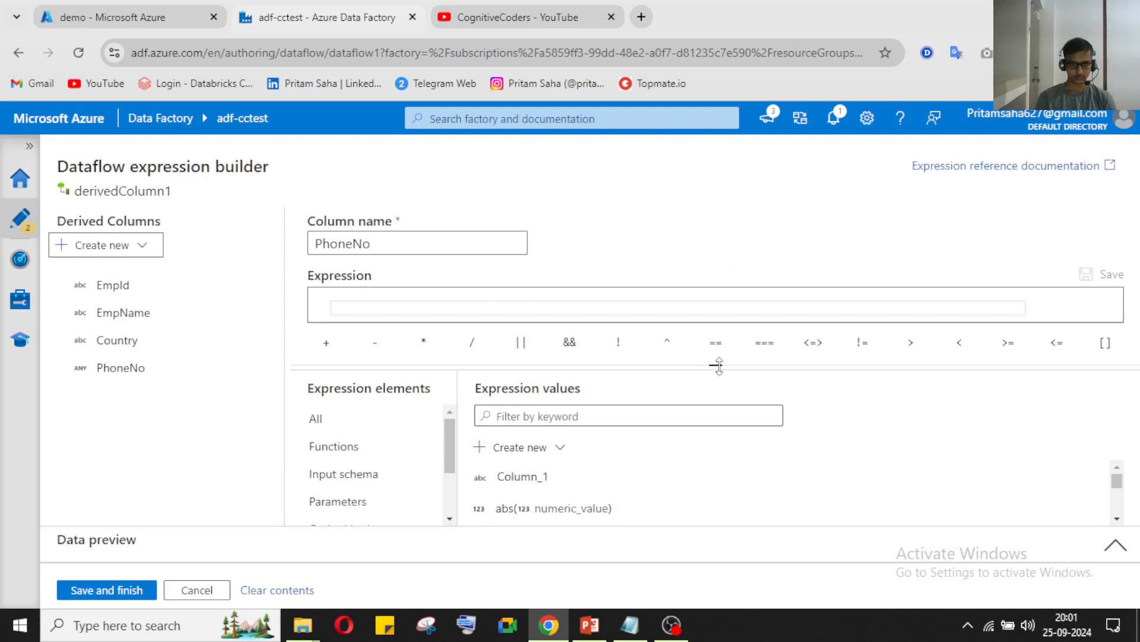
pyautogui.click(641, 310)
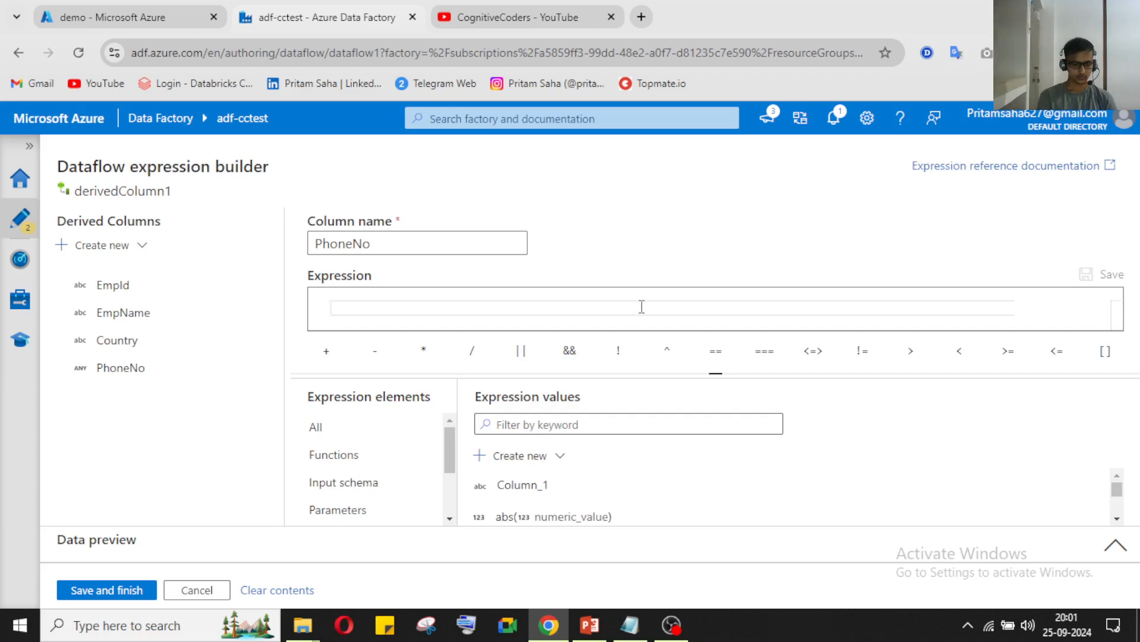
pyautogui.write('su')
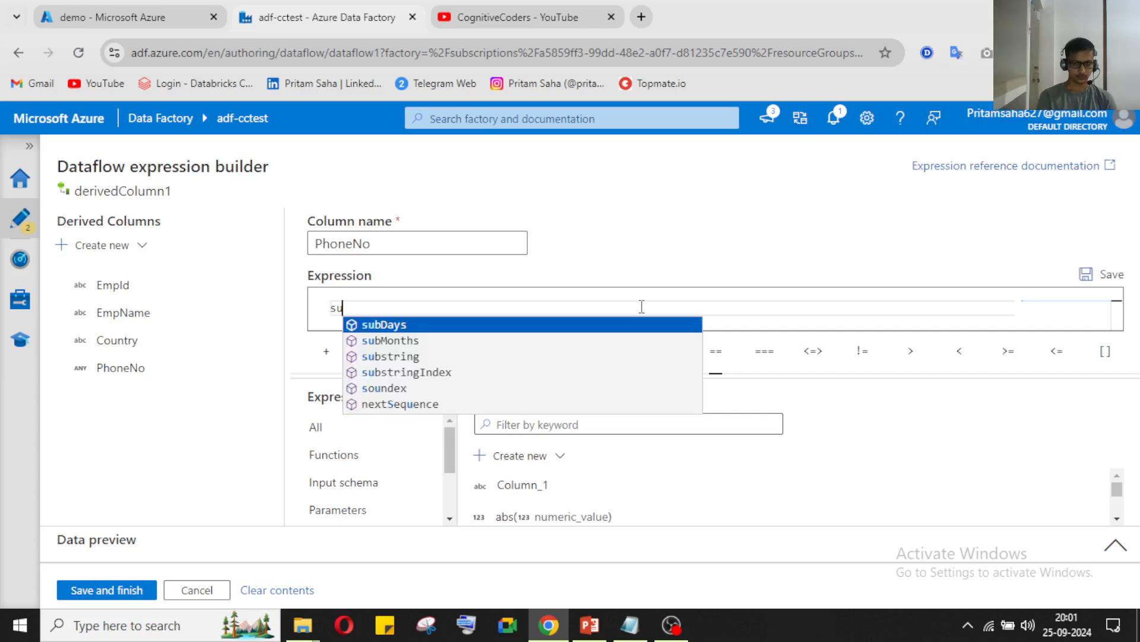
pyautogui.click(438, 355)
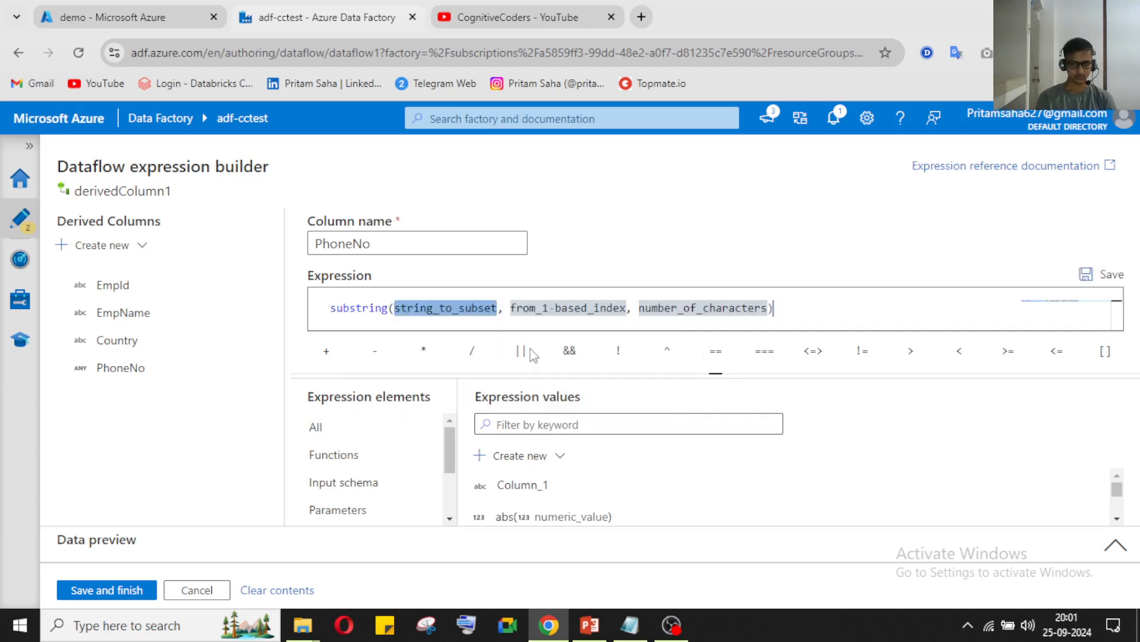
pyautogui.click(563, 487)
# Set the PhoneNo substring's start index to 20 and its number of characters to 10, and save the expression
pyautogui.doubleClick(503, 310)
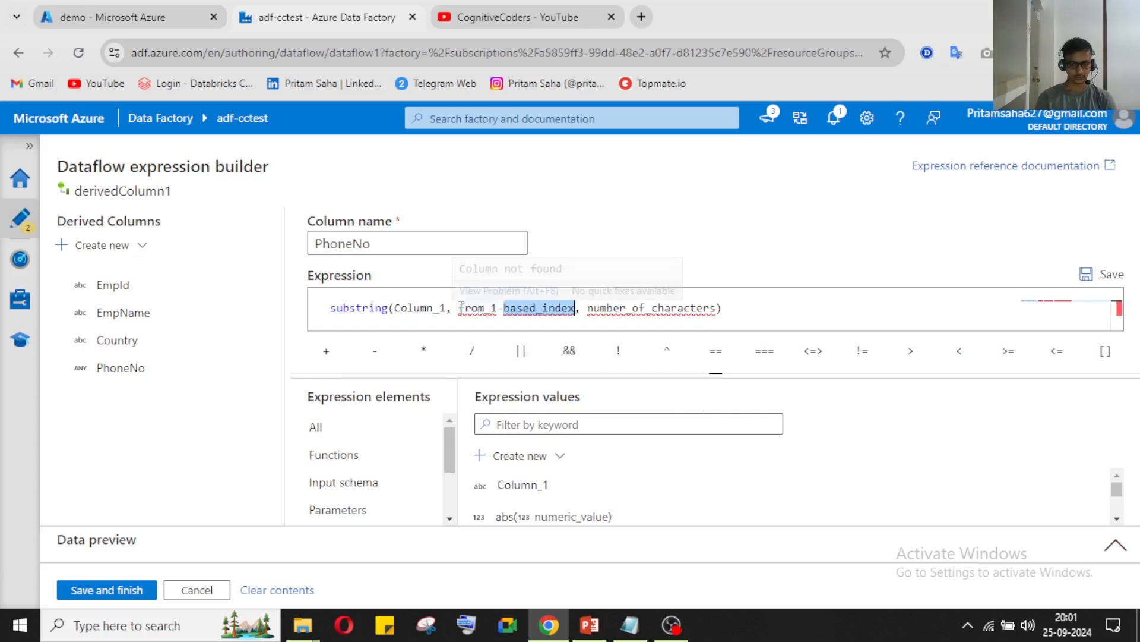
pyautogui.moveTo(460, 307); pyautogui.dragTo(575, 310)
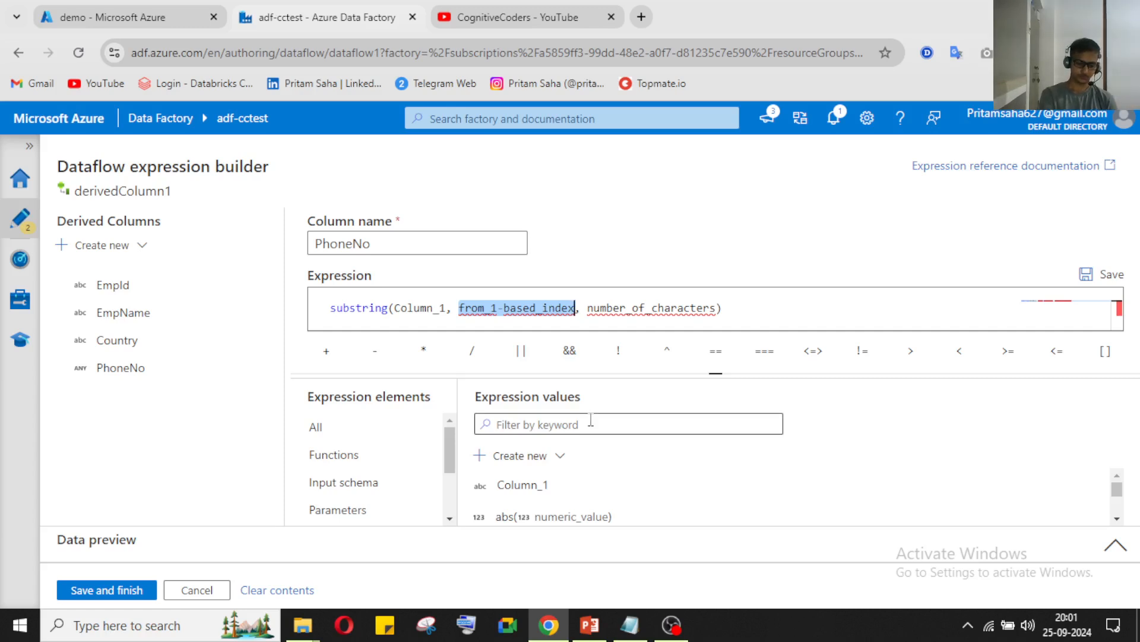
pyautogui.write('29')
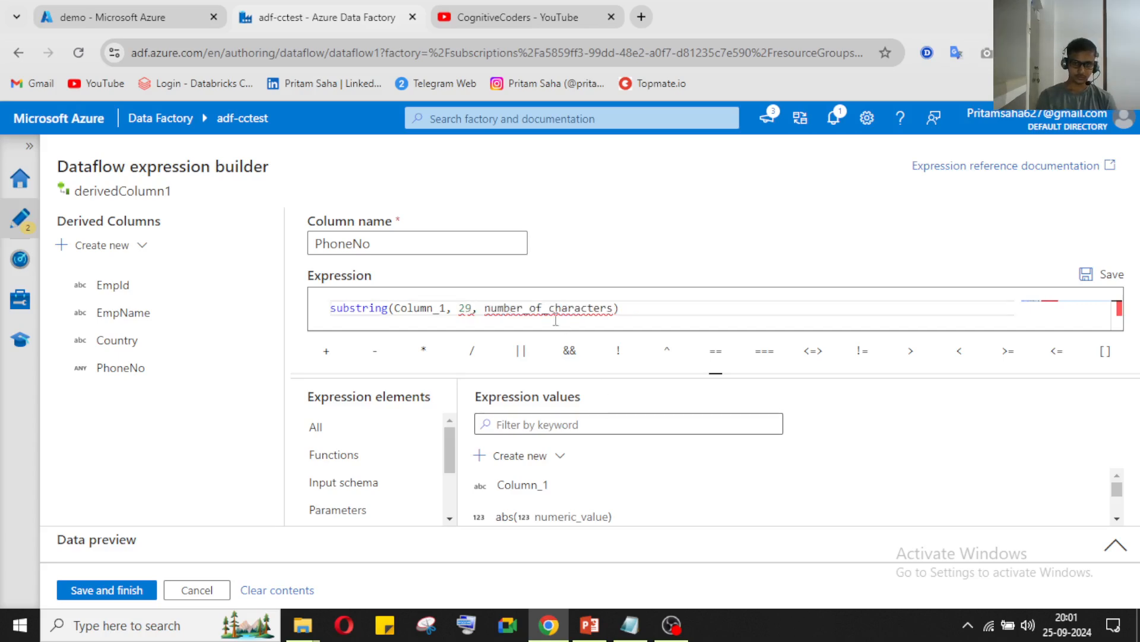
pyautogui.press('BackSpace')
pyautogui.write('0')
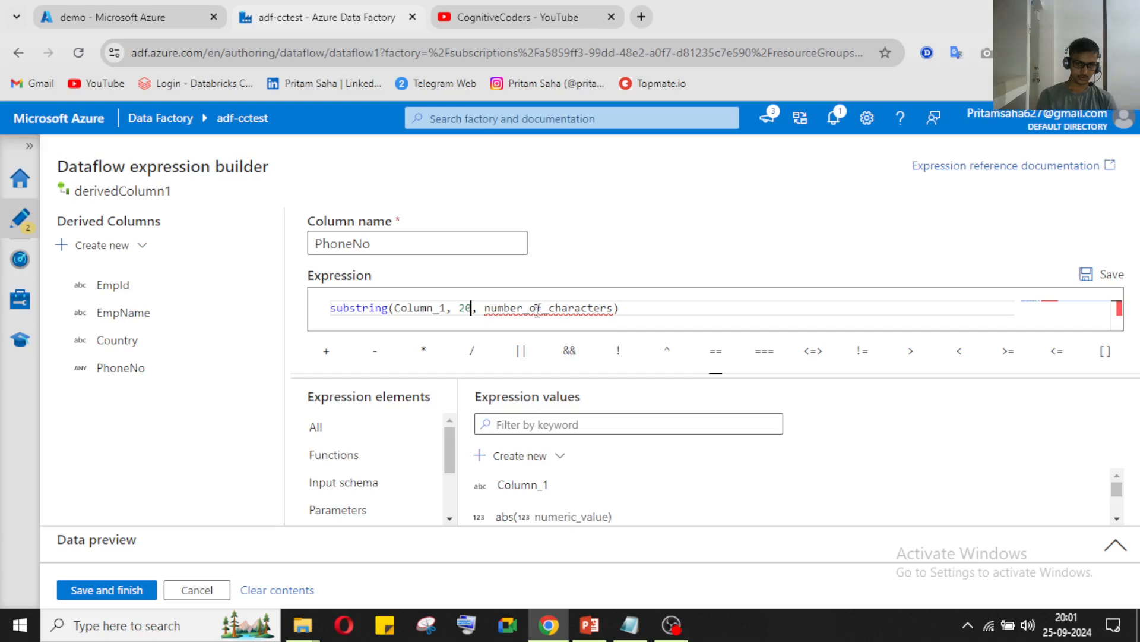
pyautogui.doubleClick(536, 310)
pyautogui.write('10')
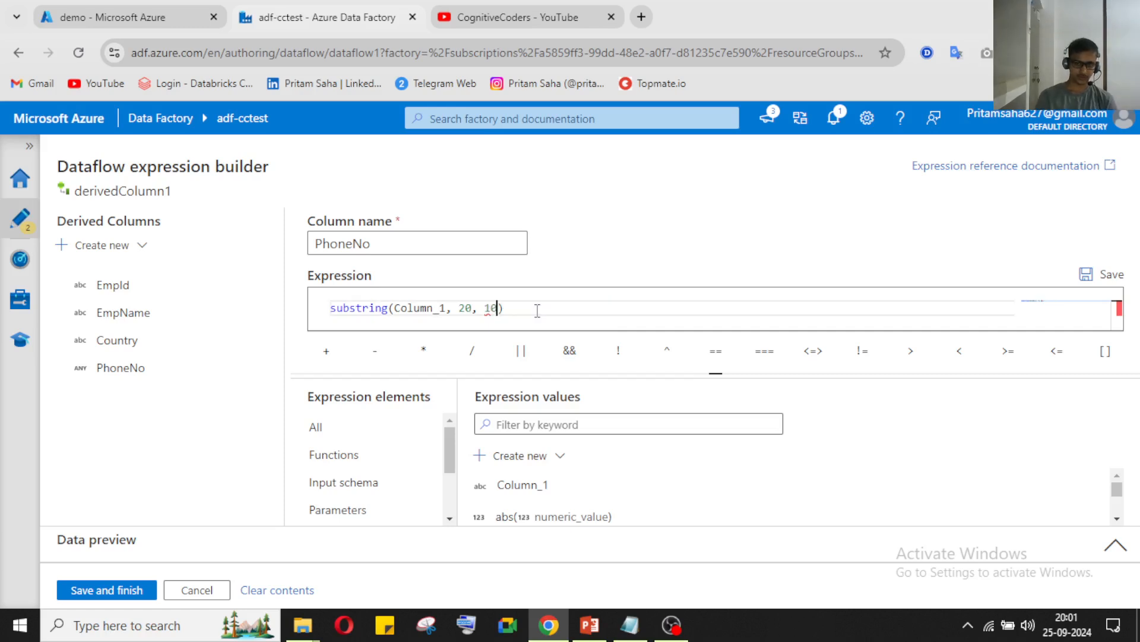
pyautogui.click(115, 591)
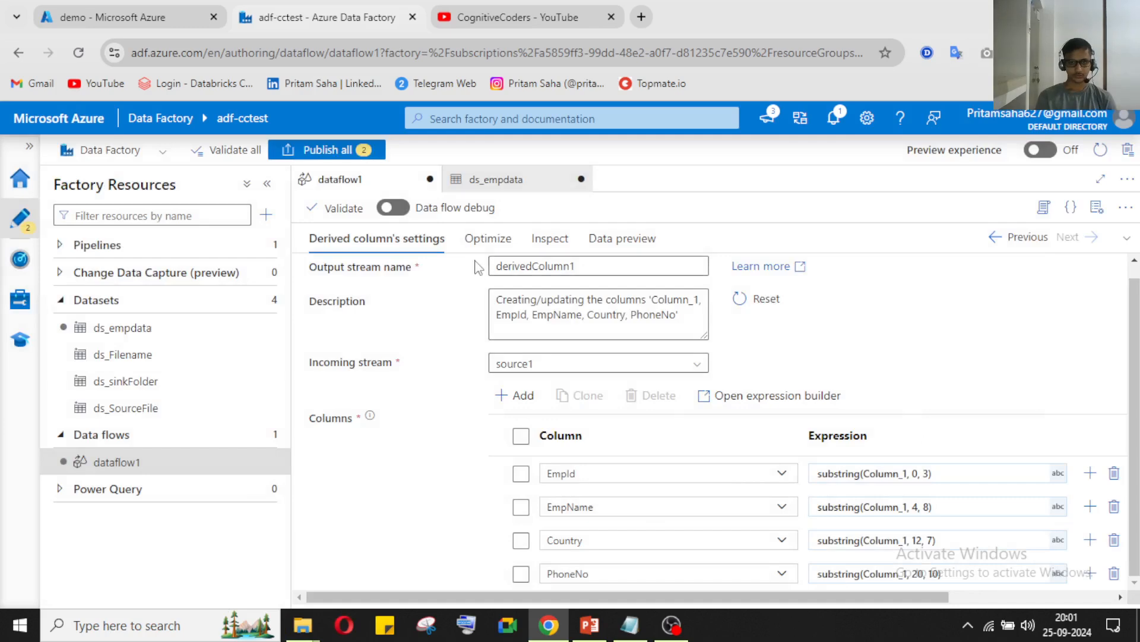
# Turn on data flow debug with AutoResolveIntegrationRuntime and a debug time to live of 1 hour
pyautogui.scroll(1, 843, 494)
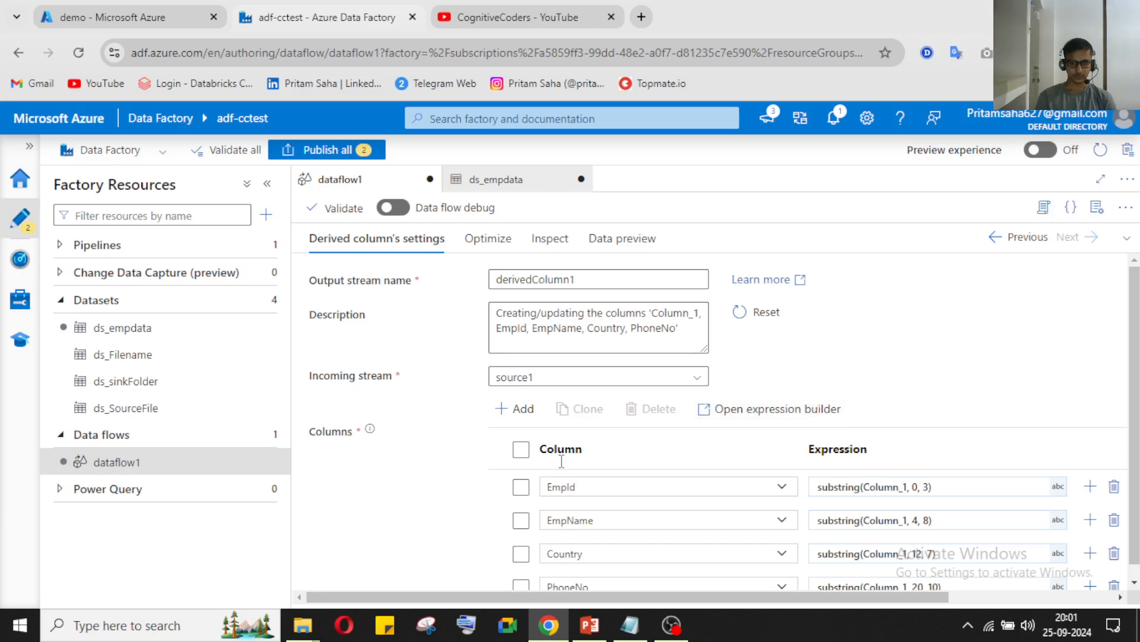
pyautogui.click(390, 209)
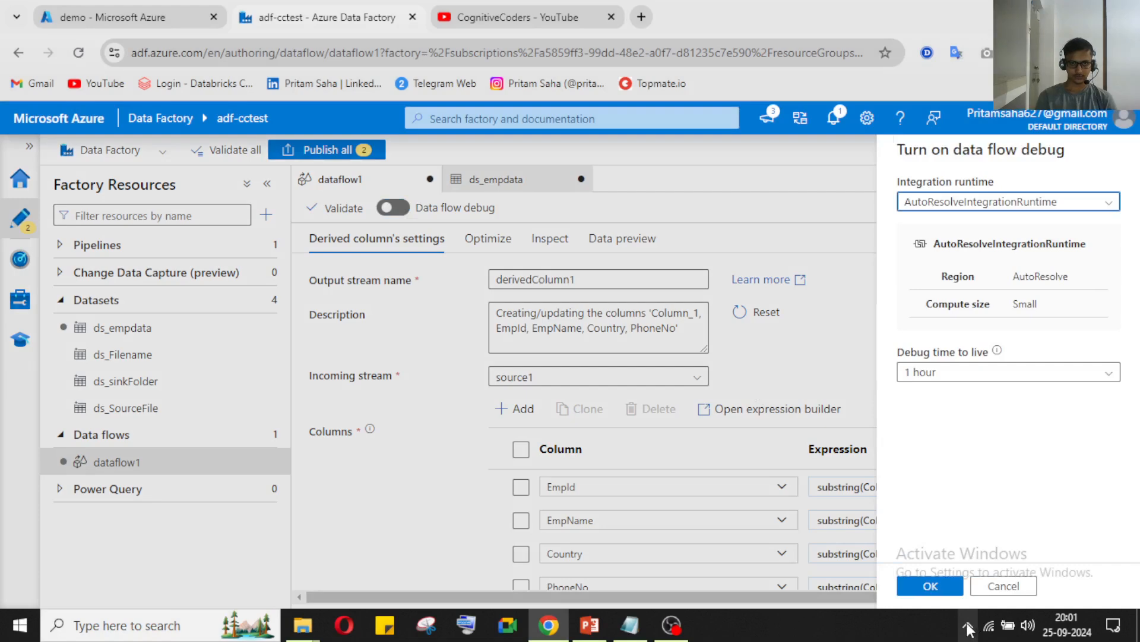
pyautogui.click(1109, 373)
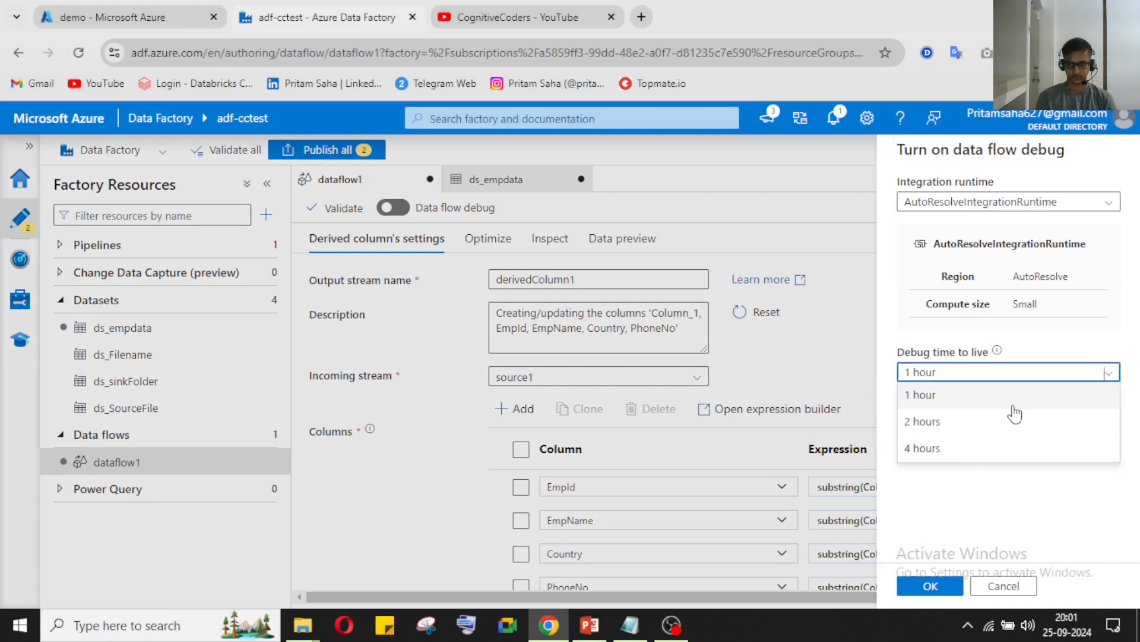
pyautogui.click(978, 401)
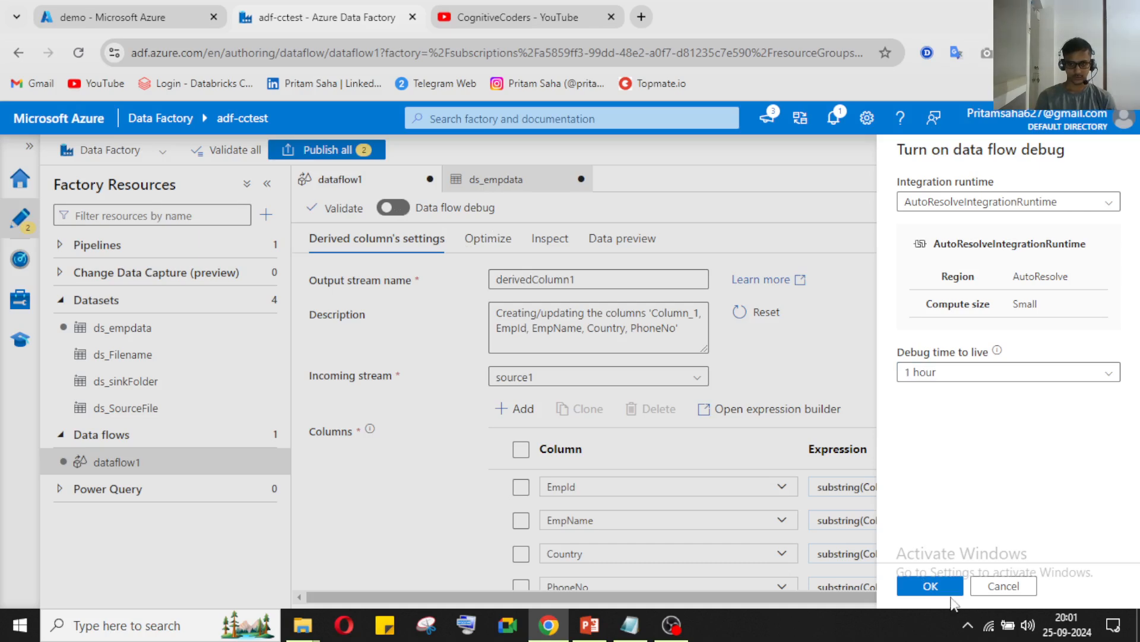
pyautogui.click(927, 587)
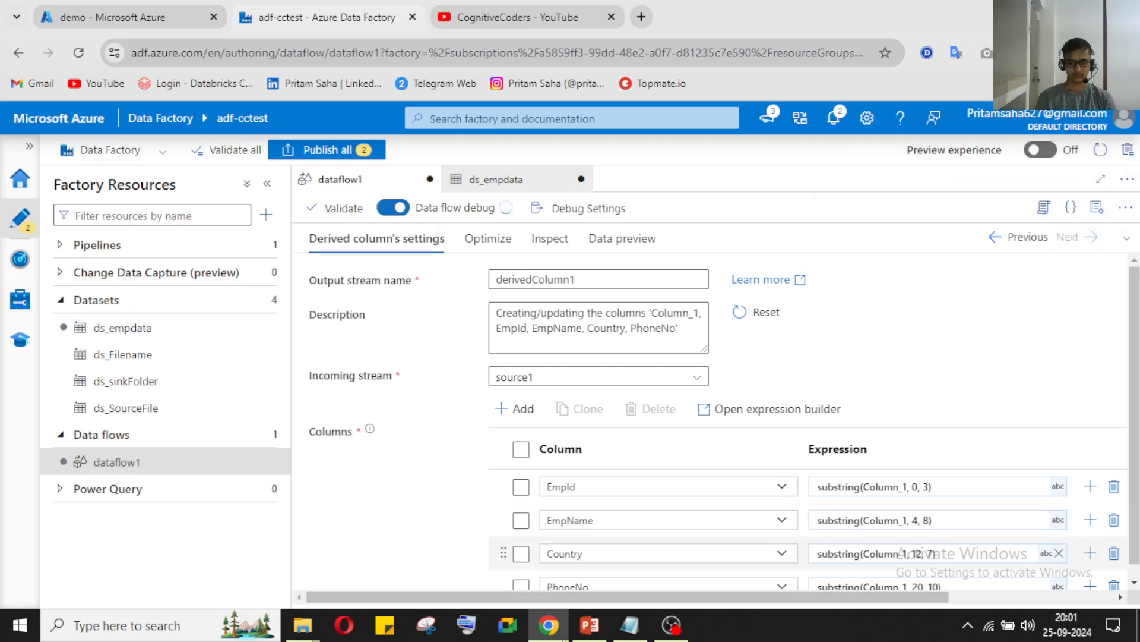
pyautogui.moveTo(679, 638)
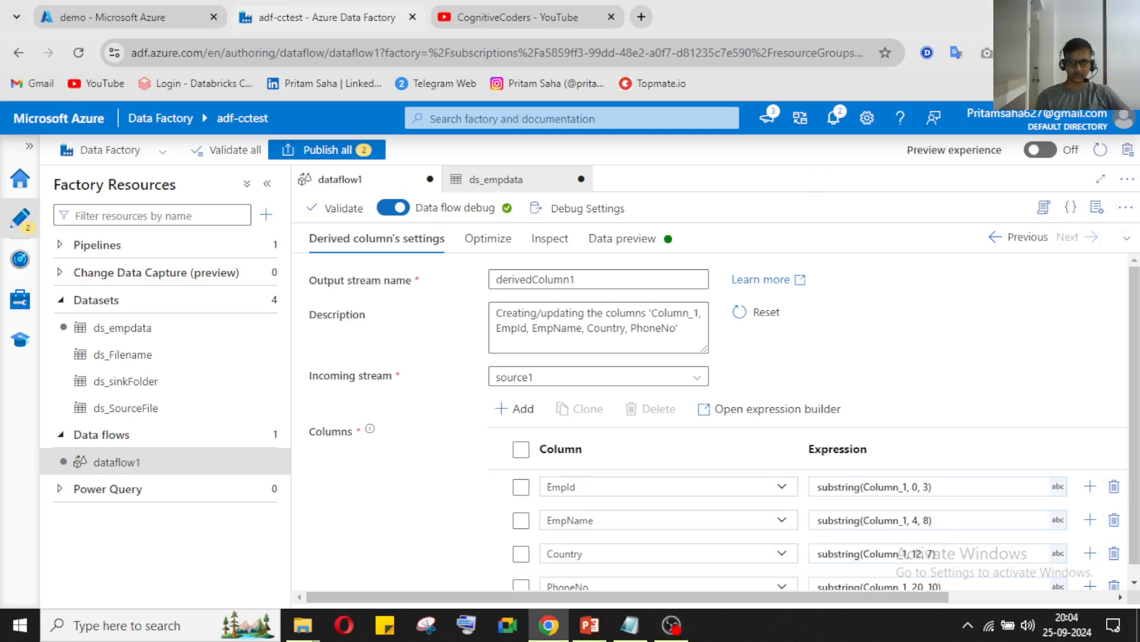
# Check the data flow debug notification, load the data preview of derivedColumn1 and widen its Column_1 column
pyautogui.click(833, 118)
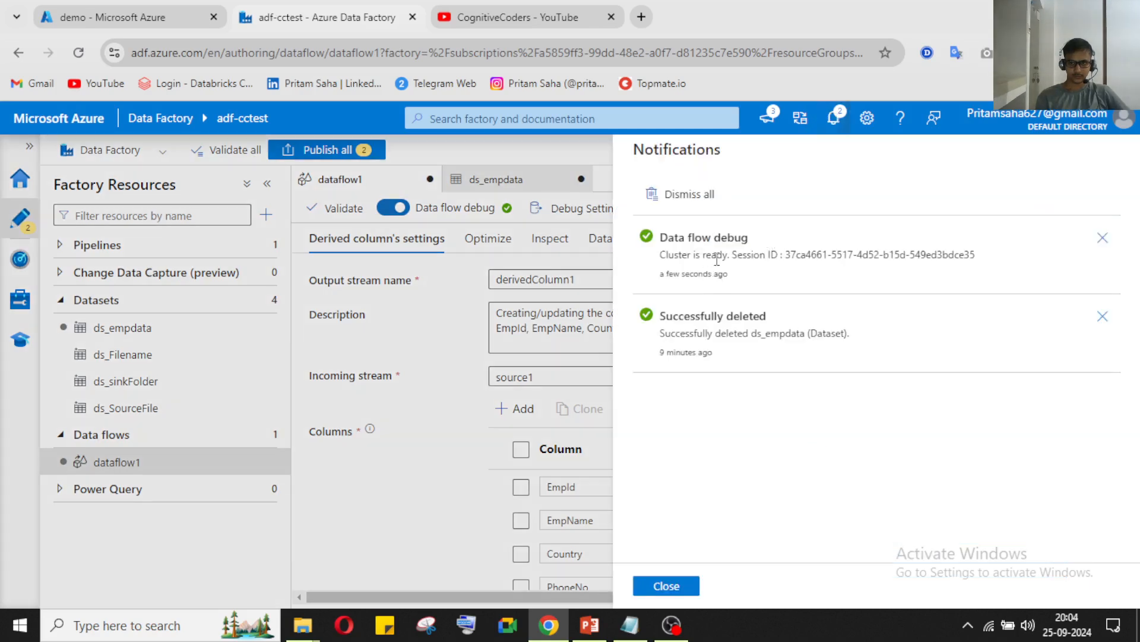
pyautogui.click(830, 126)
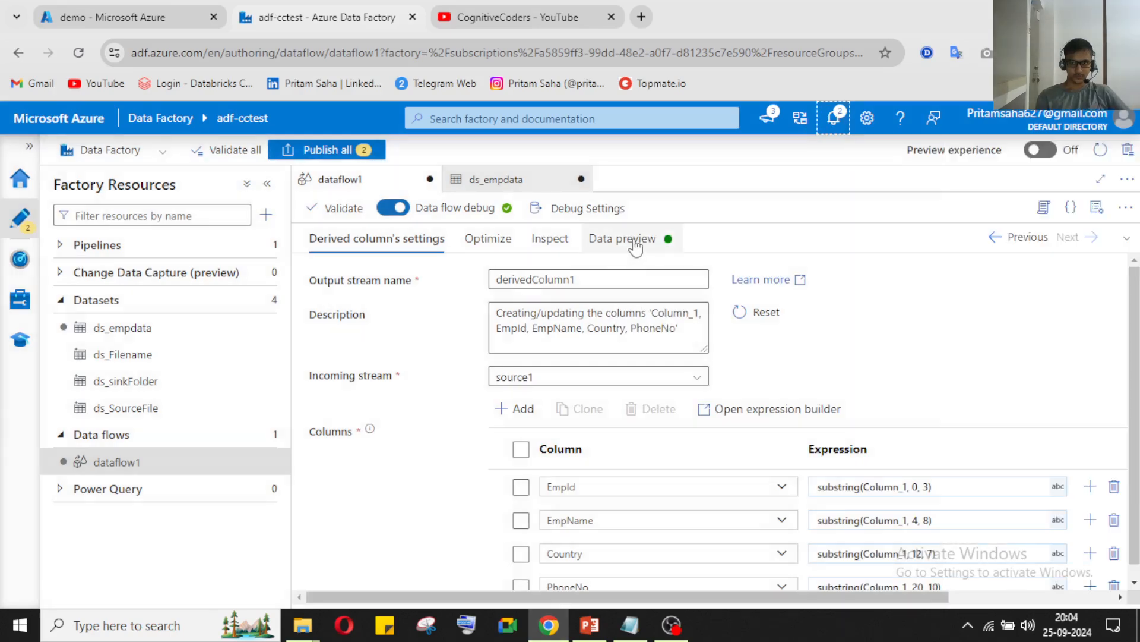
pyautogui.click(636, 244)
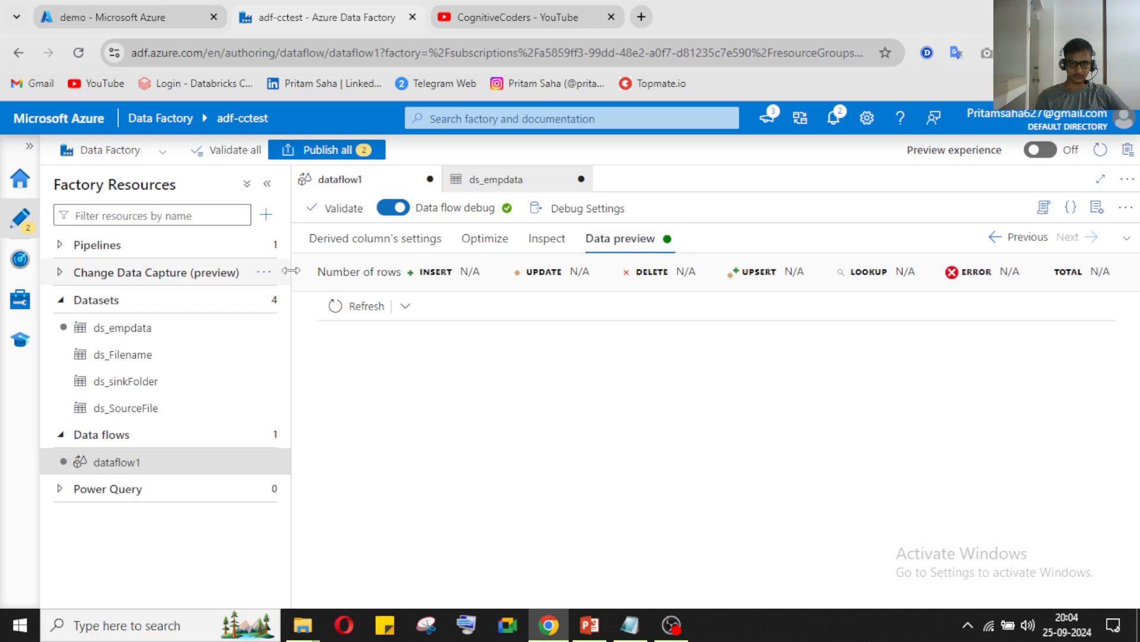
pyautogui.click(356, 306)
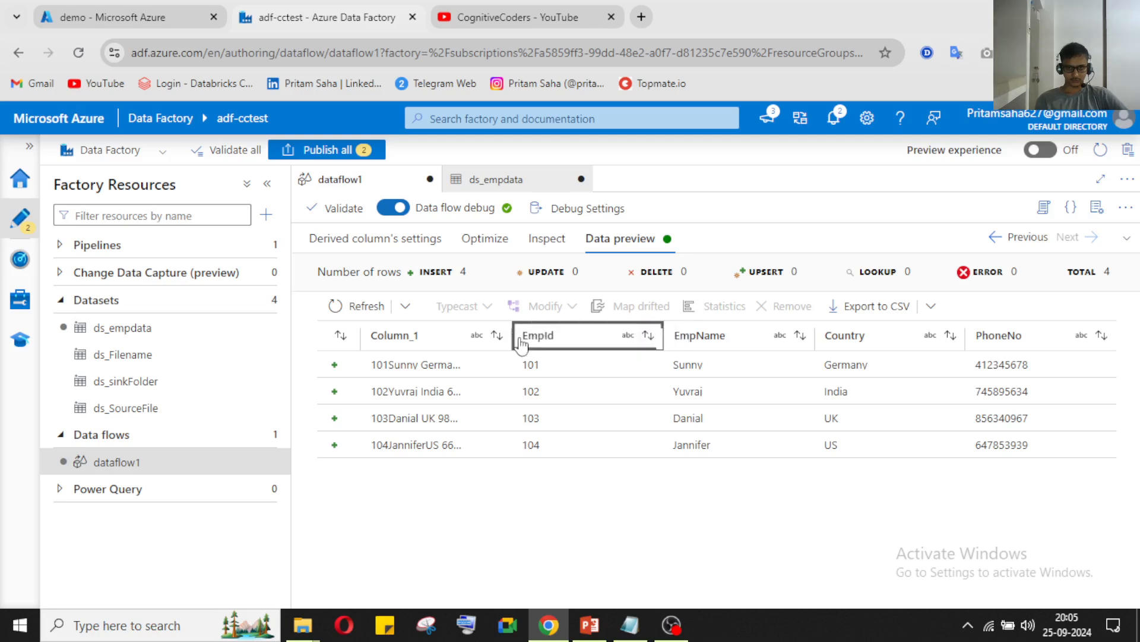
pyautogui.moveTo(517, 336); pyautogui.dragTo(540, 335)
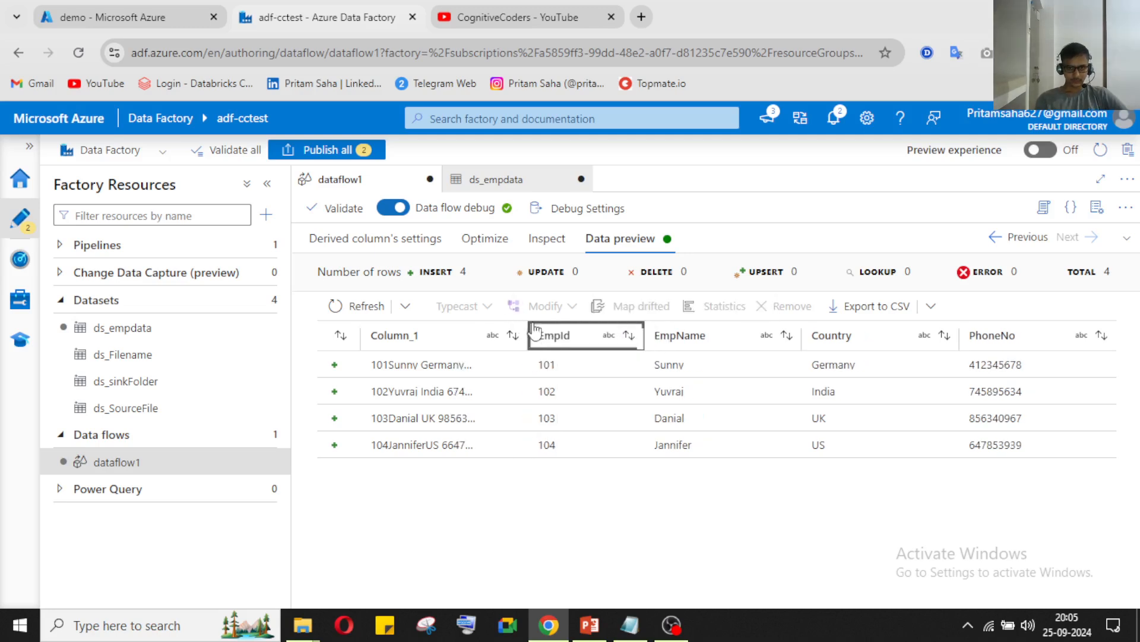
# Compare the PhoneNo values in the data preview with the source records of empdata.txt in Notepad
pyautogui.click(629, 624)
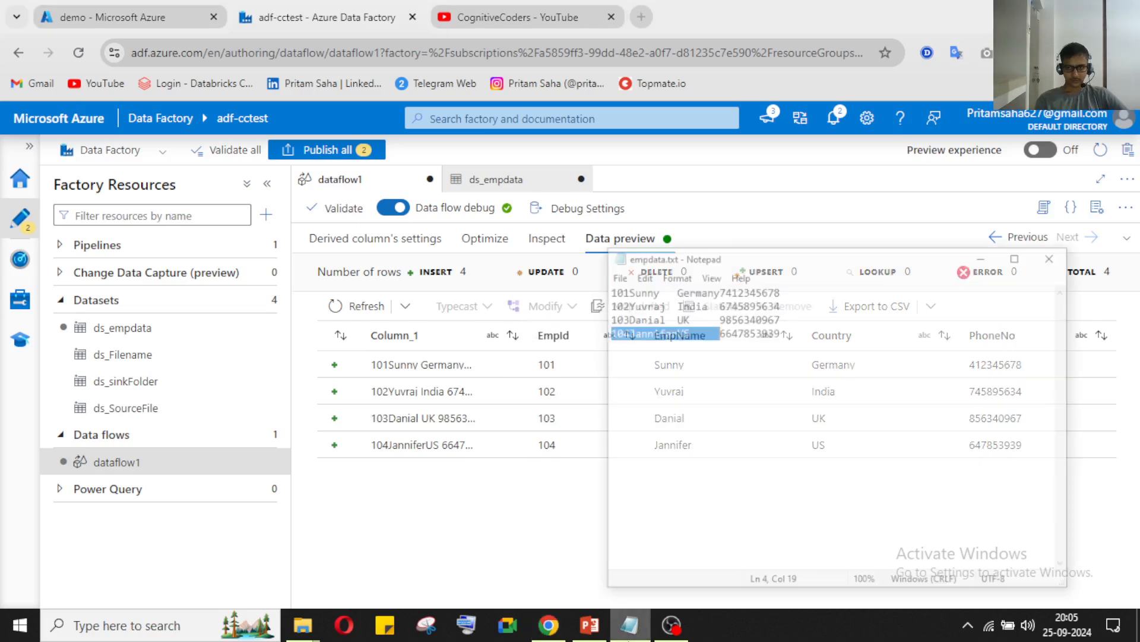
pyautogui.click(630, 624)
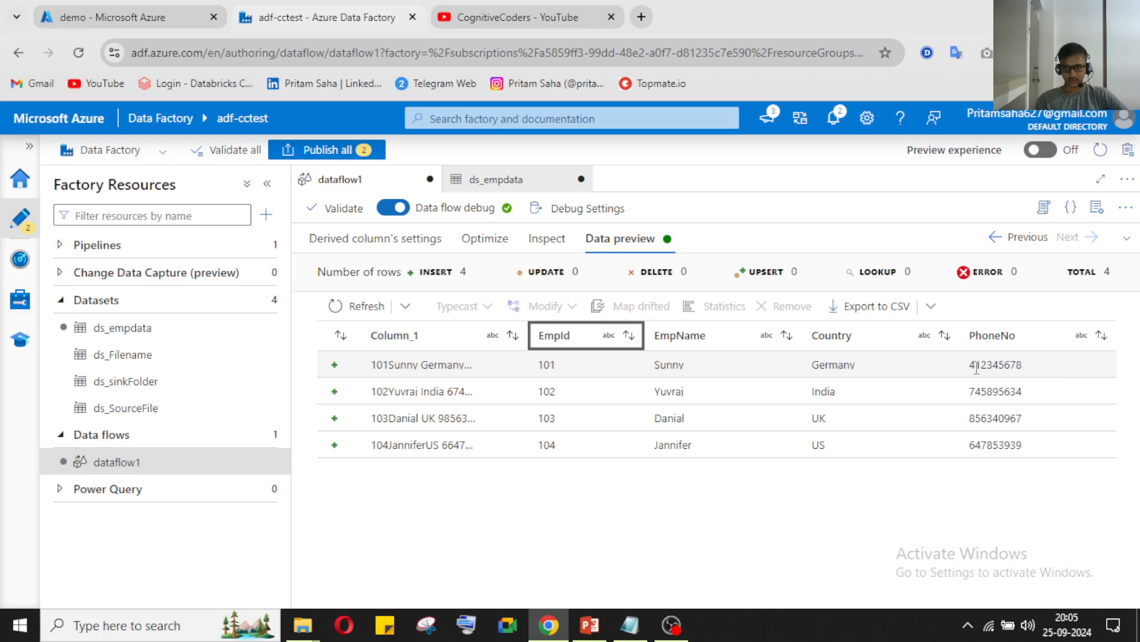
pyautogui.click(628, 625)
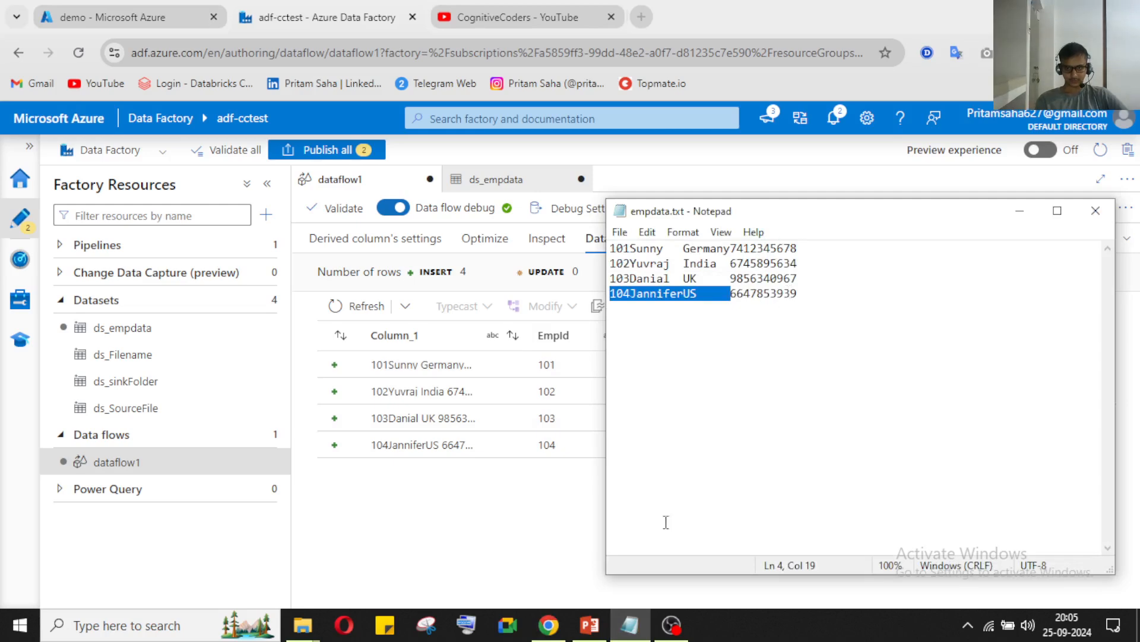
pyautogui.click(628, 625)
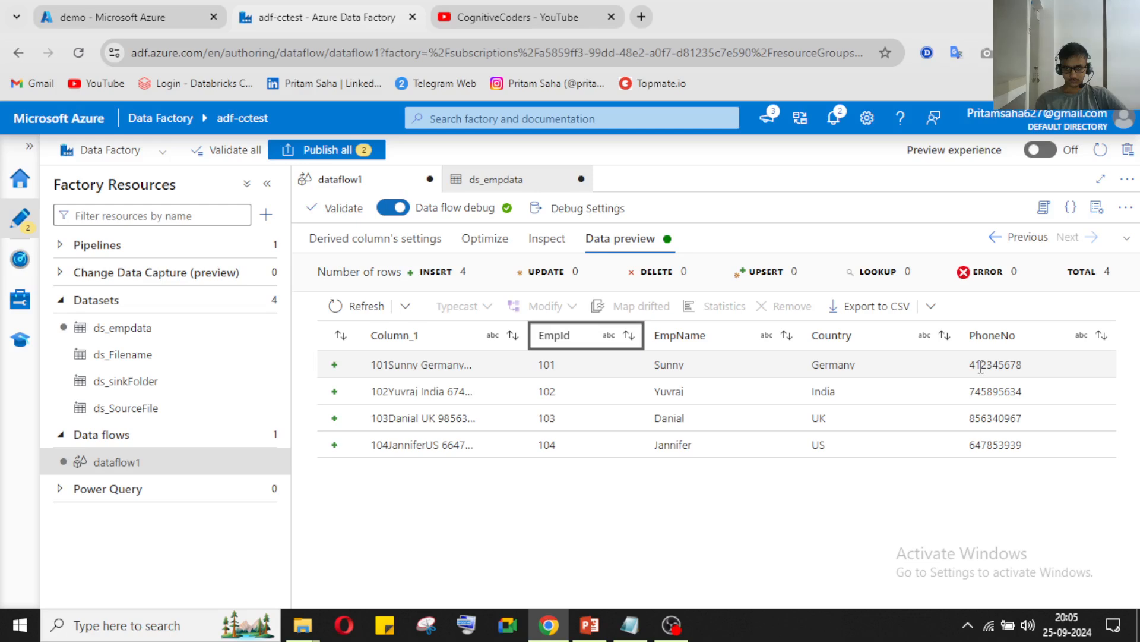
pyautogui.click(639, 634)
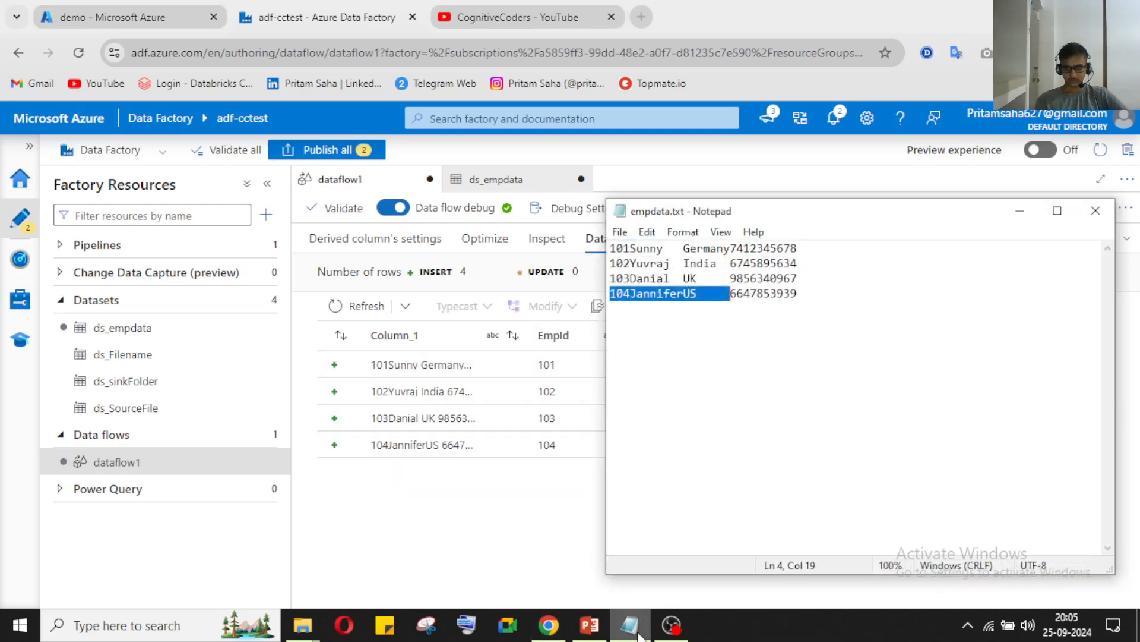
pyautogui.click(639, 633)
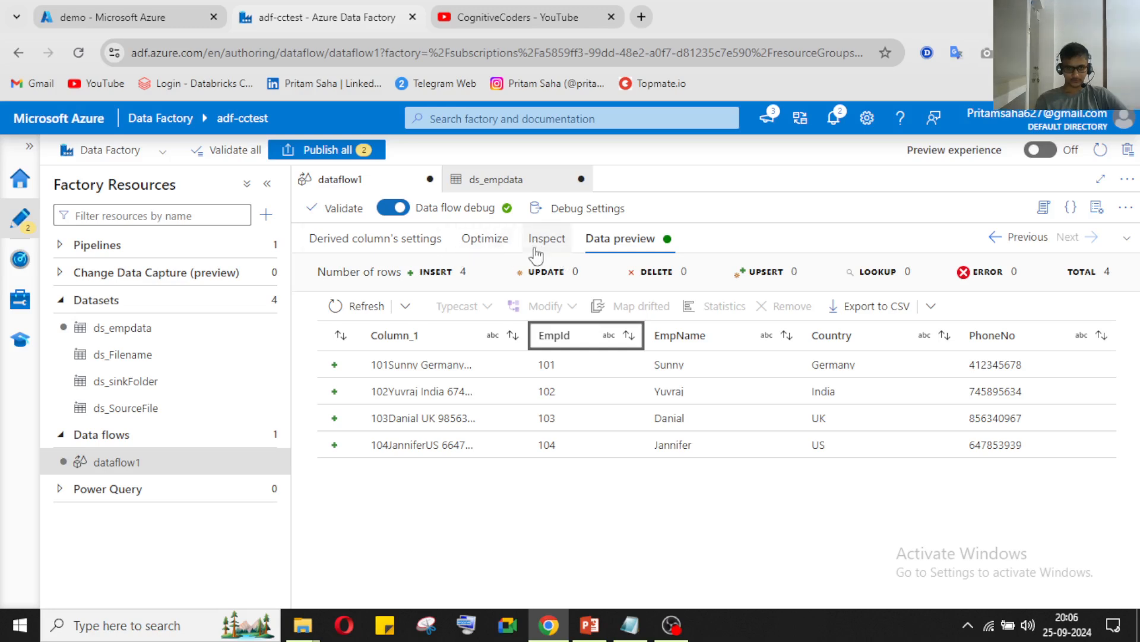
# Set the start index of the PhoneNo substring expression to 19 and refresh the data preview of derivedColumn1
pyautogui.click(367, 240)
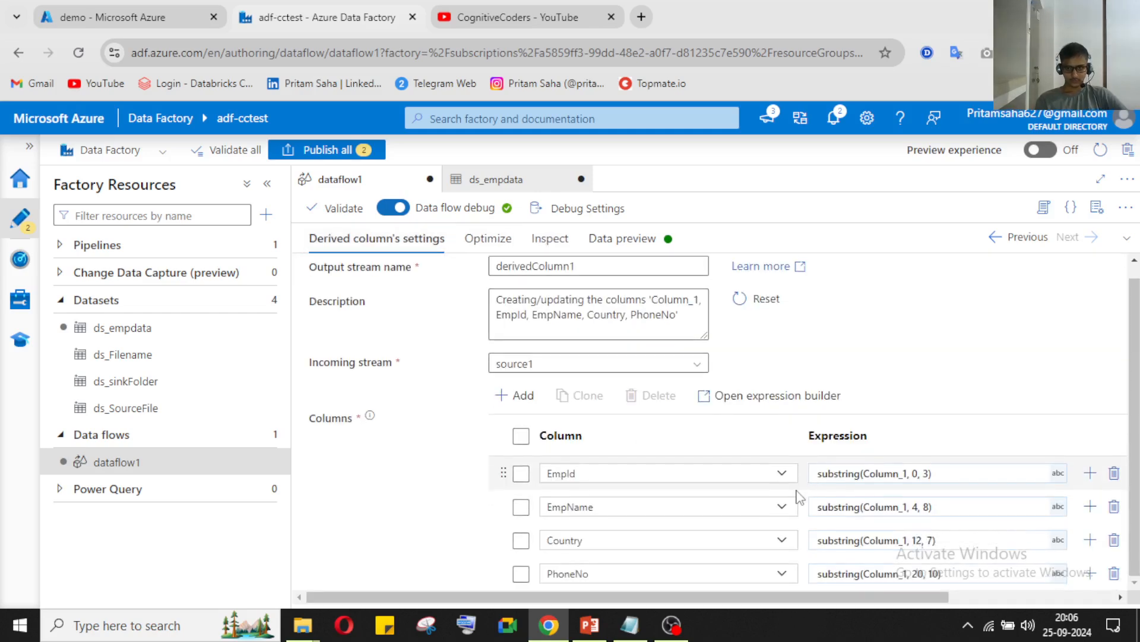
pyautogui.click(924, 575)
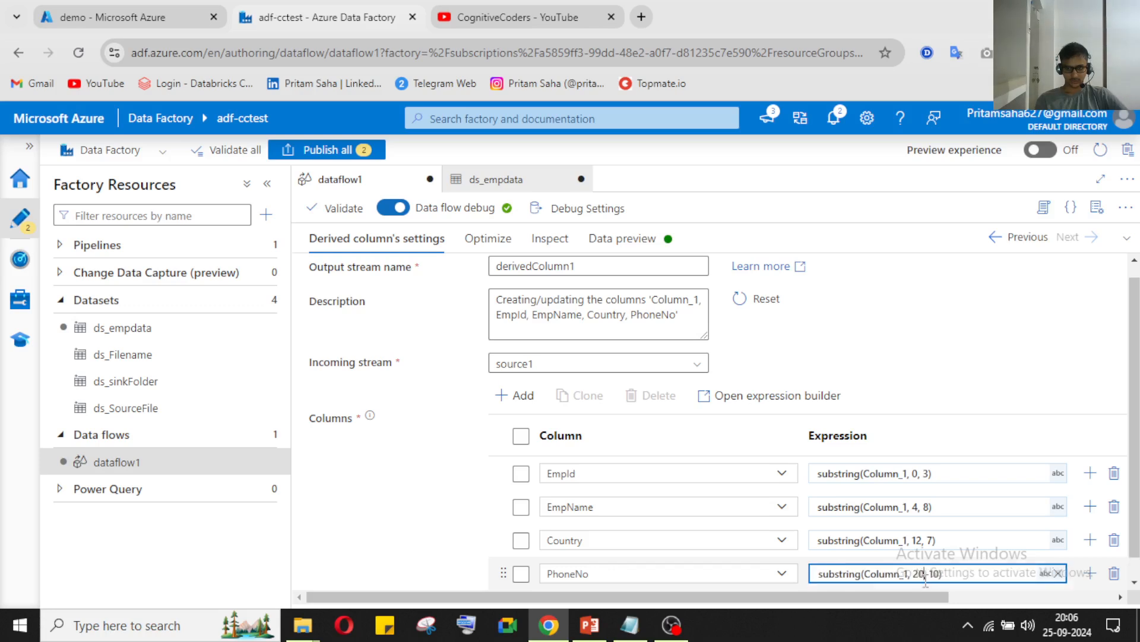
pyautogui.press('BackSpace')
pyautogui.write('1')
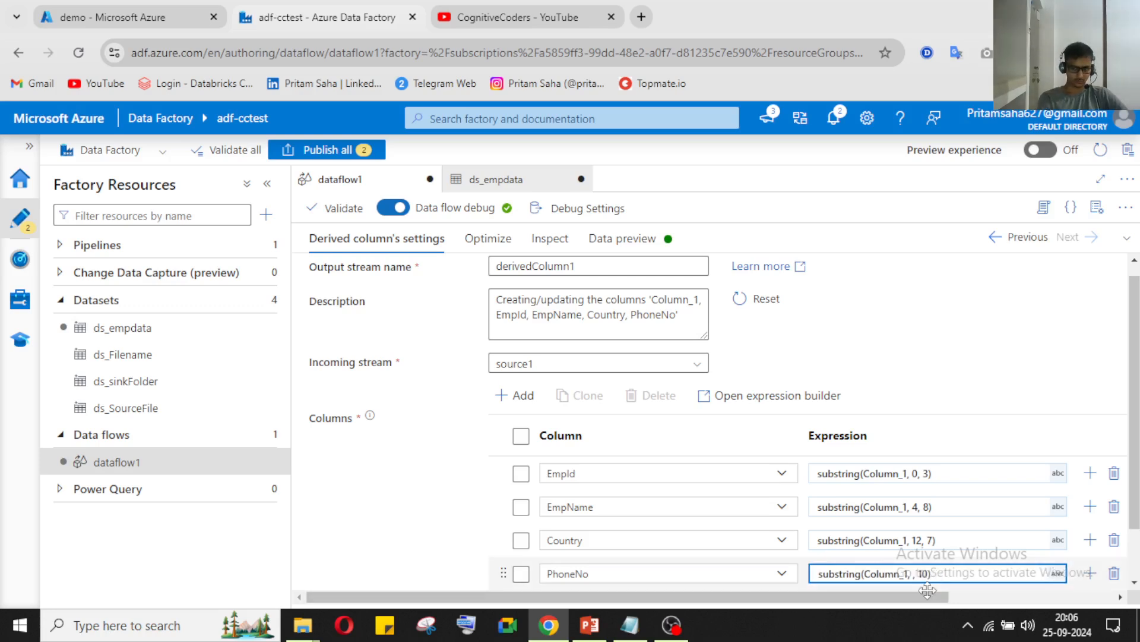
pyautogui.write('9')
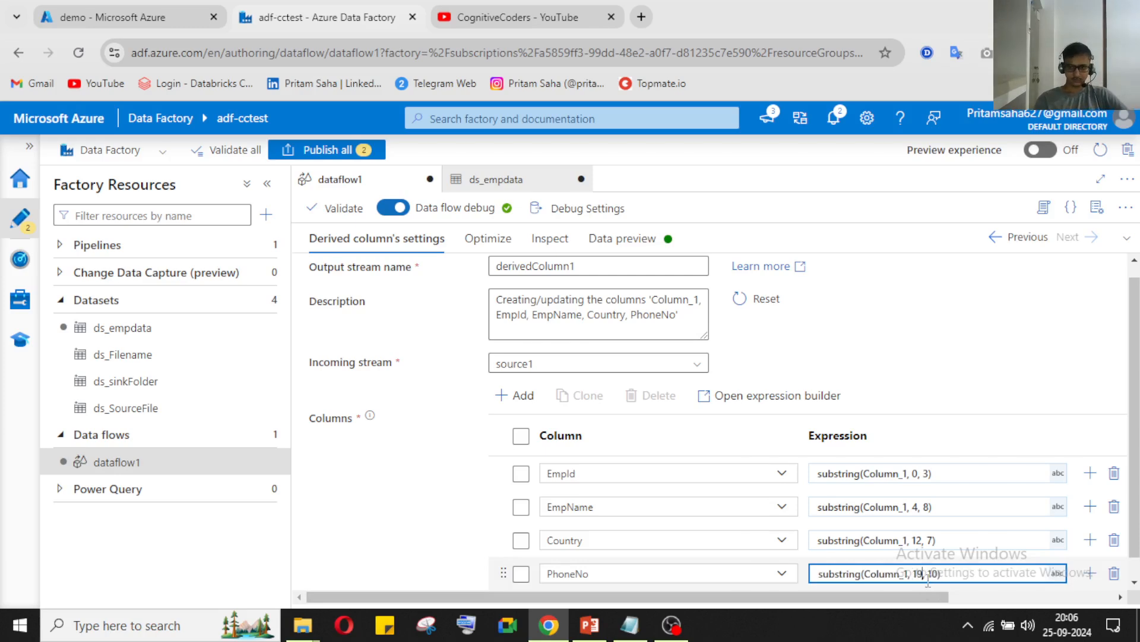
pyautogui.click(636, 242)
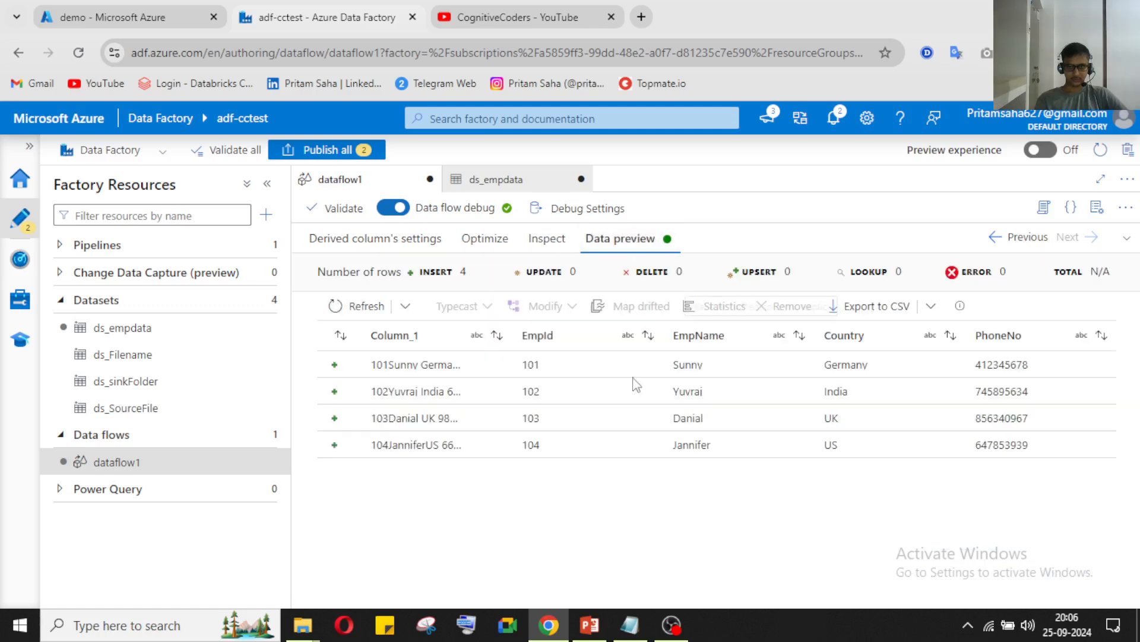
pyautogui.click(364, 306)
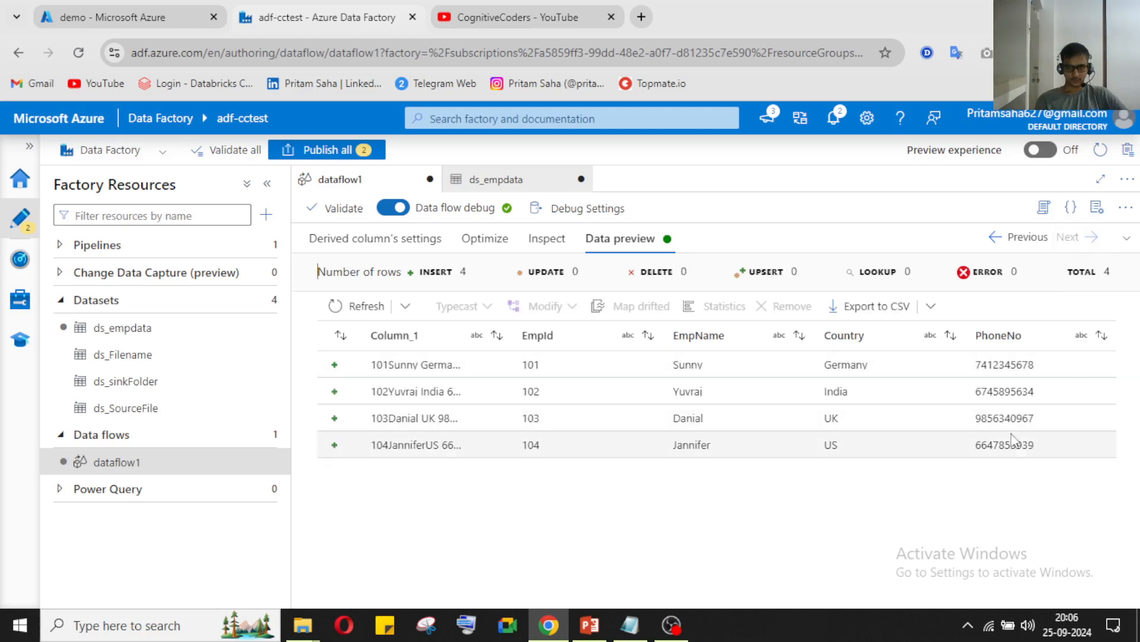
# Add a Select transformation after derivedColumn1 and delete the Column_1 mapping from its input columns
pyautogui.click(1127, 243)
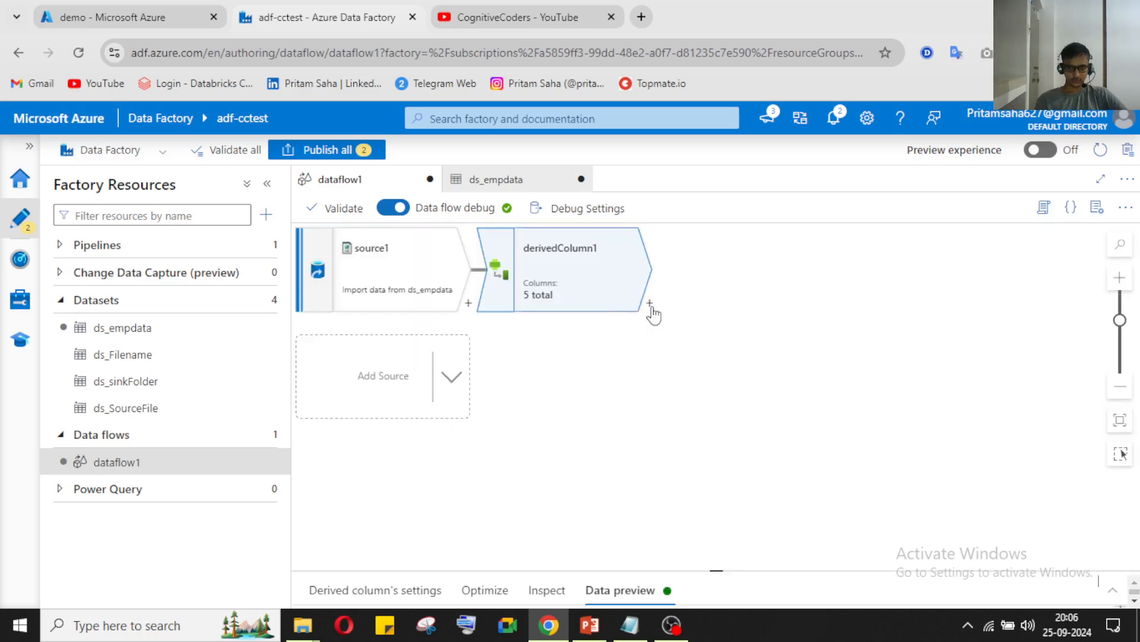
pyautogui.click(650, 303)
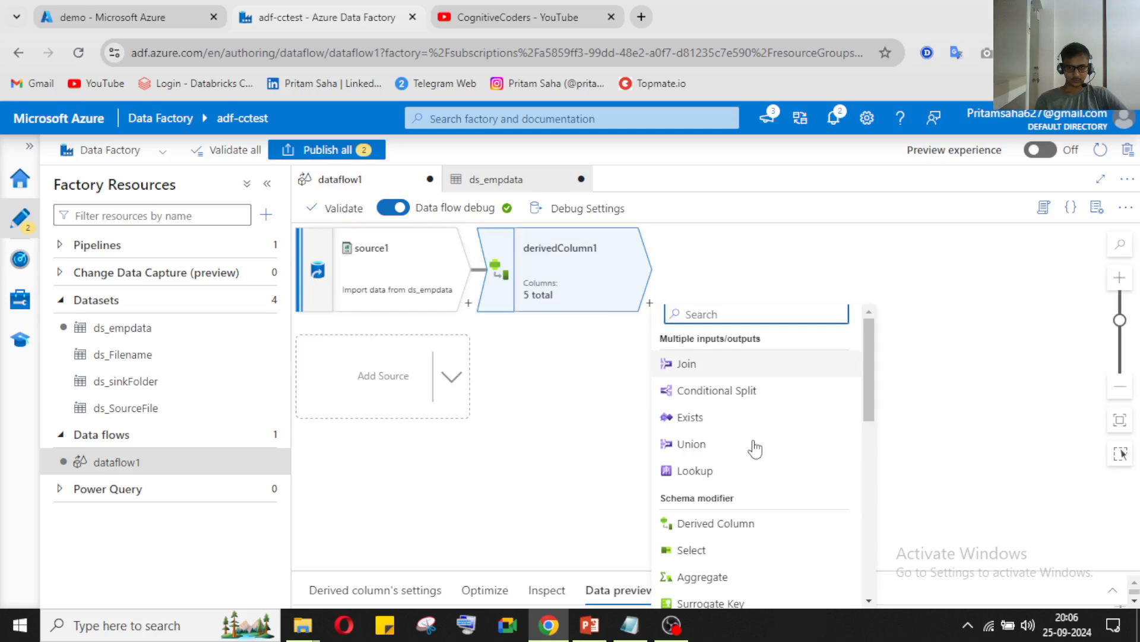
pyautogui.click(758, 550)
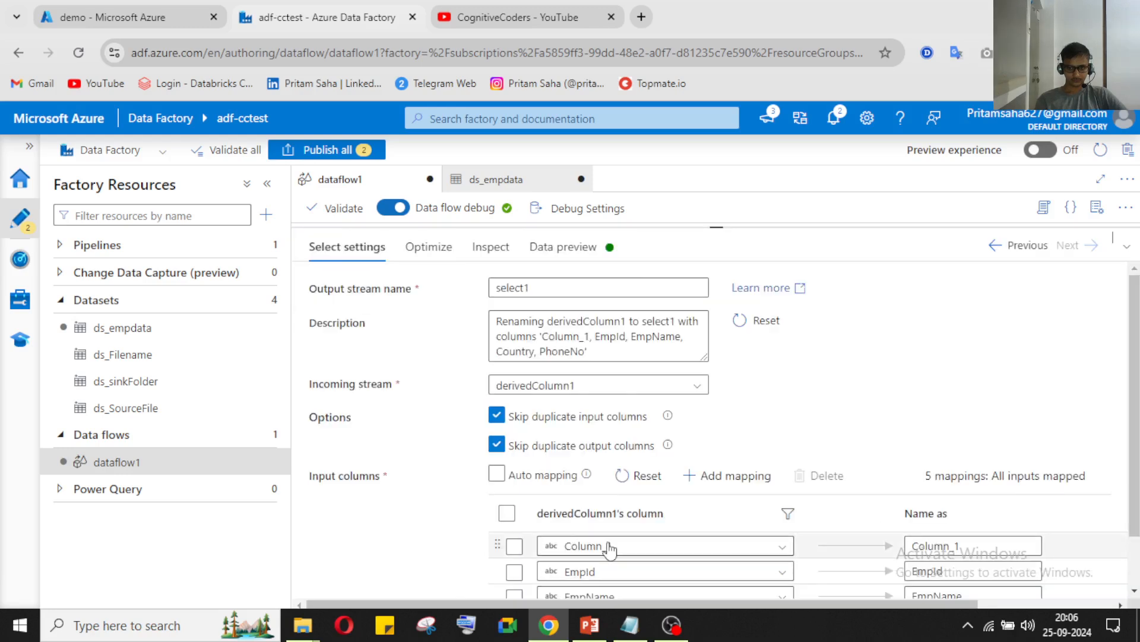
pyautogui.scroll(-1, 610, 549)
pyautogui.click(515, 484)
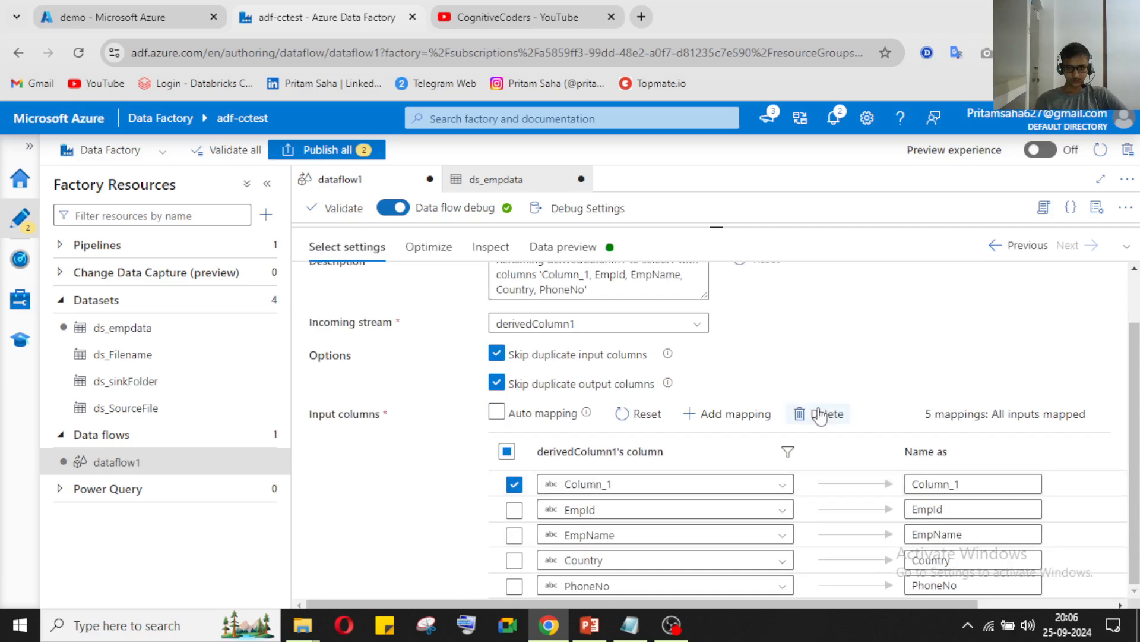
pyautogui.click(820, 414)
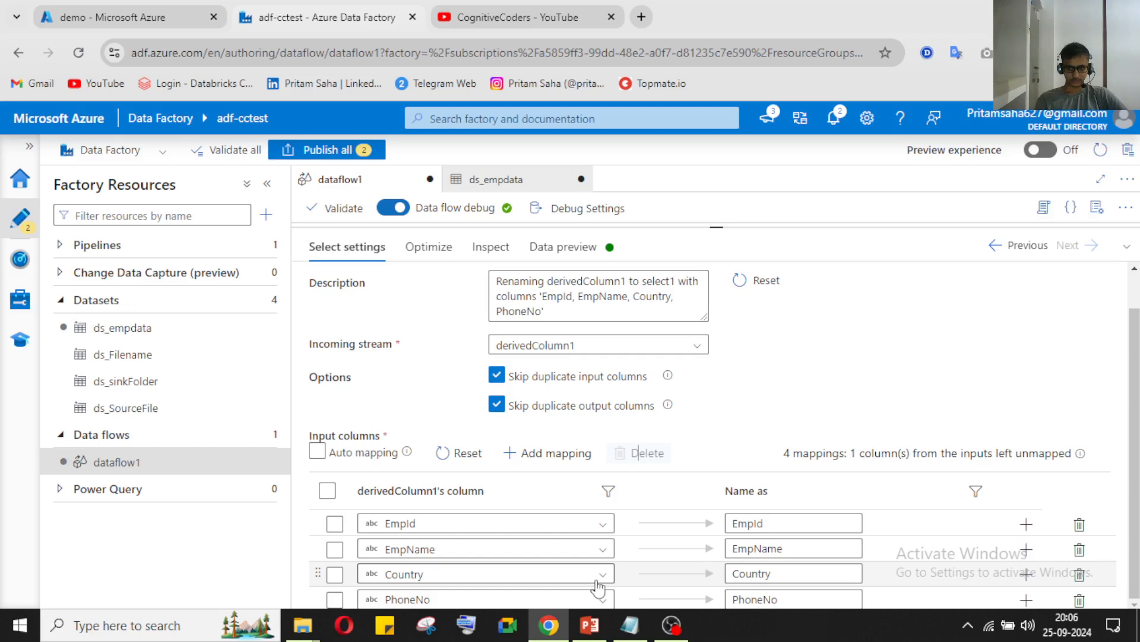
pyautogui.scroll(1, 598, 535)
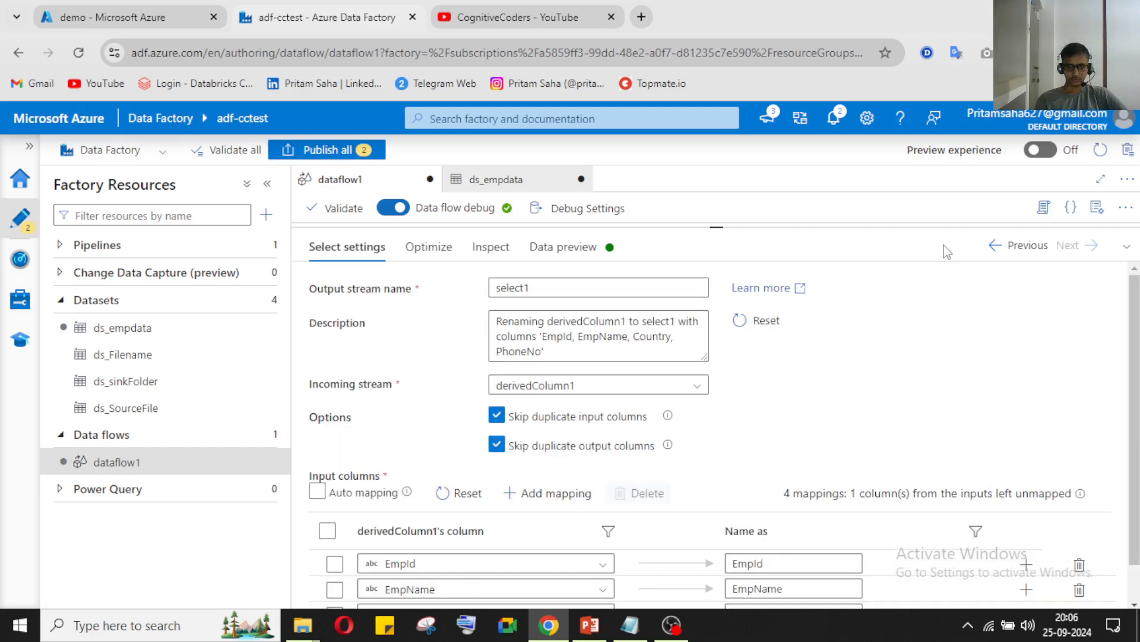
# Preview the data of select1 and add a Sink transformation after it
pyautogui.click(562, 246)
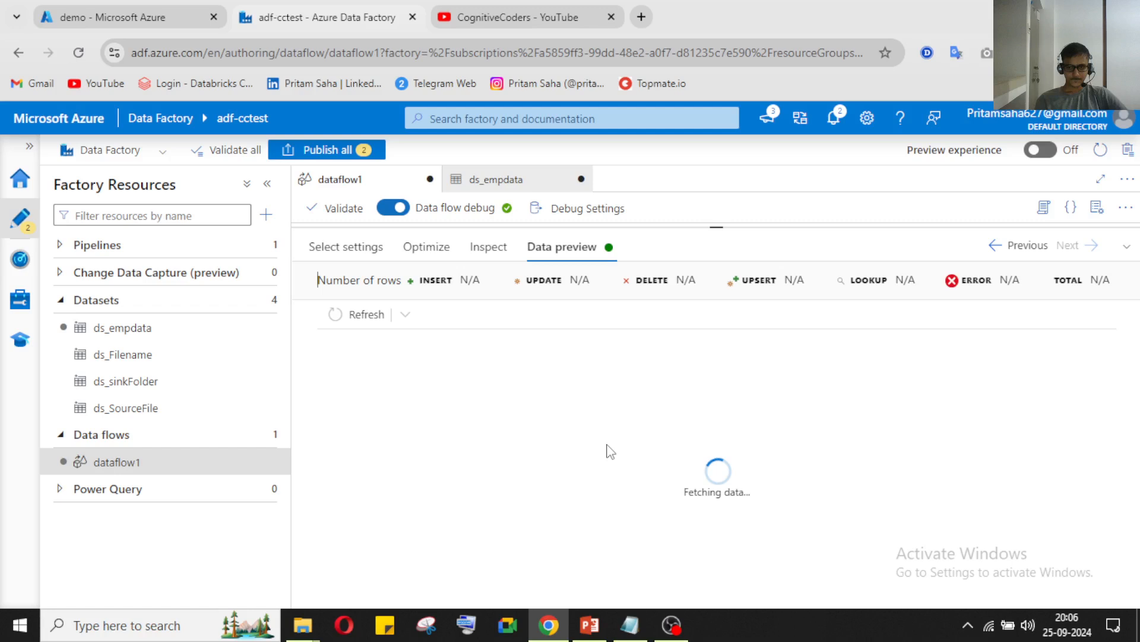
pyautogui.hotkey('alt', 'Tab')
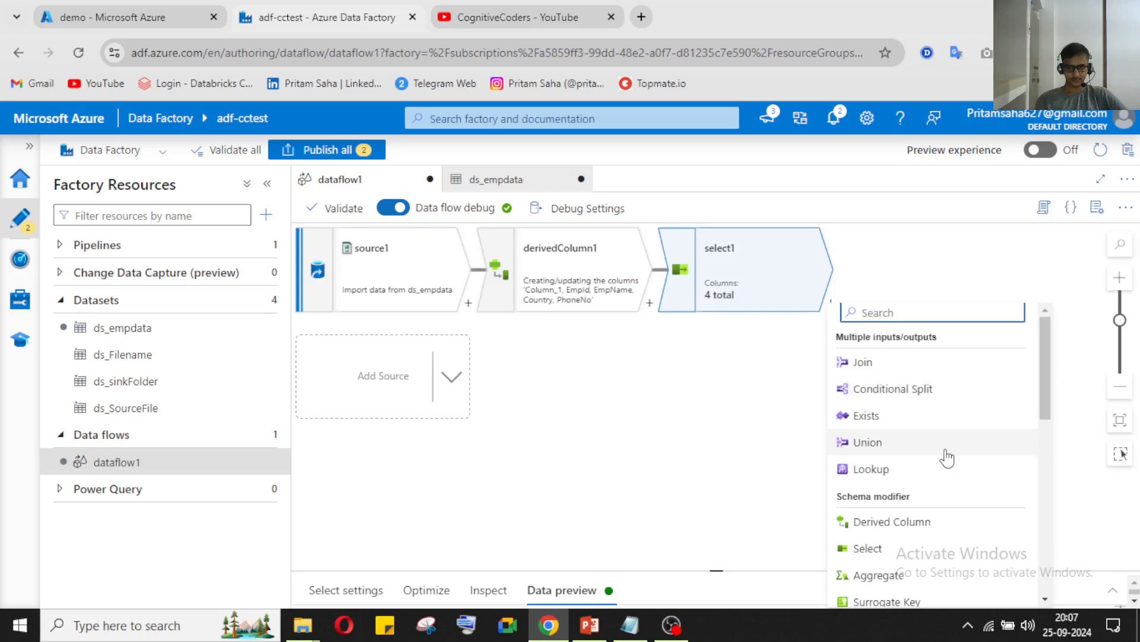
pyautogui.scroll(-10, 946, 454)
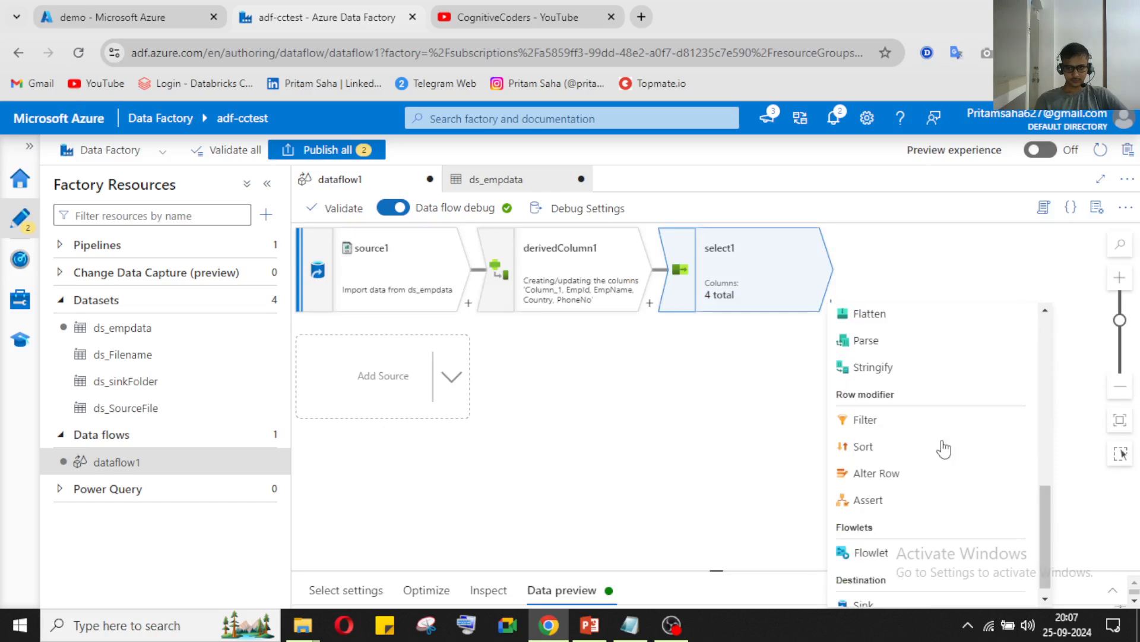
pyautogui.click(864, 602)
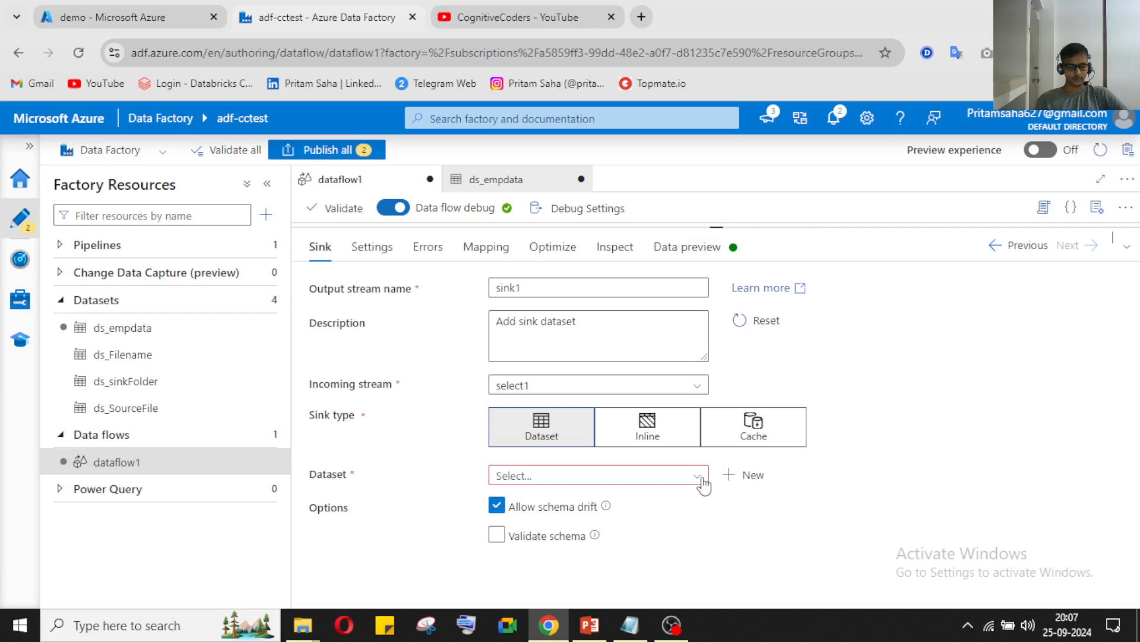
# Start a new delimited text dataset for sink1 and name it ds_empsink
pyautogui.click(736, 479)
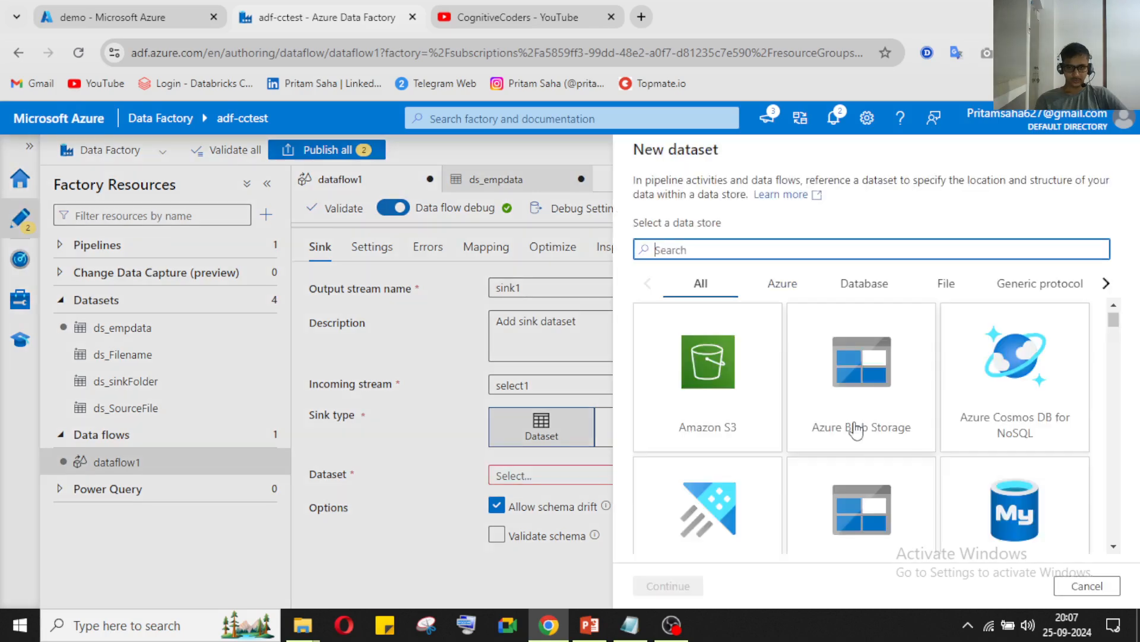
pyautogui.doubleClick(856, 430)
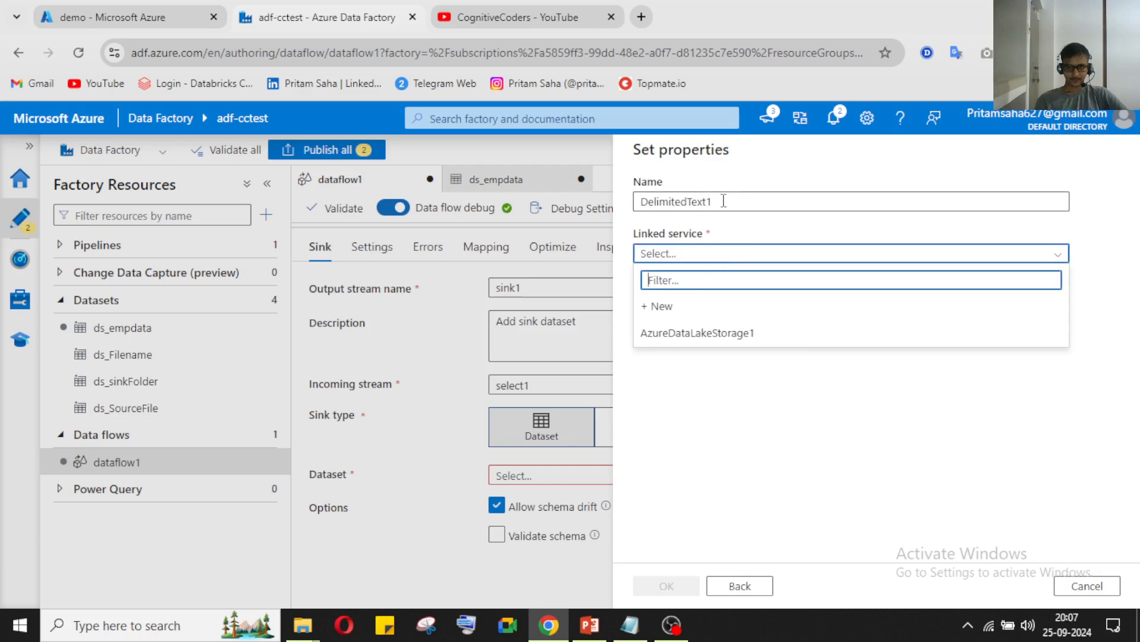
pyautogui.click(724, 201)
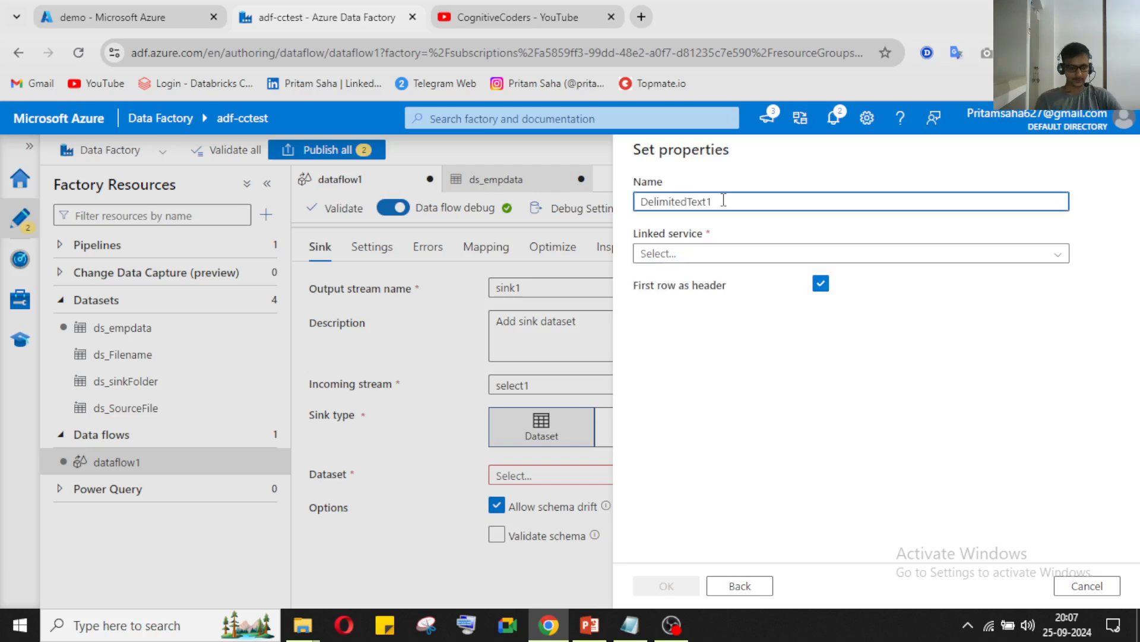
pyautogui.hotkey('ctrl', 'a')
pyautogui.write('ds')
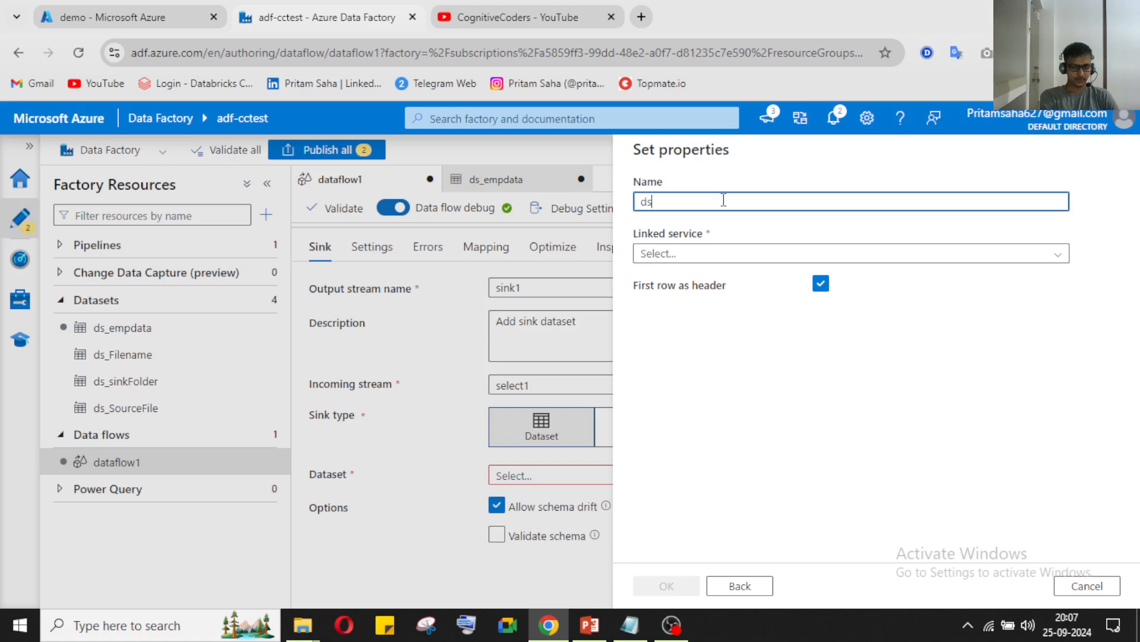
pyautogui.write('_emp')
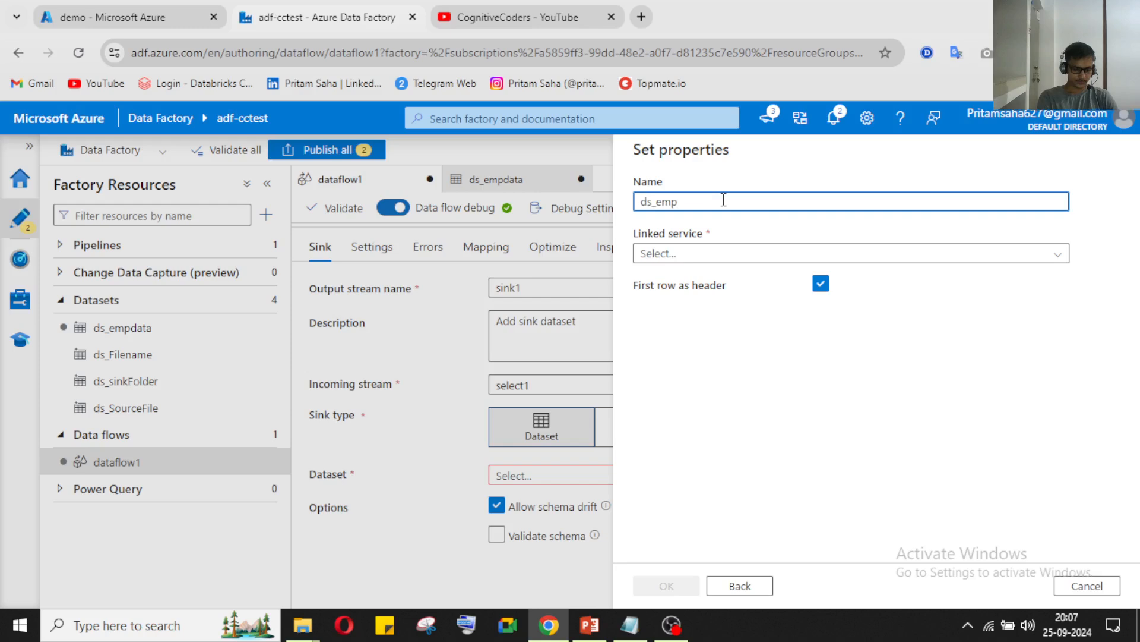
pyautogui.write('sink')
# Set the linked service of ds_empsink to AzureDataLakeStorage1 and its file path to the sink folder in demo
pyautogui.click(726, 255)
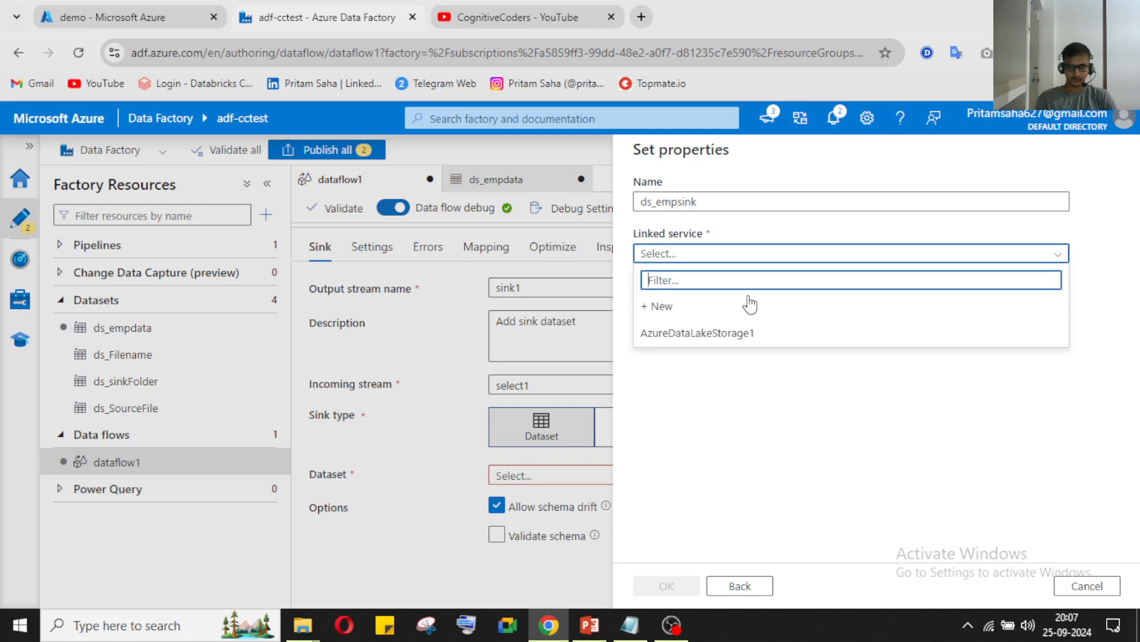
pyautogui.click(752, 333)
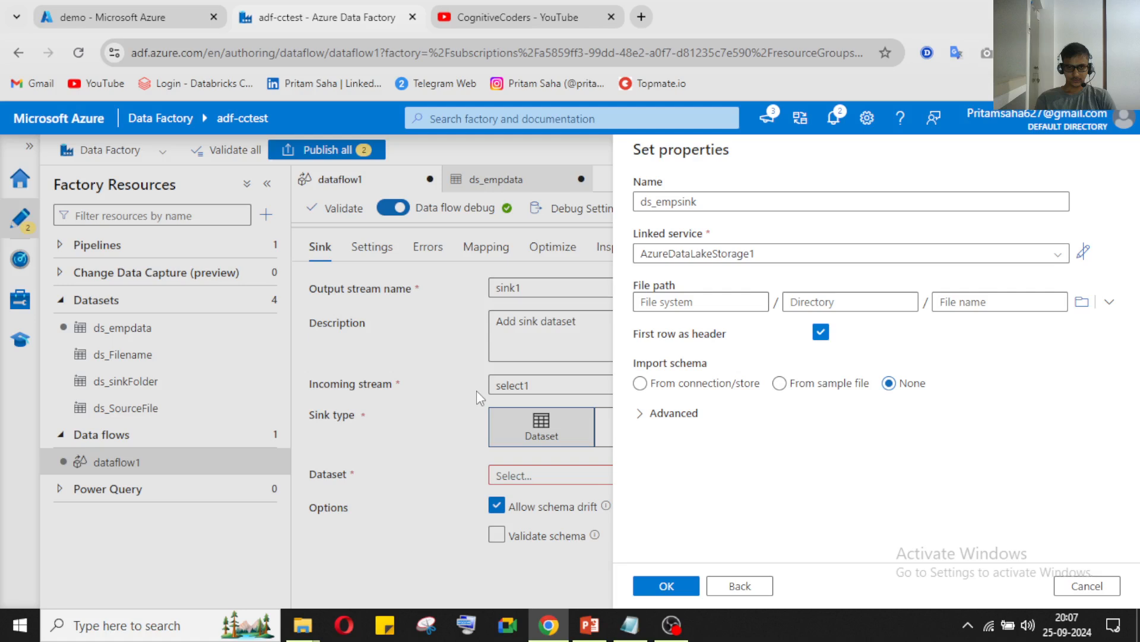
pyautogui.click(1082, 302)
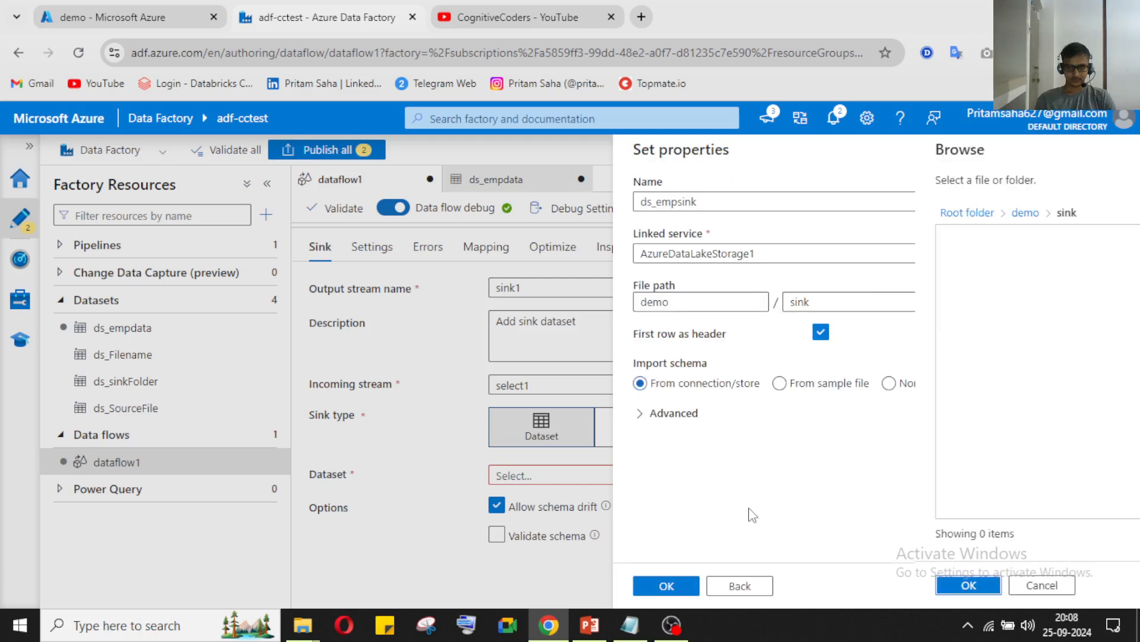
# Set the schema import of ds_empsink to None and create the dataset for sink1
pyautogui.click(890, 383)
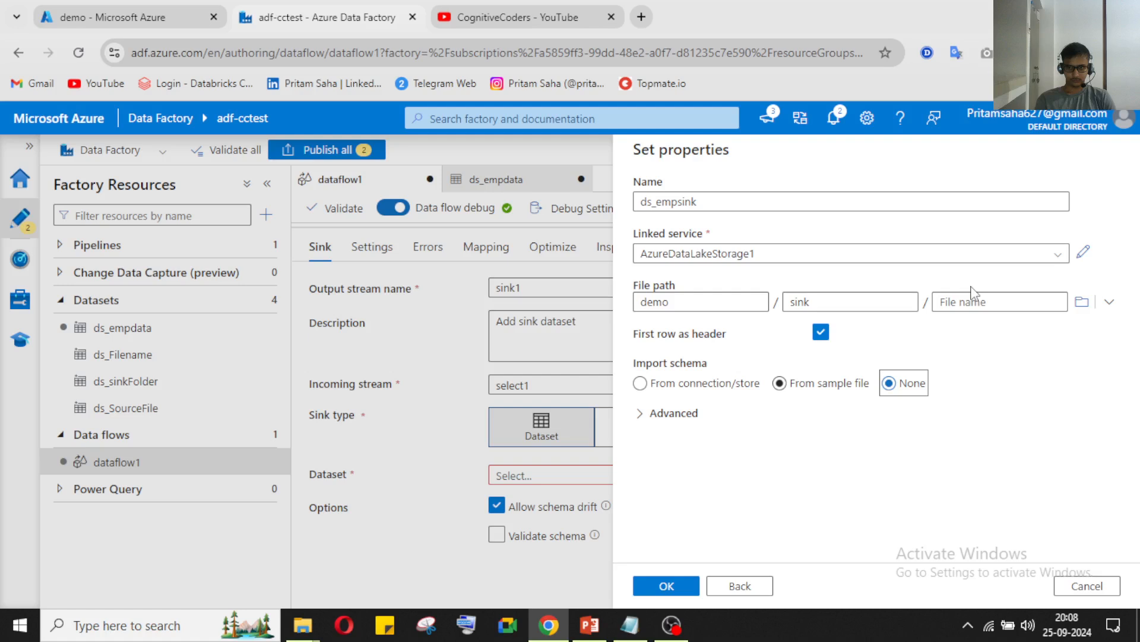
pyautogui.click(683, 586)
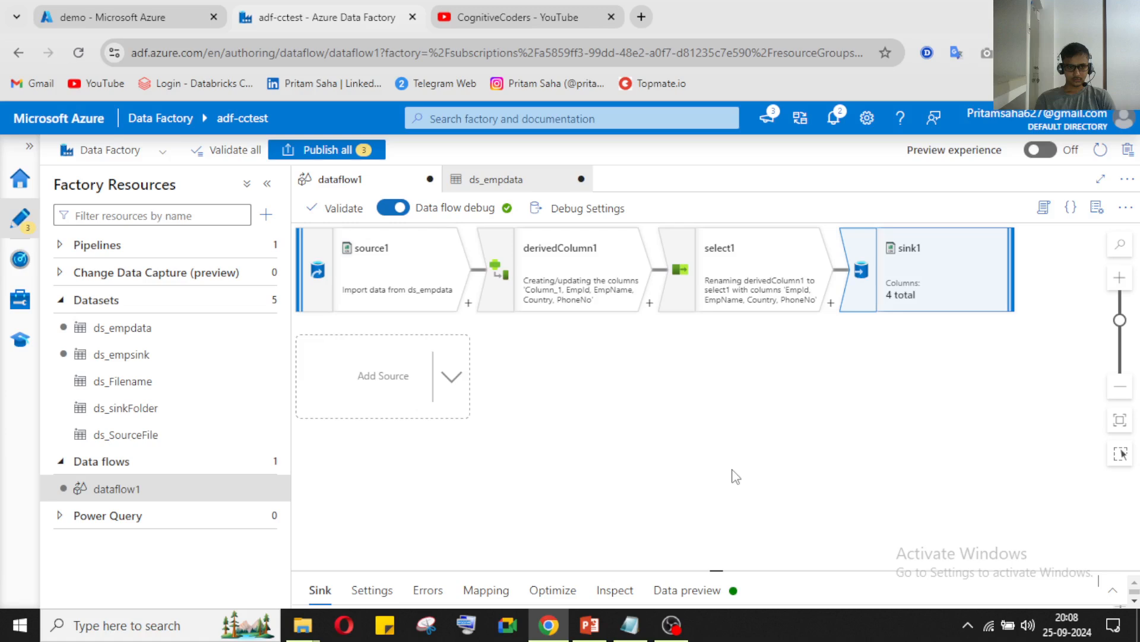
# Create a new pipeline and place dataflow1 on its canvas as a Data flow activity
pyautogui.click(60, 246)
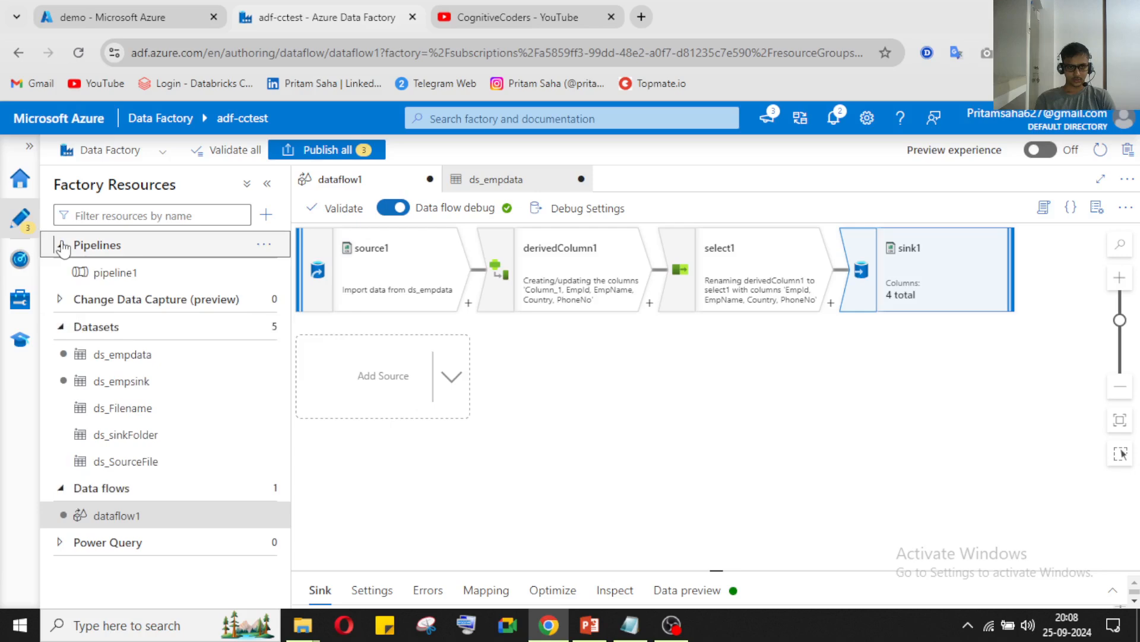
pyautogui.click(264, 244)
pyautogui.click(309, 270)
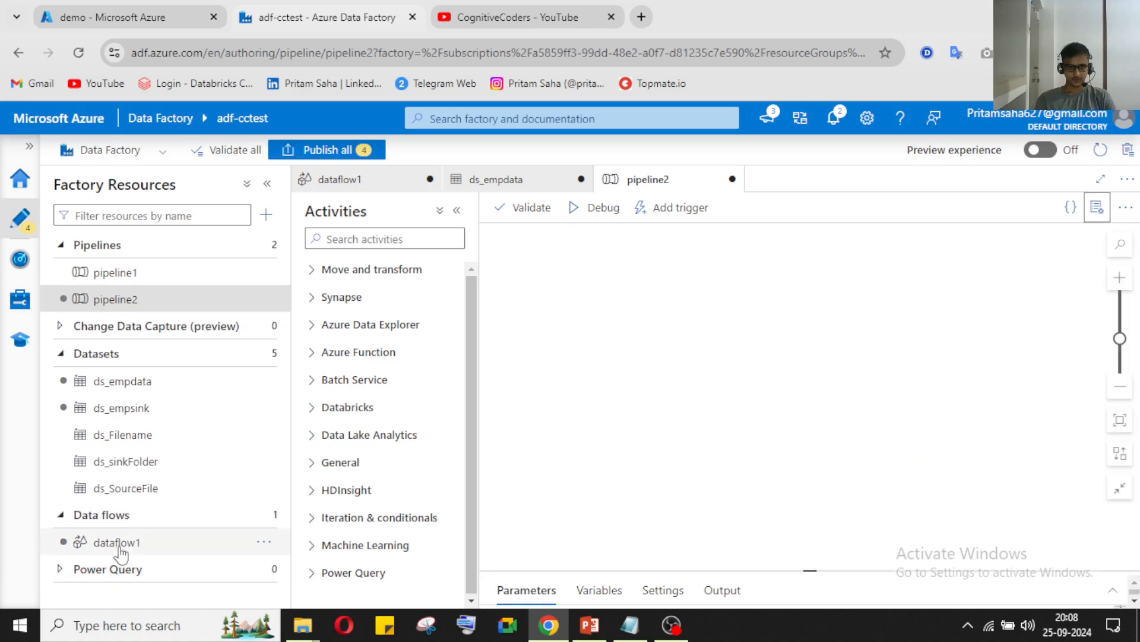
pyautogui.moveTo(120, 543); pyautogui.dragTo(689, 323)
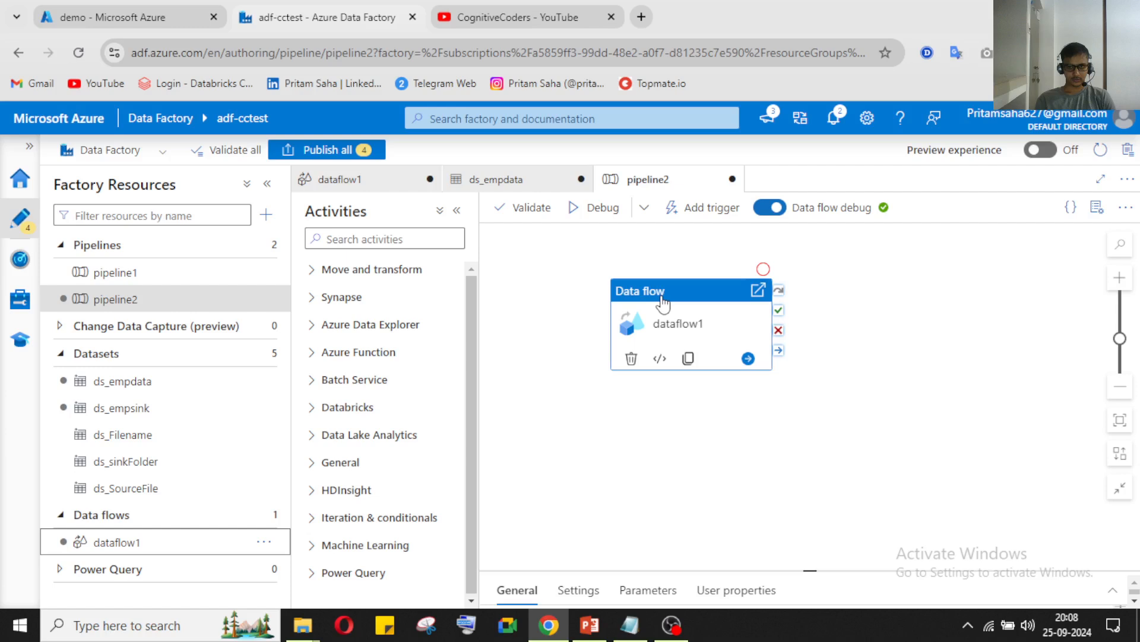
# Turn off data flow debug for pipeline2, validate the pipeline and close the validation output
pyautogui.click(639, 212)
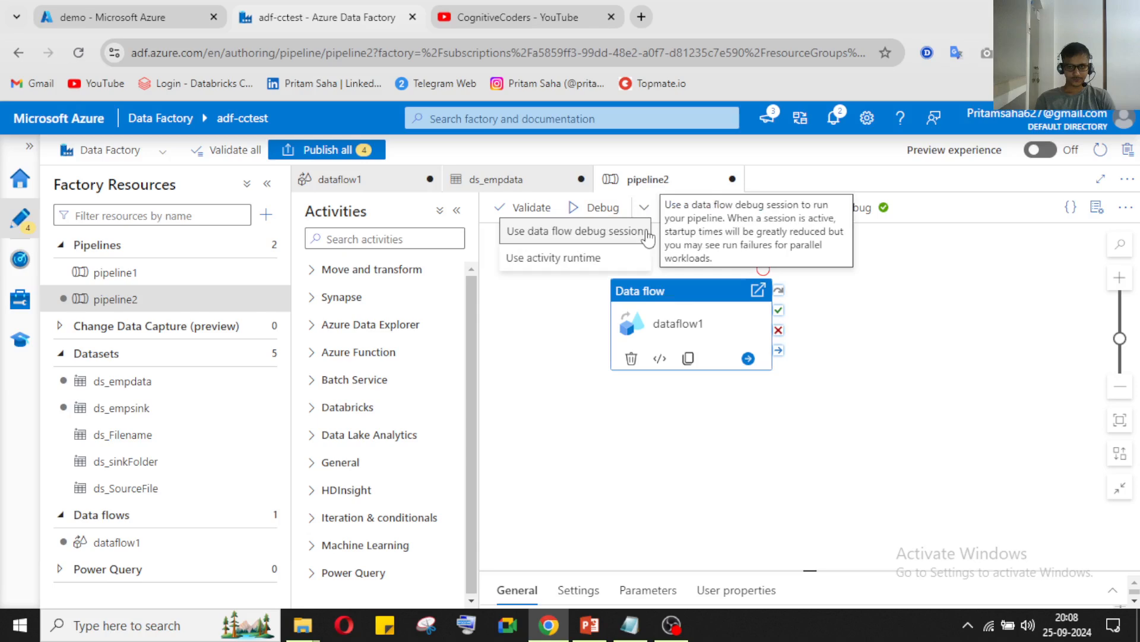
pyautogui.click(645, 233)
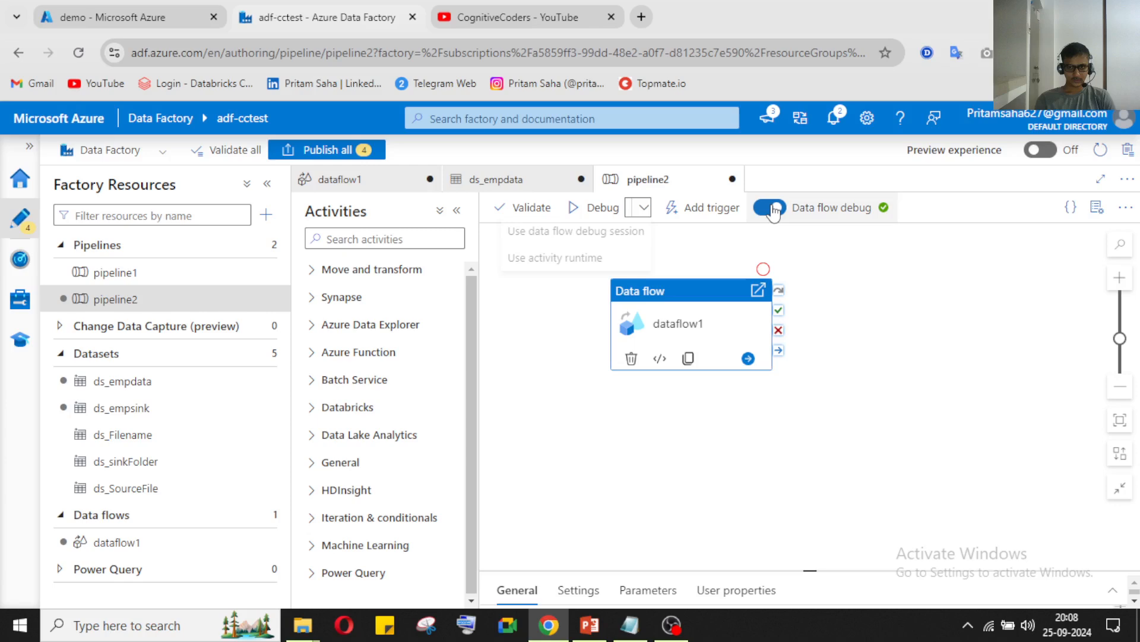
pyautogui.click(772, 208)
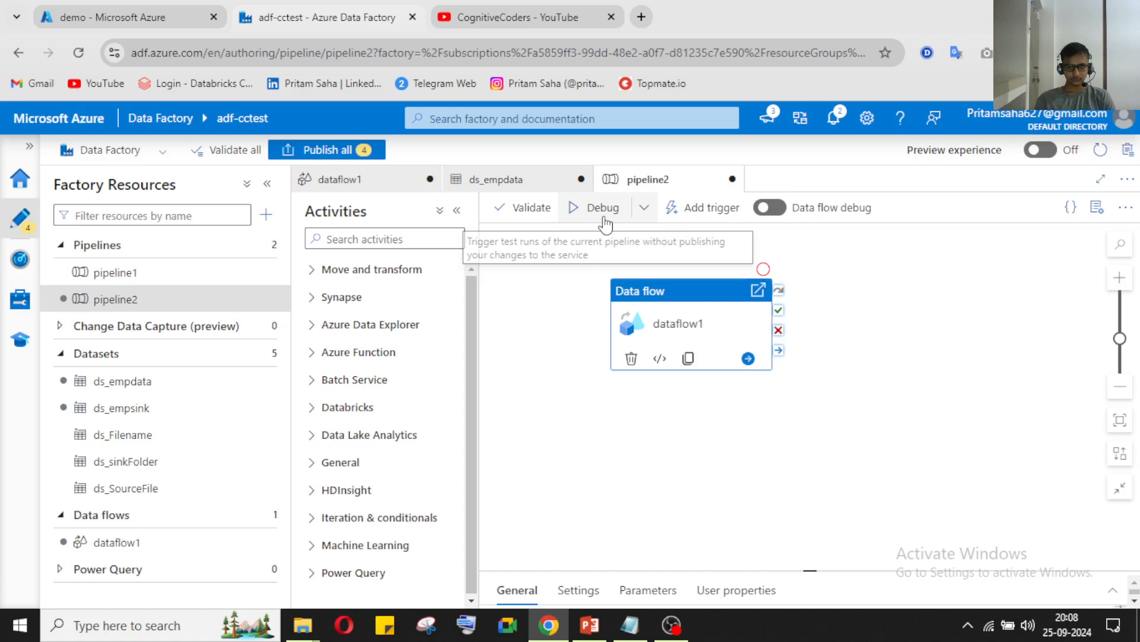
pyautogui.click(531, 208)
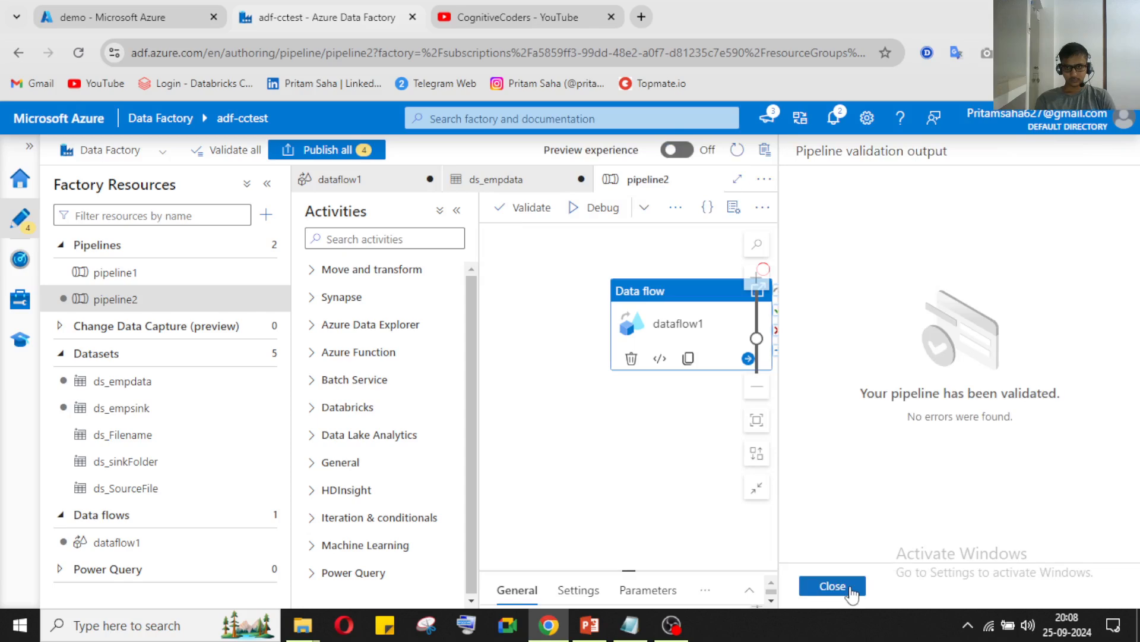
pyautogui.click(833, 586)
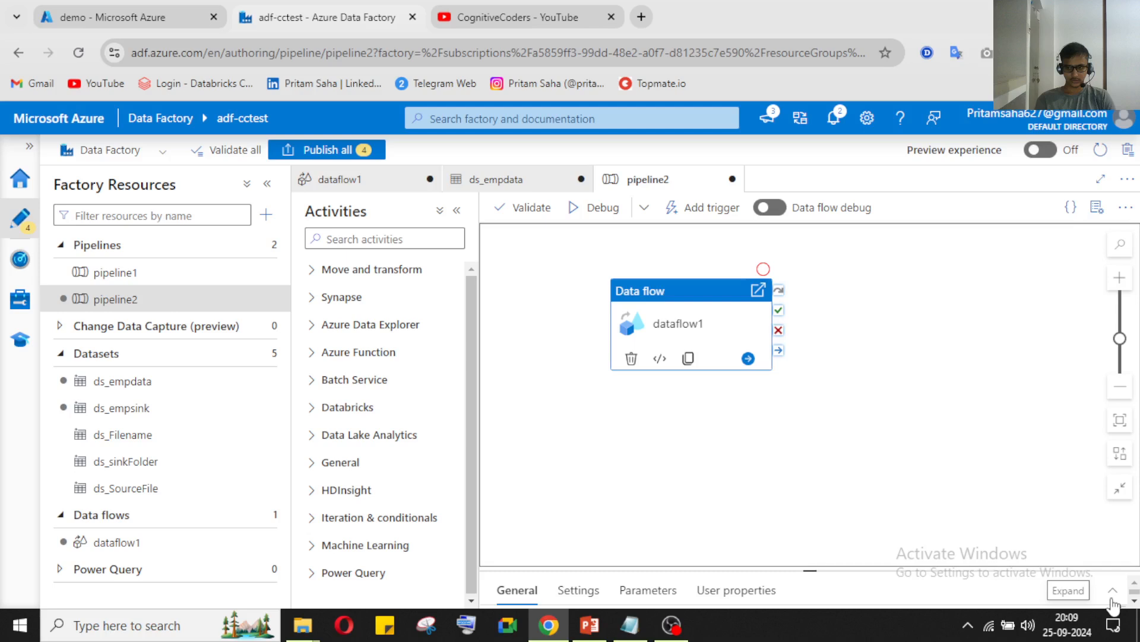
# Check the general properties of the dataflow1 activity and debug pipeline2 using the activity runtime
pyautogui.click(1113, 592)
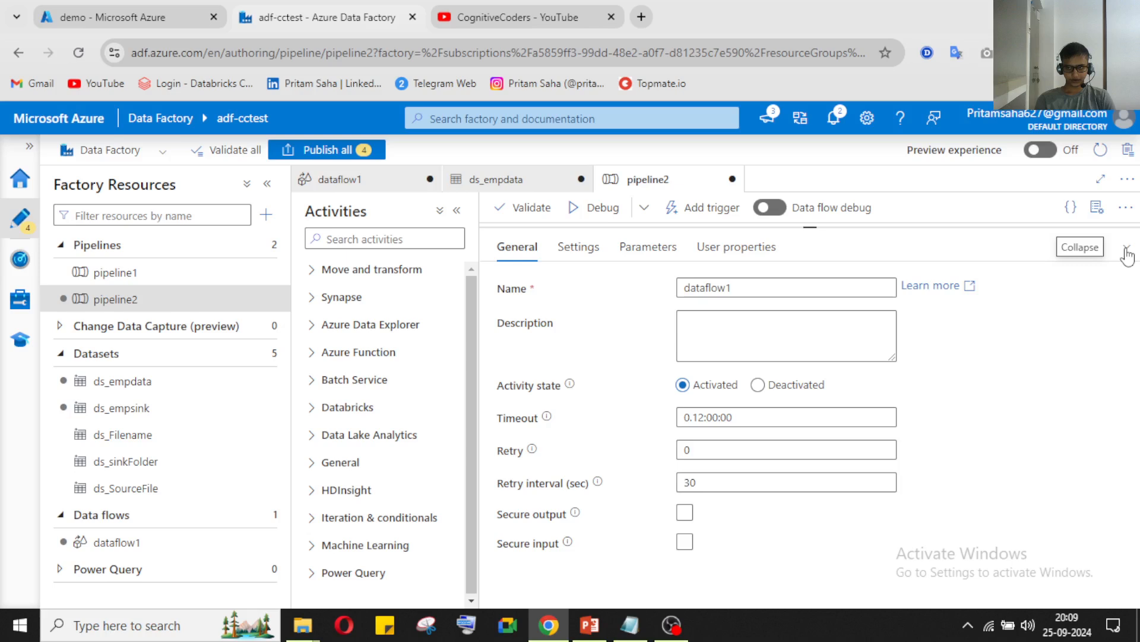
pyautogui.click(1126, 253)
pyautogui.click(644, 208)
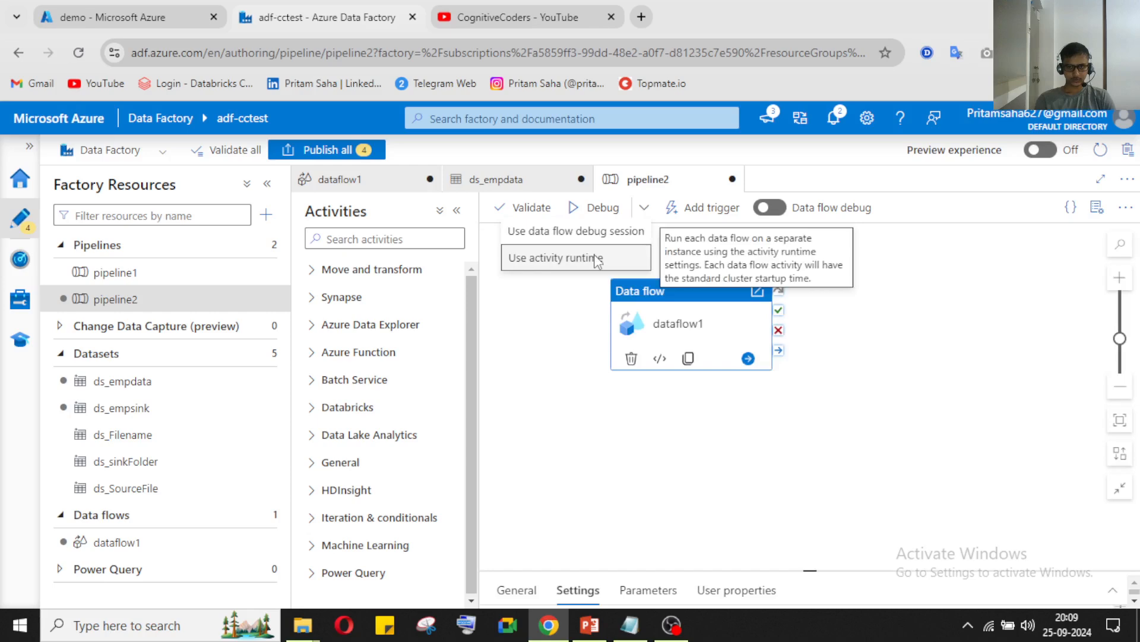
pyautogui.click(597, 260)
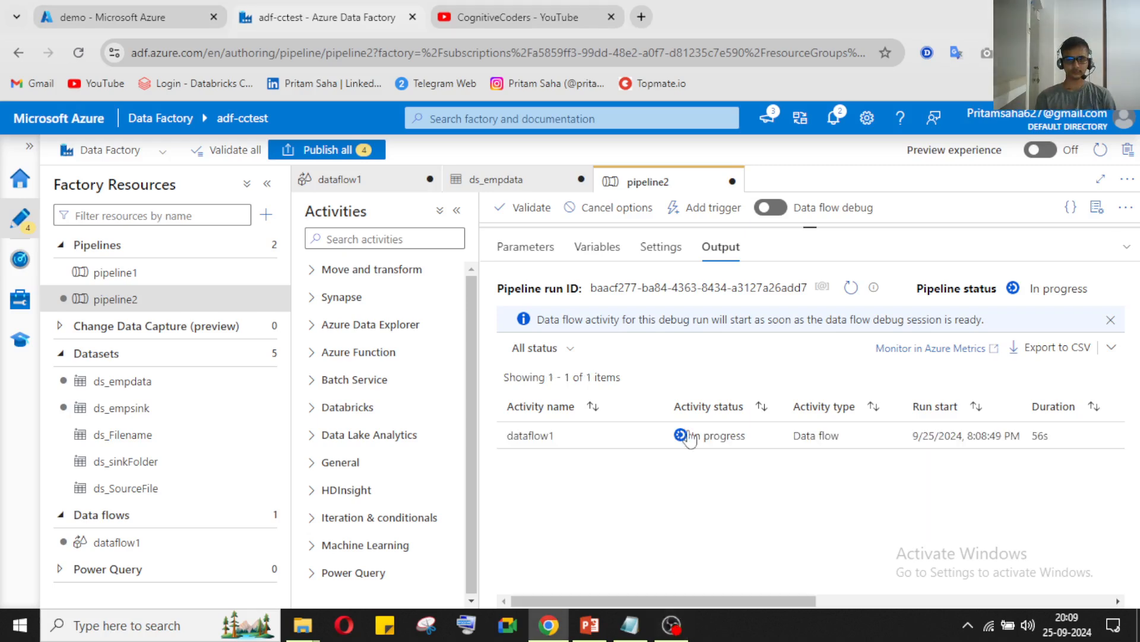
# Inspect the input, output and data flow run details of the dataflow1 activity in the pipeline2 debug run
pyautogui.click(621, 437)
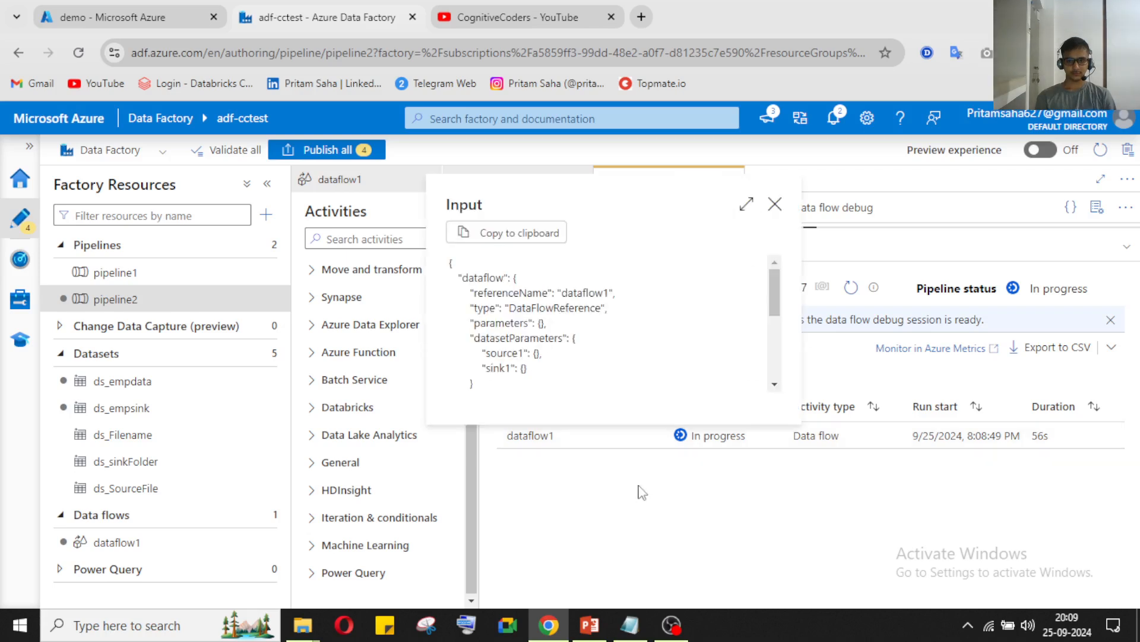
pyautogui.click(775, 204)
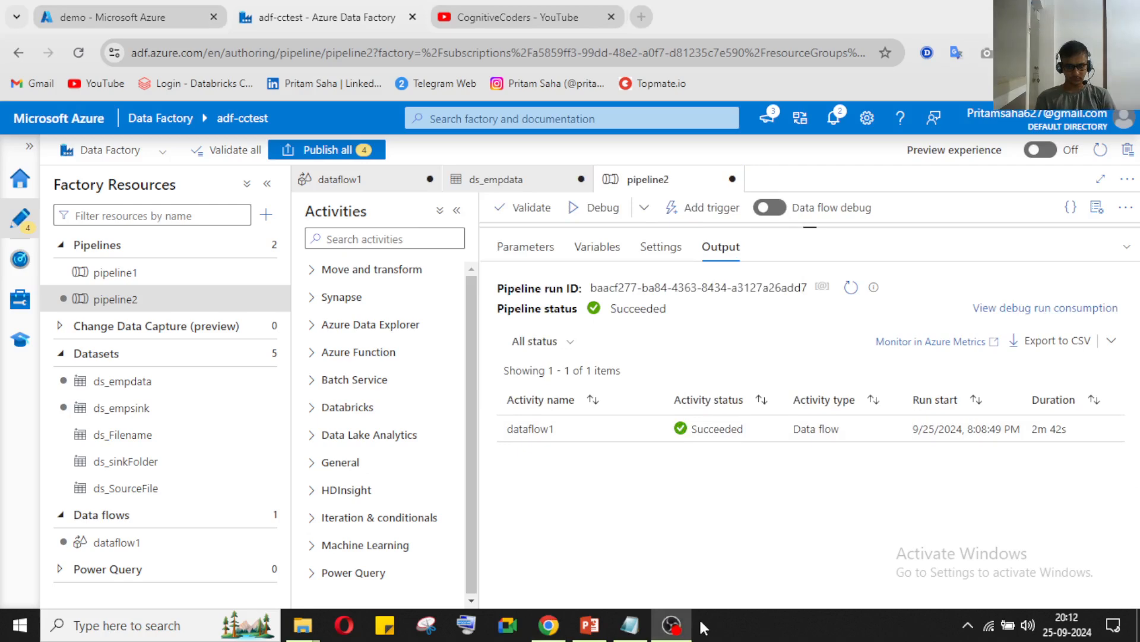
pyautogui.moveTo(622, 433)
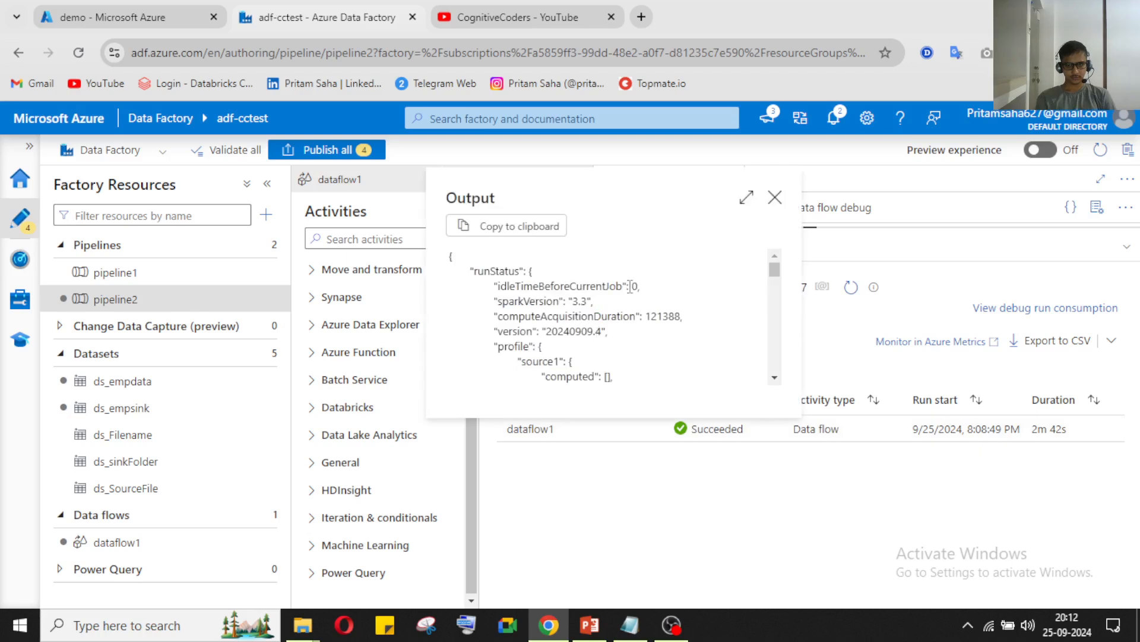
pyautogui.scroll(-3, 682, 310)
pyautogui.press('Escape')
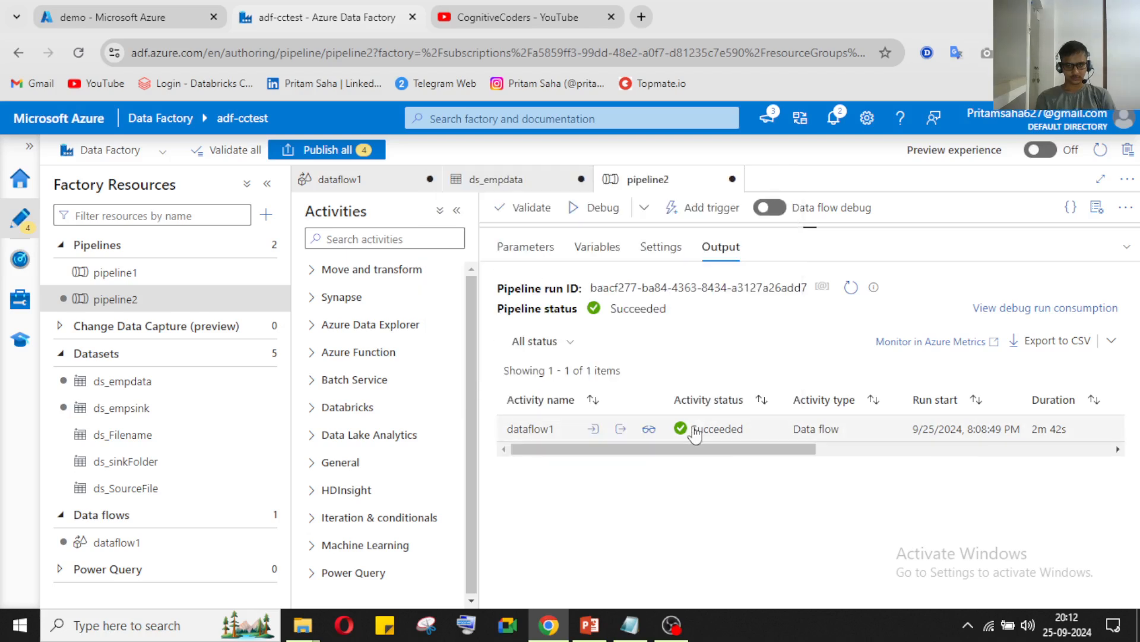
pyautogui.click(649, 429)
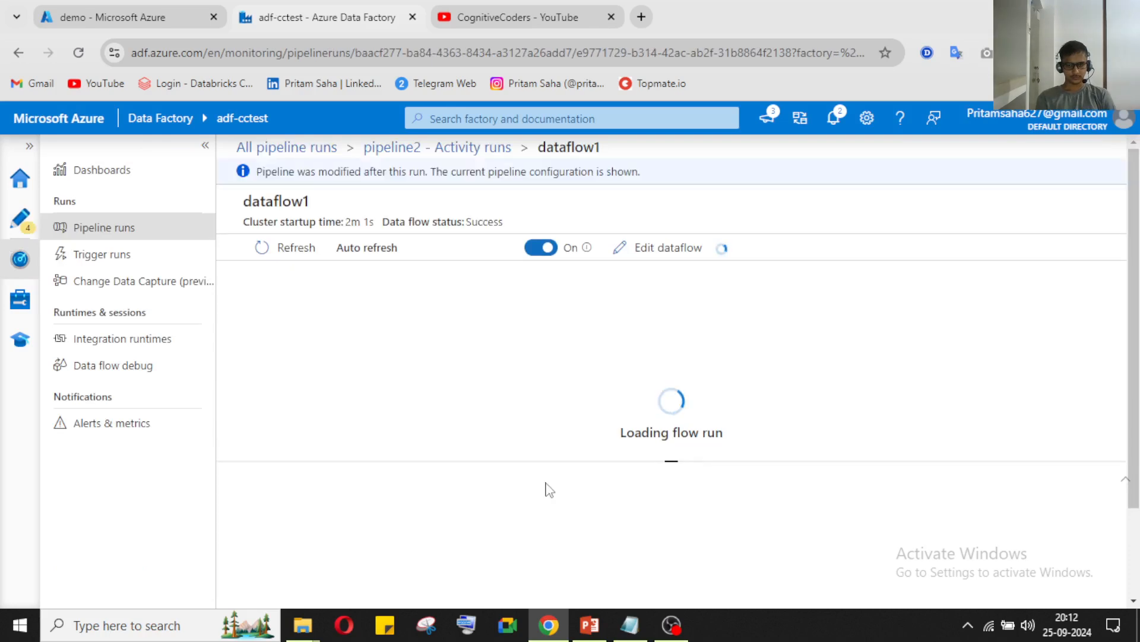
pyautogui.scroll(-2, 575, 510)
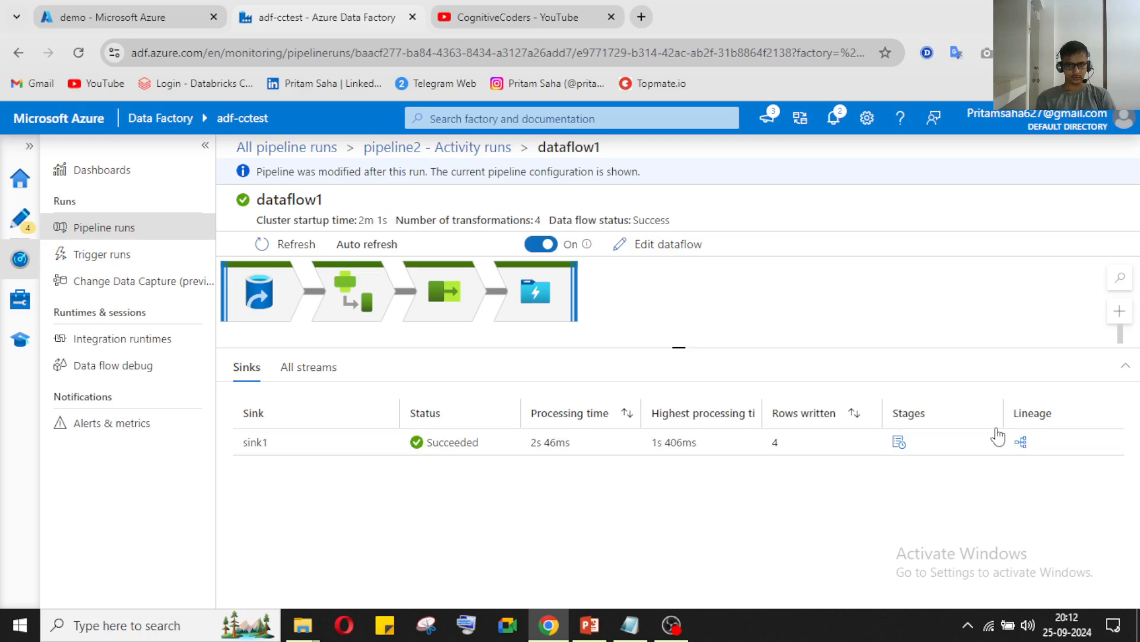
# Switch to the demo container in the Azure portal, reload the sink folder and view the part-00000 file's contents
pyautogui.click(142, 3)
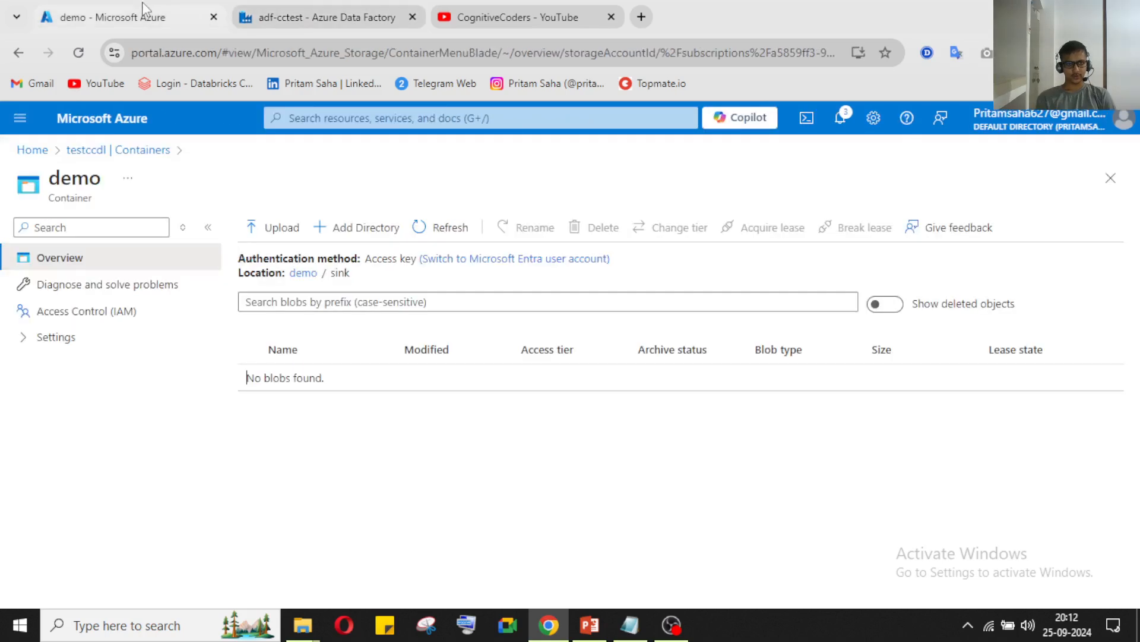
pyautogui.click(310, 274)
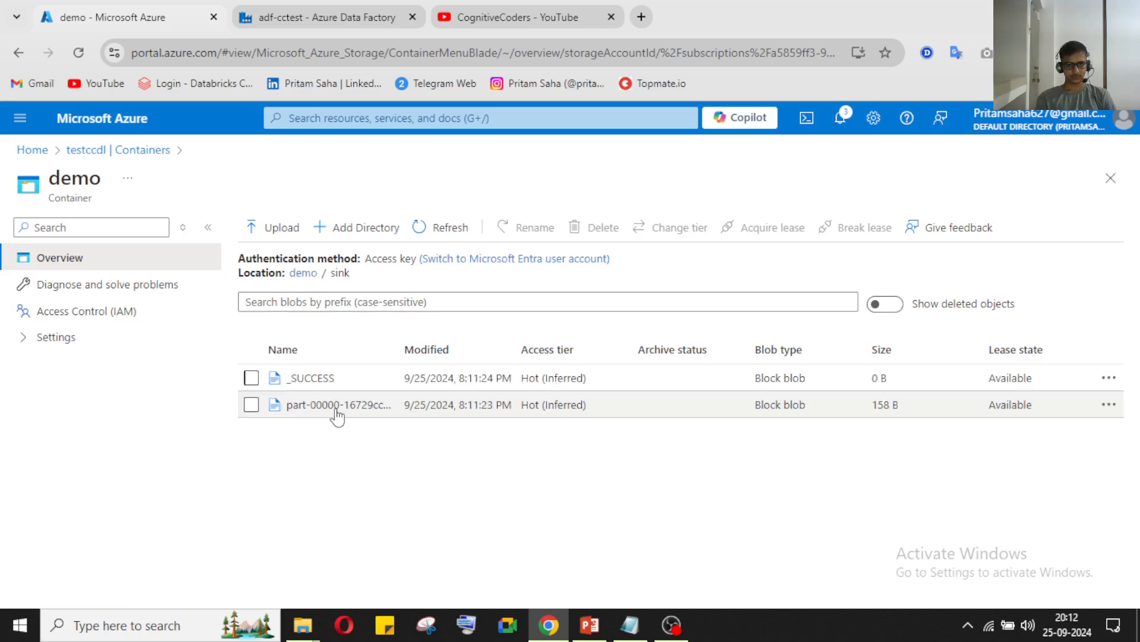
pyautogui.click(297, 406)
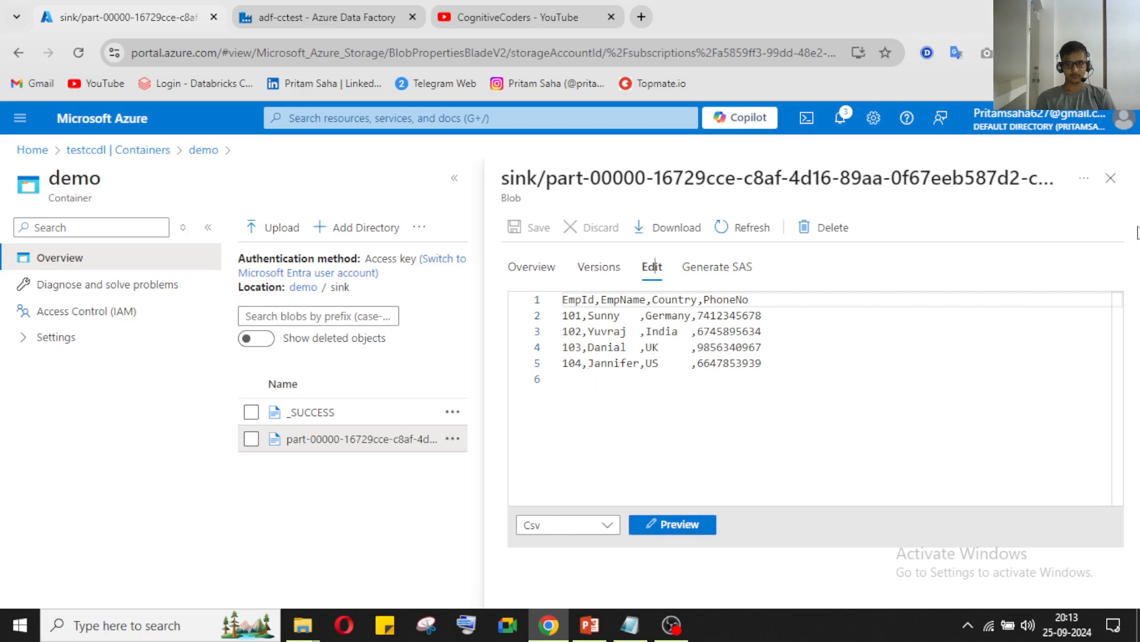
pyautogui.click(1111, 178)
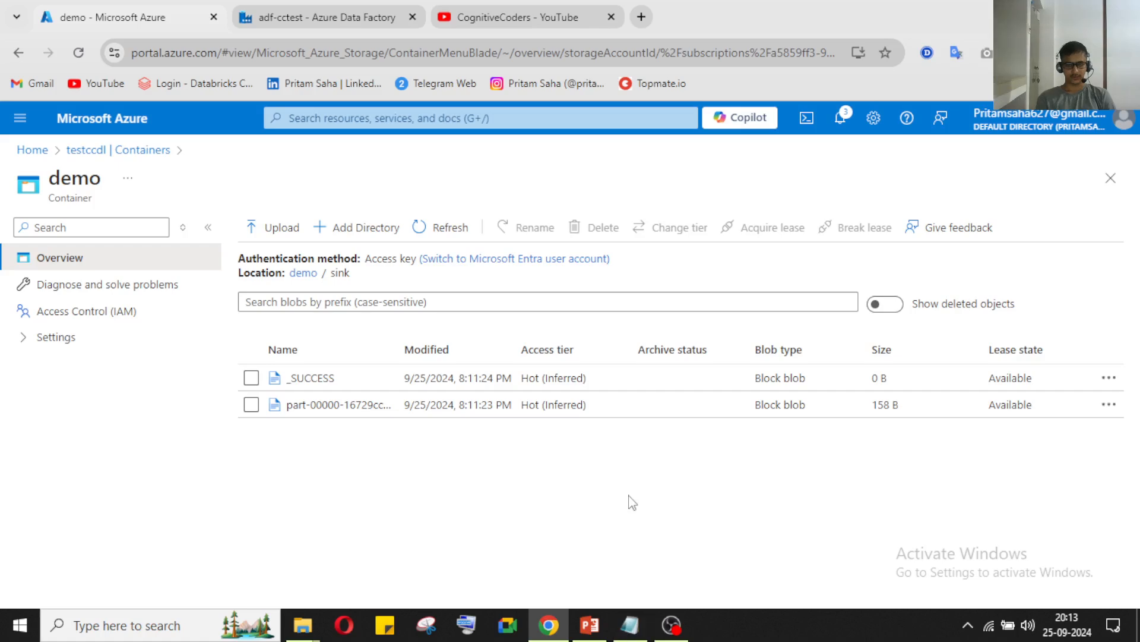
# Show the PowerPoint title slide briefly, switch to the CognitiveCoders YouTube channel and look through its created playlists
pyautogui.click(601, 630)
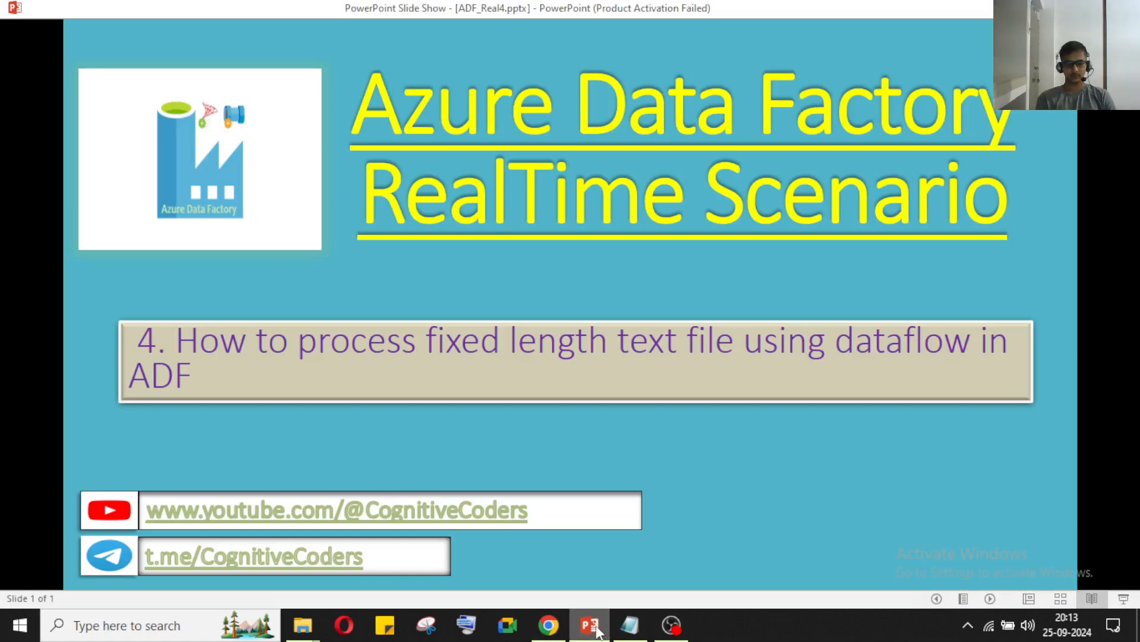
pyautogui.click(589, 625)
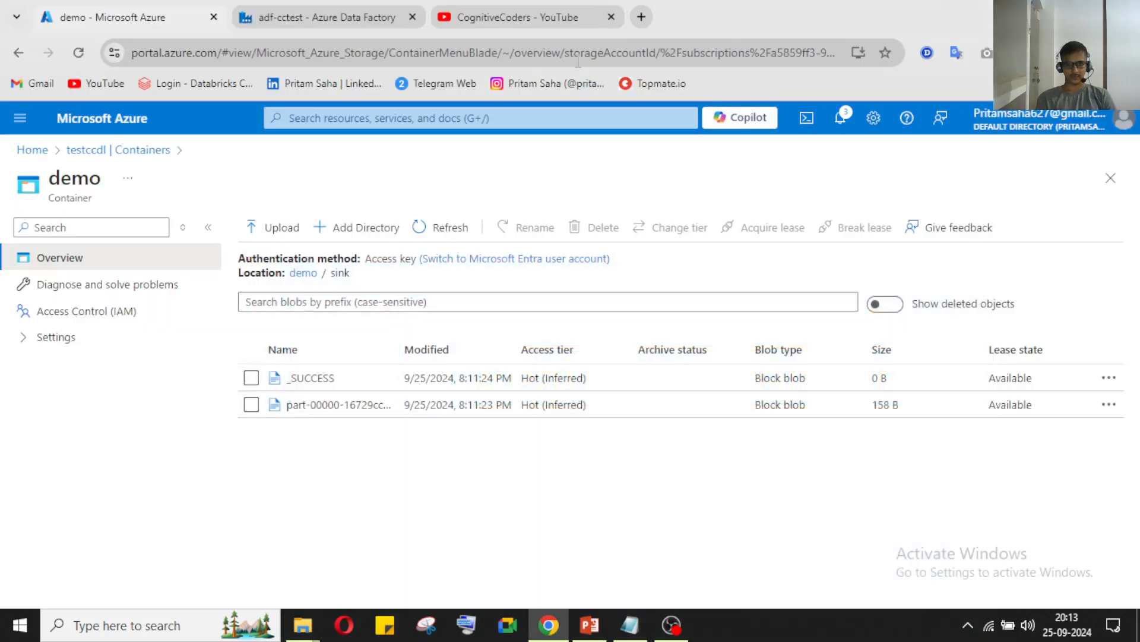
pyautogui.click(388, 13)
pyautogui.click(454, 9)
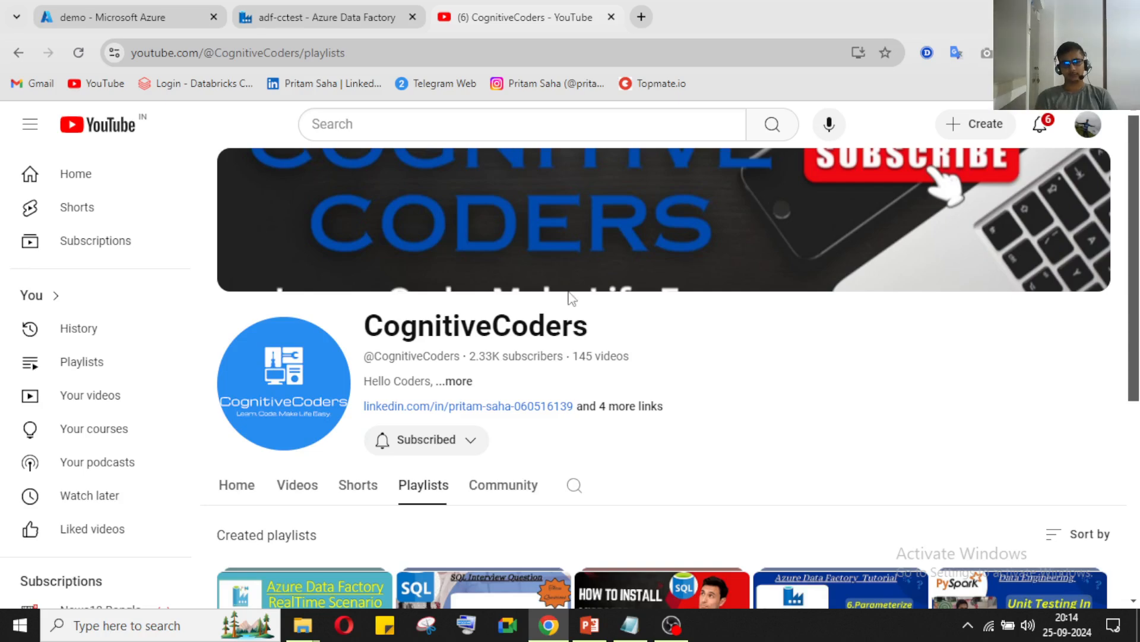
pyautogui.scroll(-1, 601, 364)
pyautogui.scroll(-4, 612, 402)
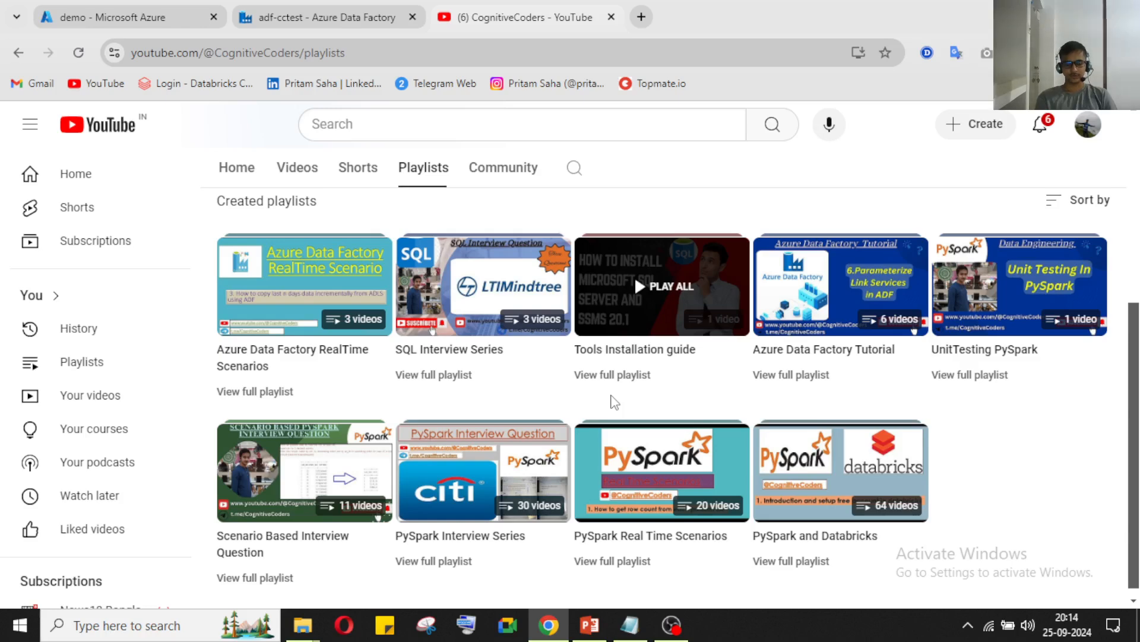
pyautogui.scroll(5, 612, 398)
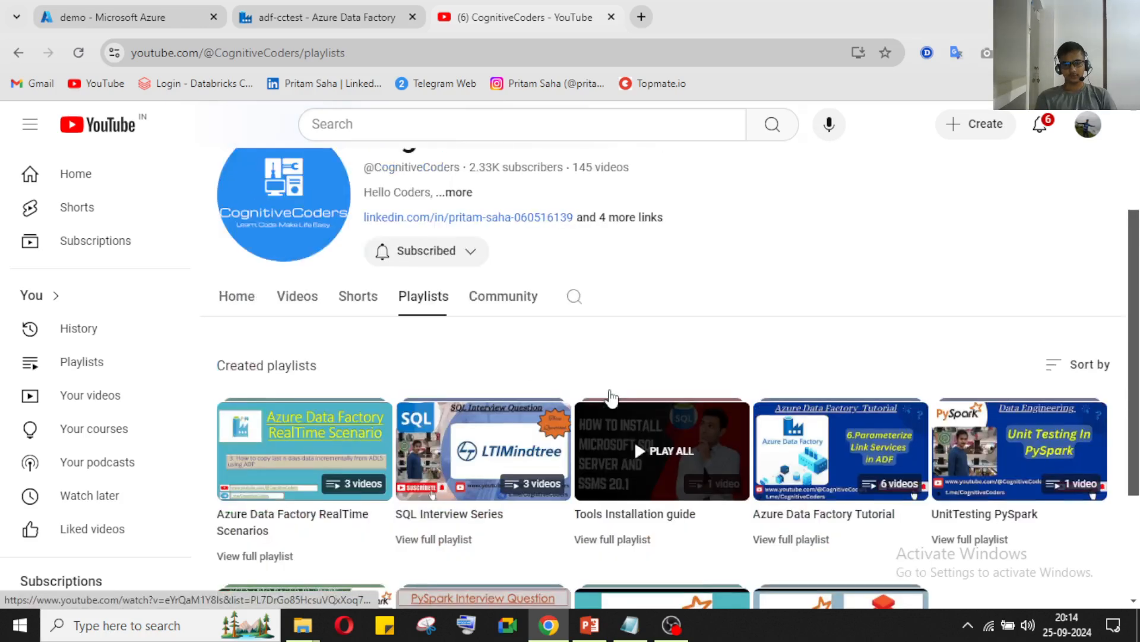
pyautogui.scroll(-3, 612, 396)
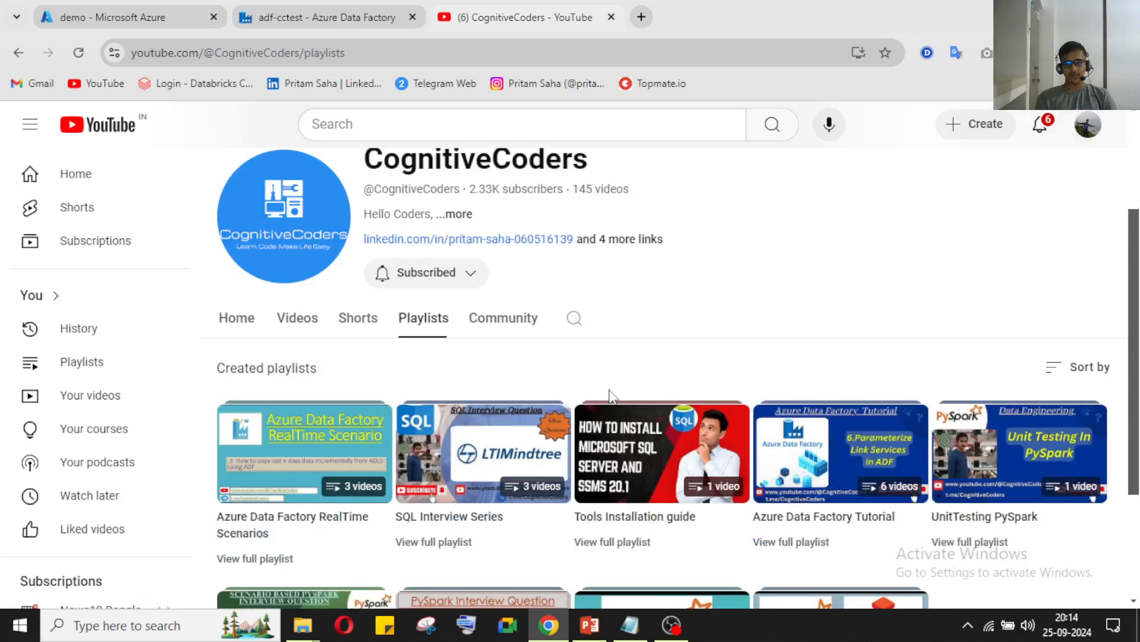
pyautogui.scroll(-2, 612, 397)
pyautogui.scroll(3, 611, 397)
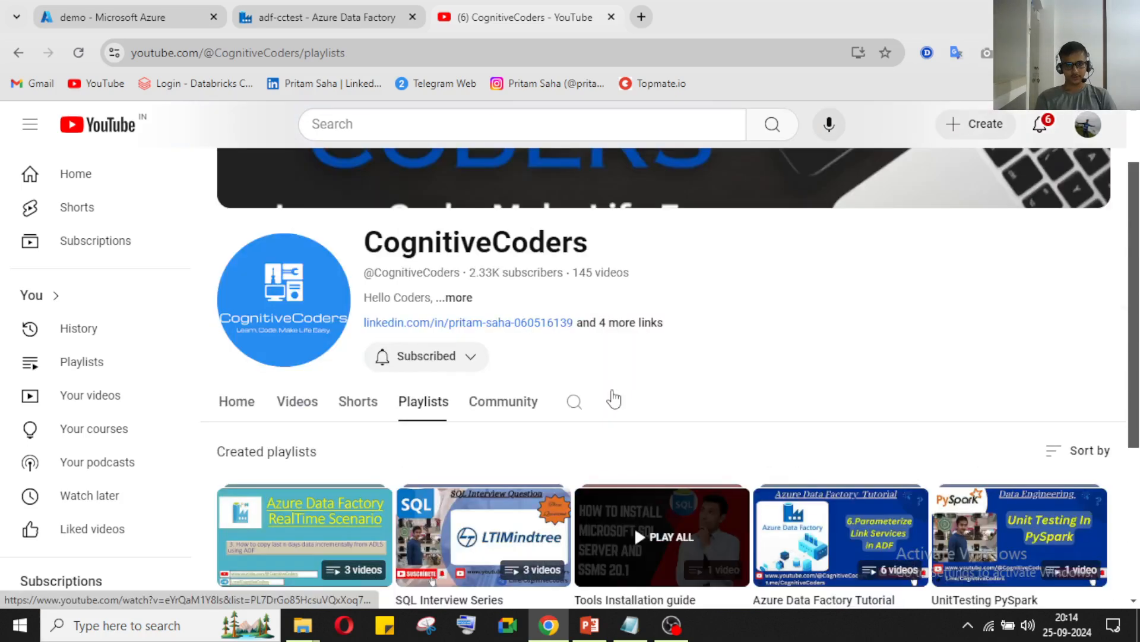